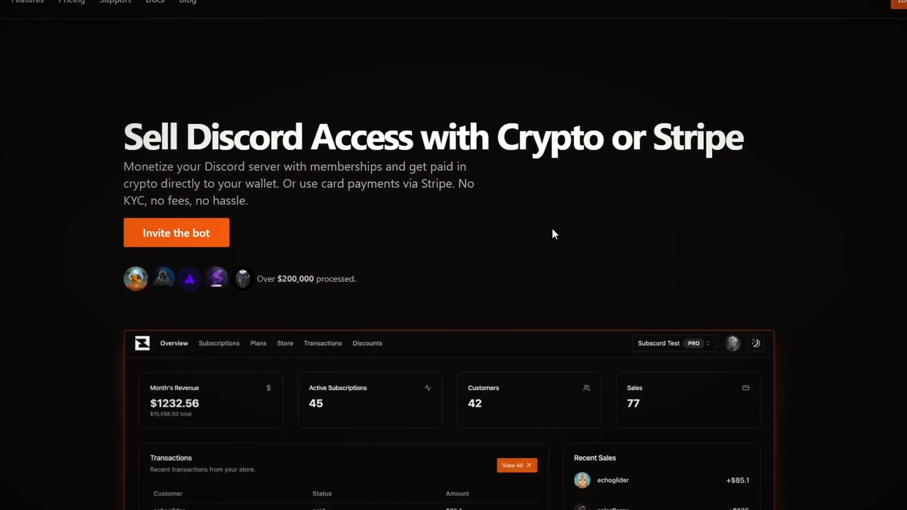
- Browse the Subscord landing page and the server's Discord monetization settings page
scroll(900, 253, "down", 3)
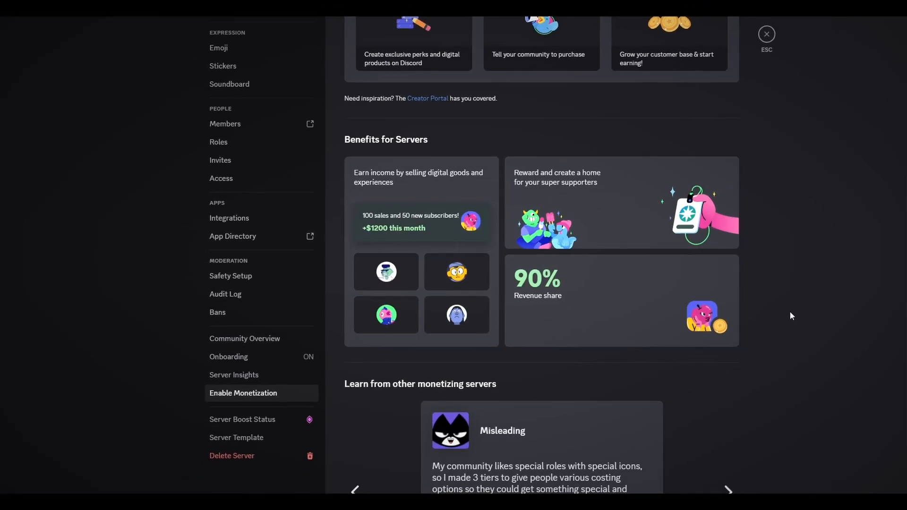
scroll(789, 312, "up", 6)
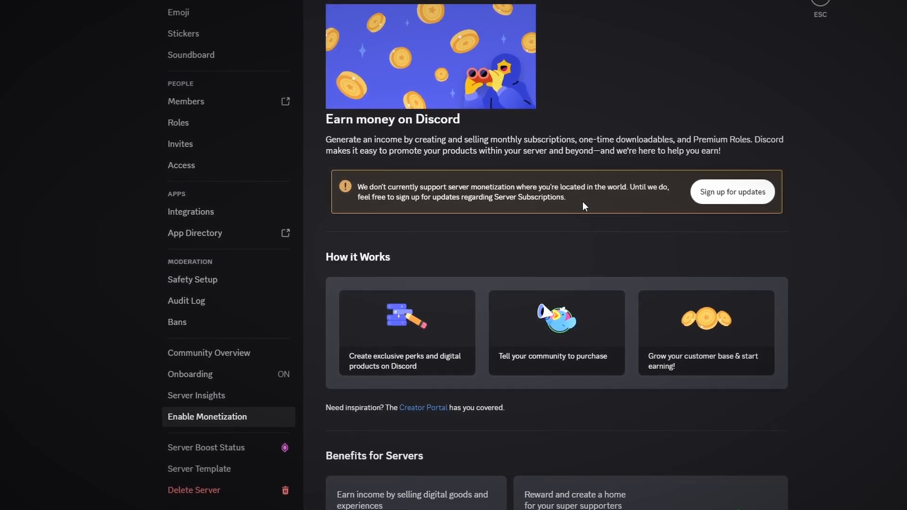
scroll(583, 201, "down", 7)
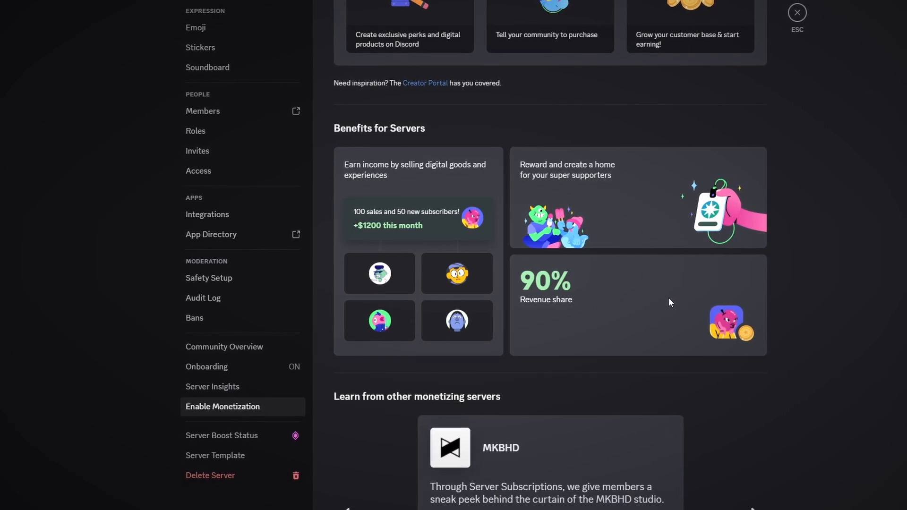
scroll(680, 284, "up", 2)
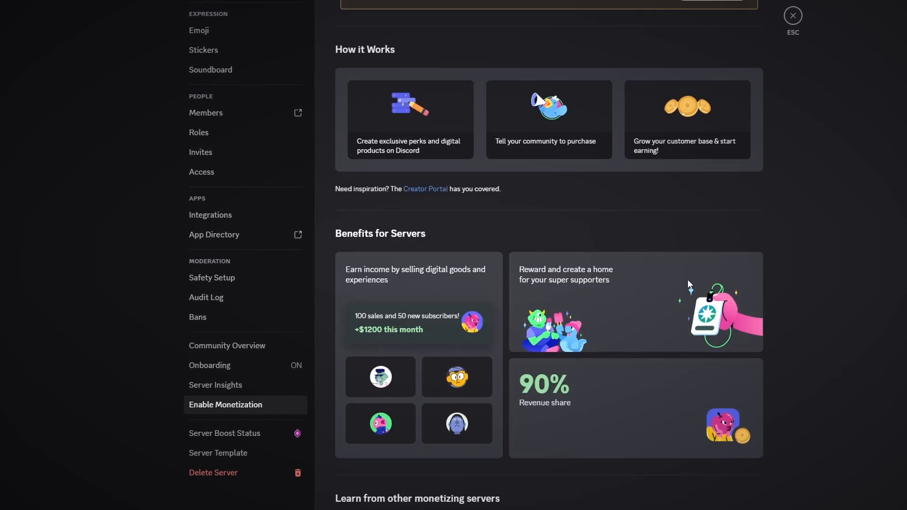
scroll(685, 280, "down", 2)
scroll(685, 282, "up", 2)
scroll(695, 280, "down", 3)
scroll(701, 282, "up", 2)
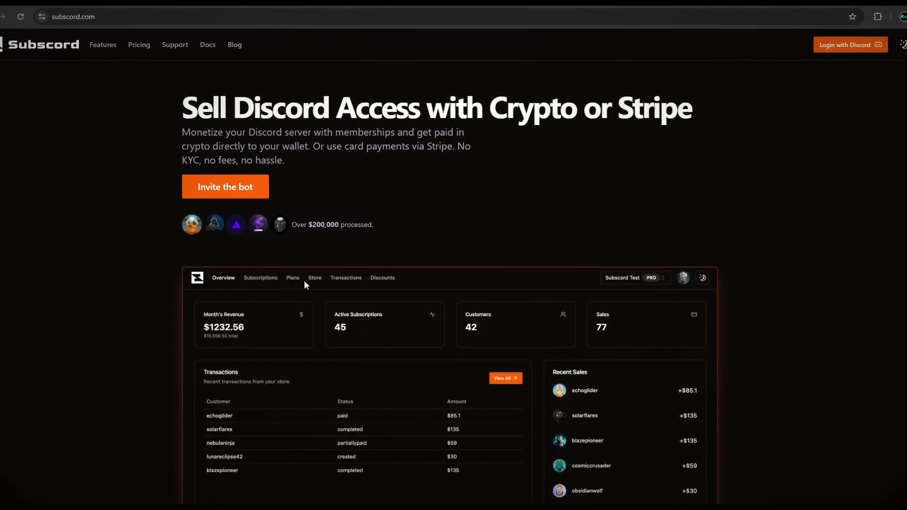
scroll(737, 194, "down", 2)
scroll(739, 195, "down", 7)
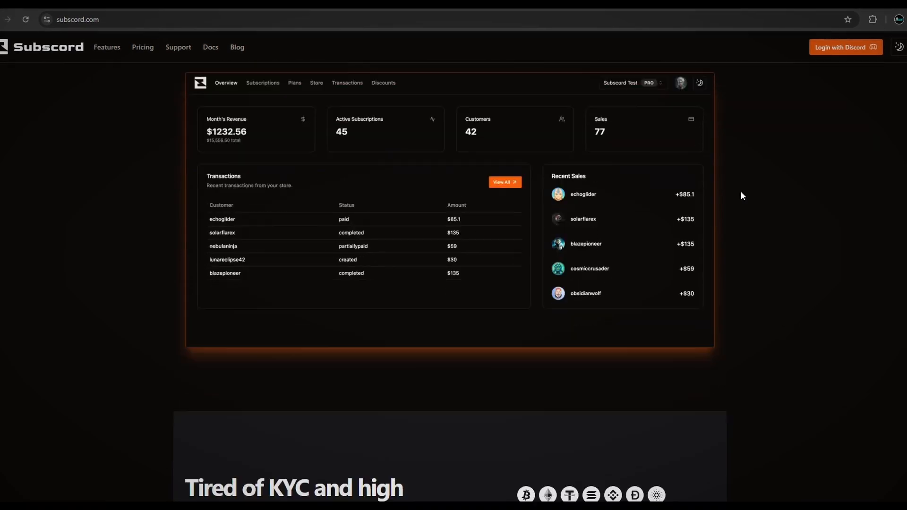
scroll(774, 198, "up", 4)
scroll(773, 198, "up", 6)
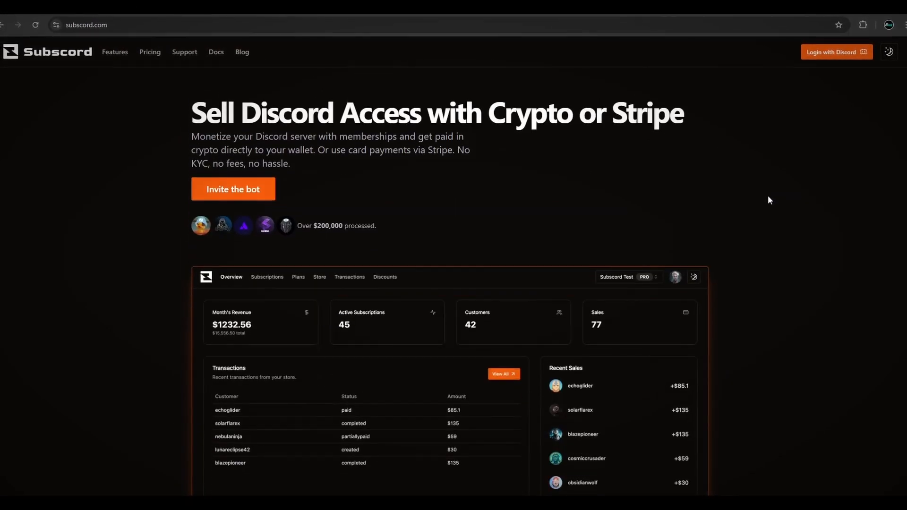
scroll(768, 198, "down", 1)
scroll(767, 196, "up", 1)
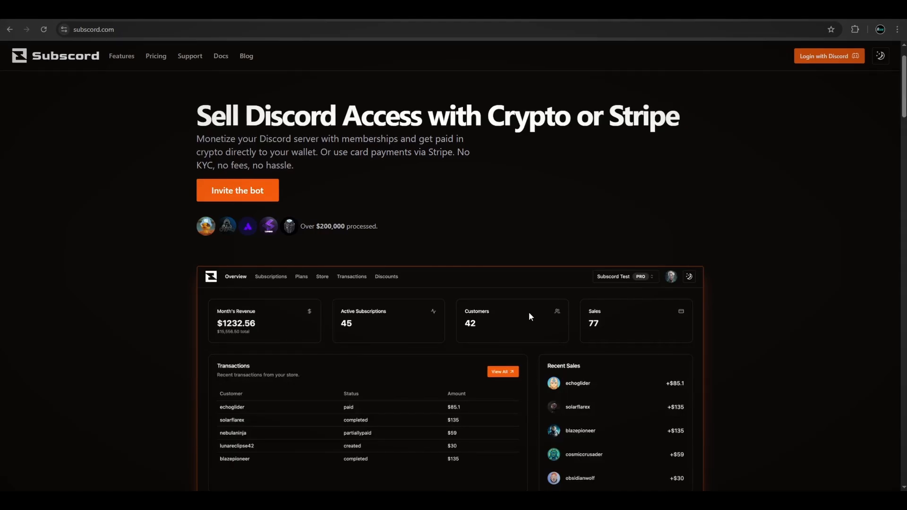
scroll(411, 235, "up", 1)
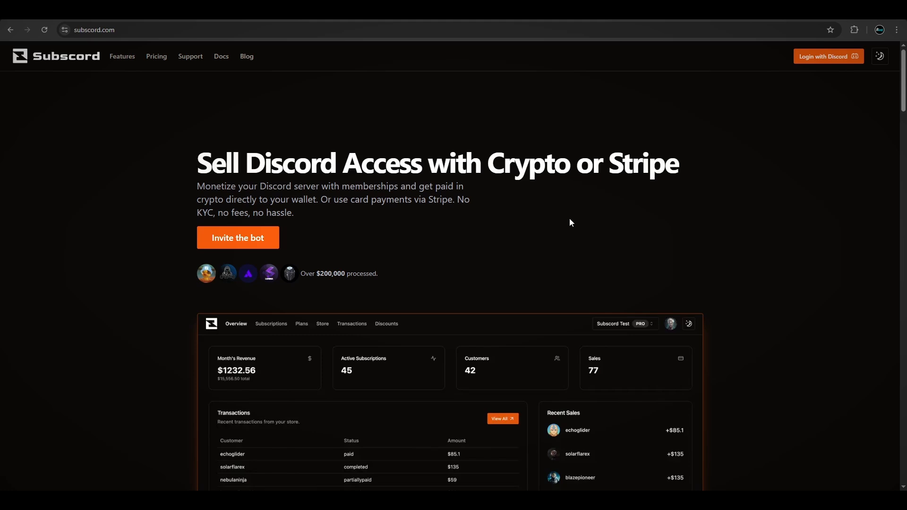
scroll(766, 248, "down", 6)
scroll(772, 249, "up", 6)
- Log in to Subscord with the Discord account, continuing in the browser
left_click(829, 57)
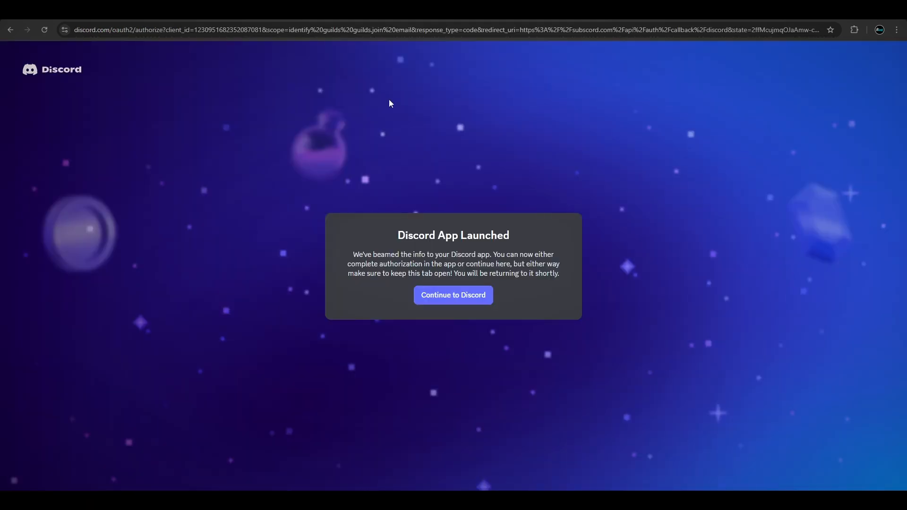
left_click(466, 306)
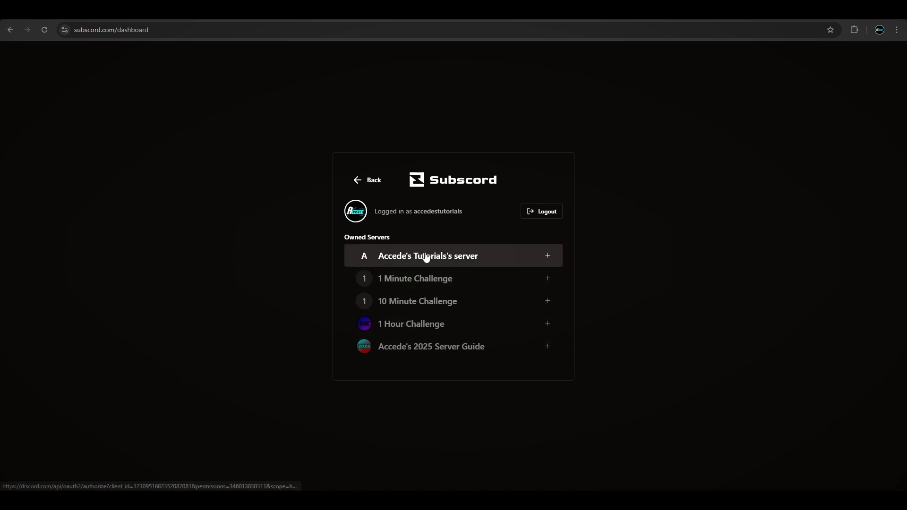
- Add the Subscord bot to the first owned server and authorize all of its requested permissions
left_click(459, 261)
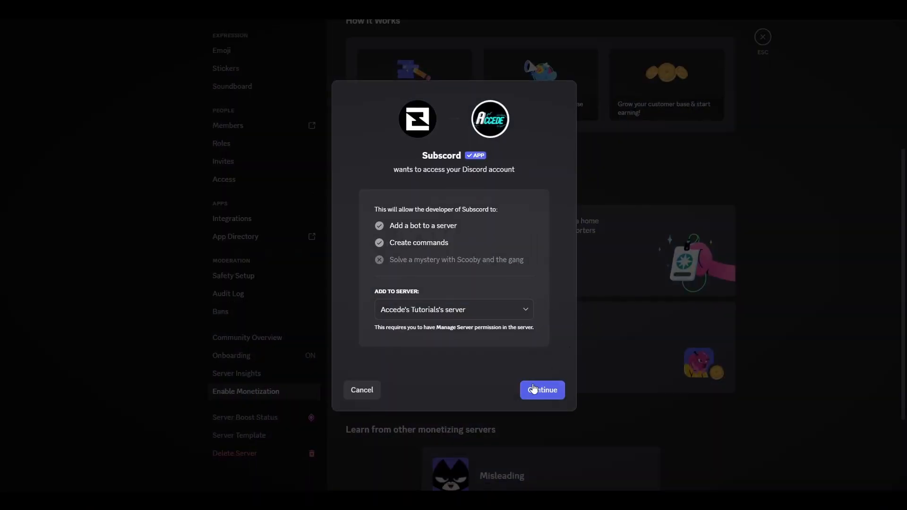
left_click(533, 389)
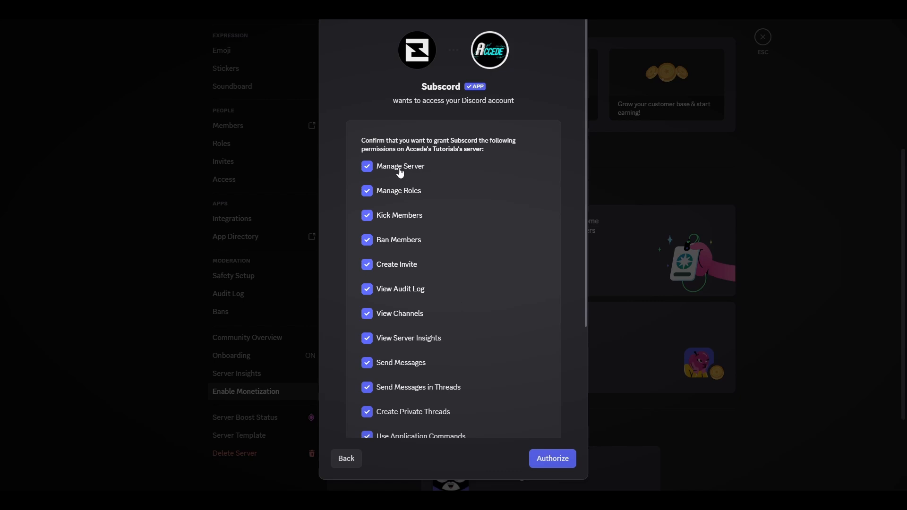
scroll(425, 198, "down", 5)
scroll(444, 222, "up", 5)
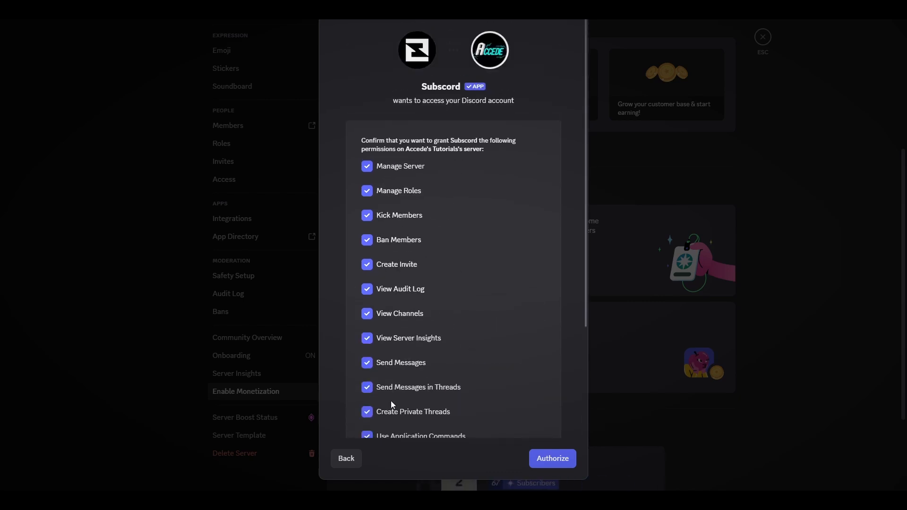
left_click(567, 463)
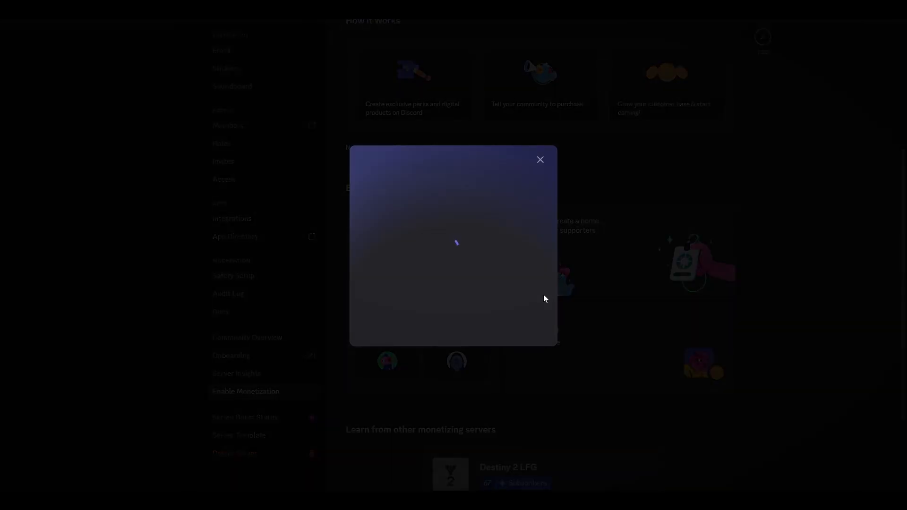
left_click(395, 307)
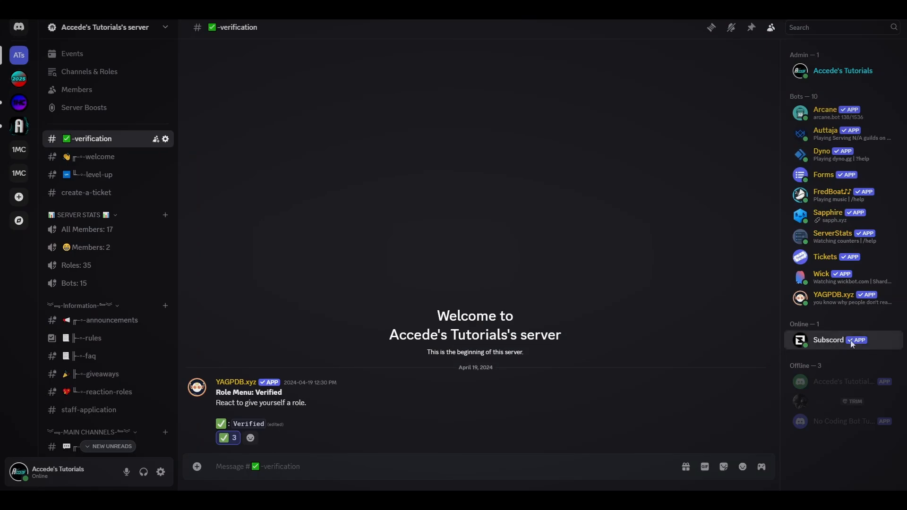
- Assign the Bots role to the Subscord bot from the server member list
left_click(826, 340)
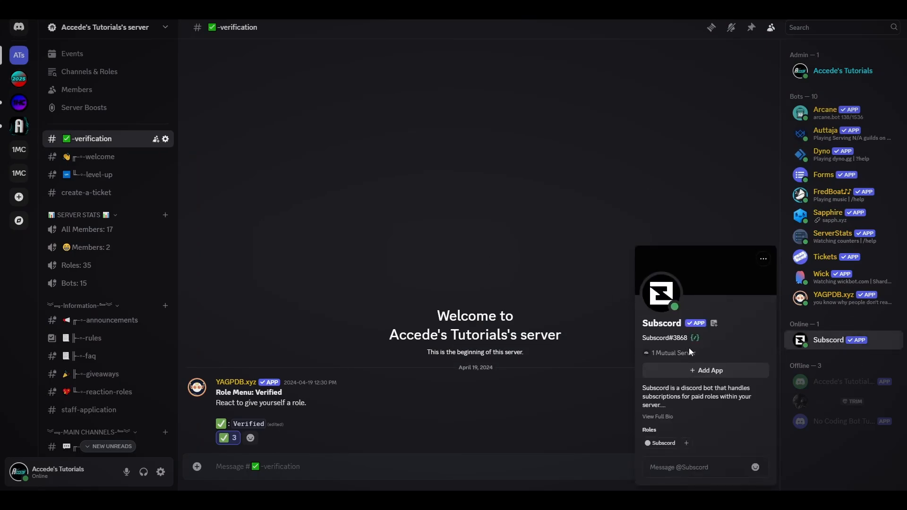
left_click(634, 263)
right_click(832, 340)
mouse_move(780, 473)
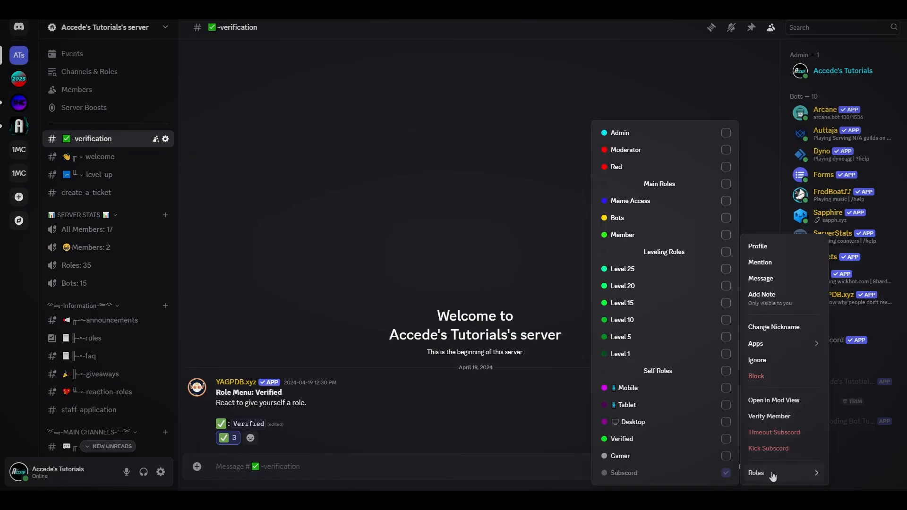
left_click(615, 218)
left_click(458, 189)
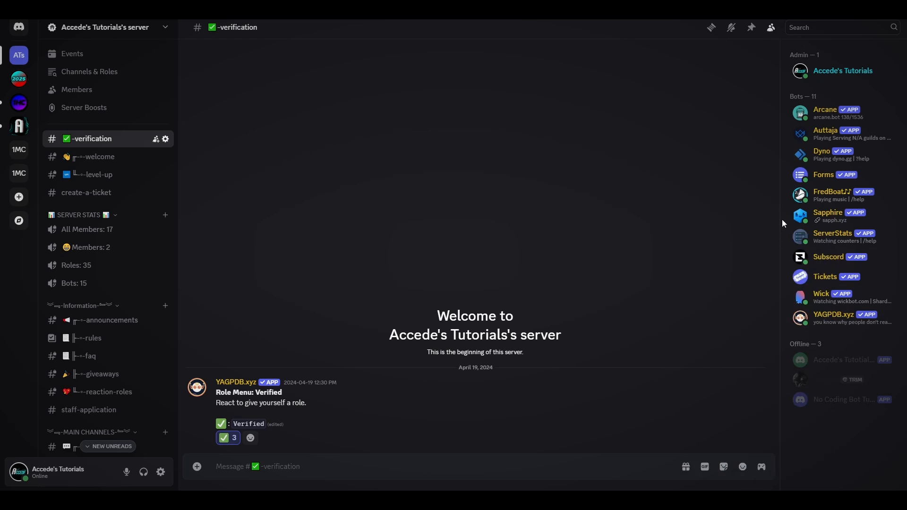
- Open the Subscord bot's full profile to view its details
left_click(820, 256)
left_click(674, 304)
left_click(732, 224)
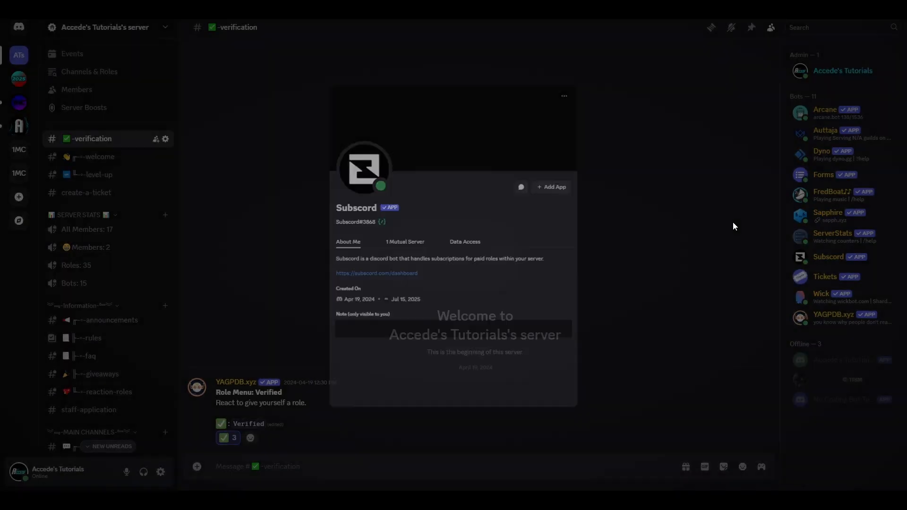
- In the server's role settings, move the Subscord role up just below YAGPDB.xyz and save the changes
left_click(105, 27)
left_click(77, 95)
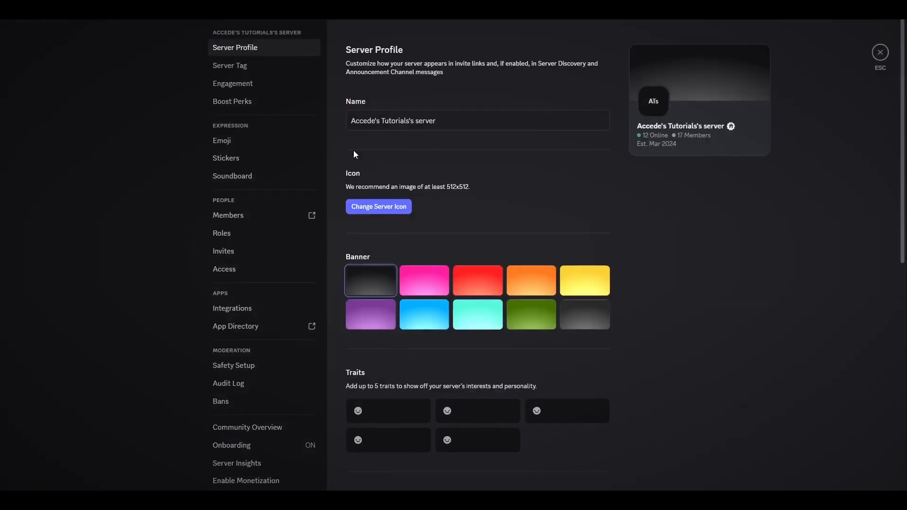
left_click(258, 234)
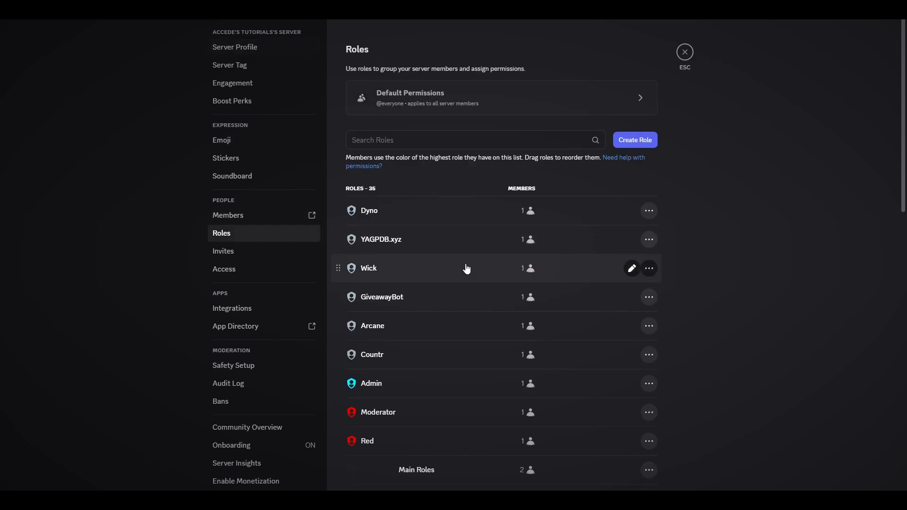
scroll(448, 294, "down", 10)
left_click(390, 478)
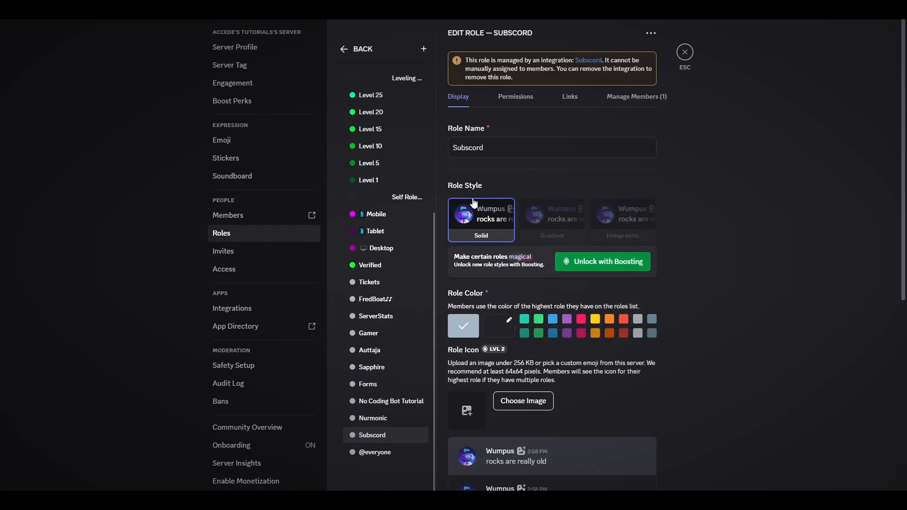
left_click_drag(372, 430, 378, 114)
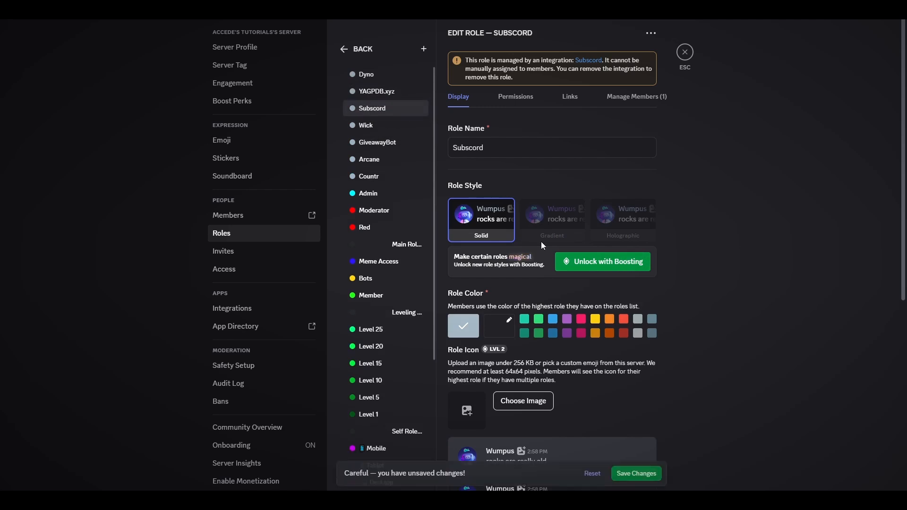
left_click(636, 469)
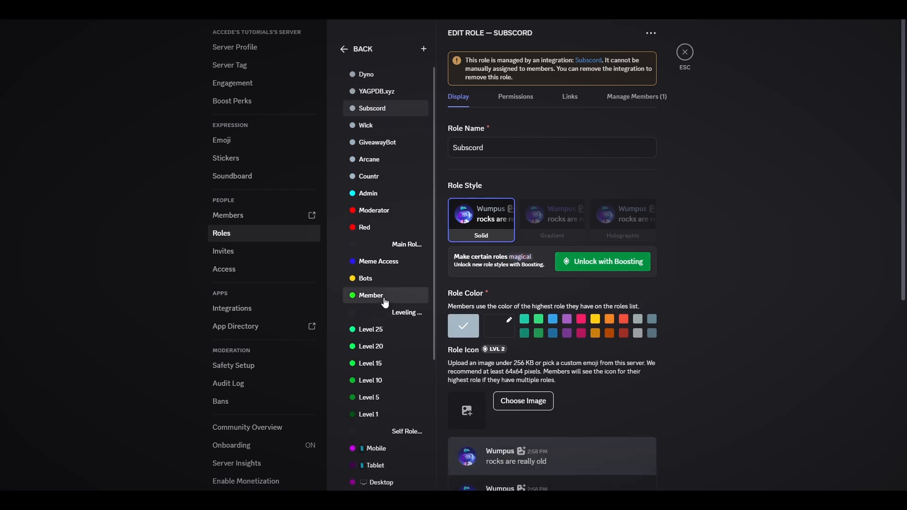
left_click(685, 52)
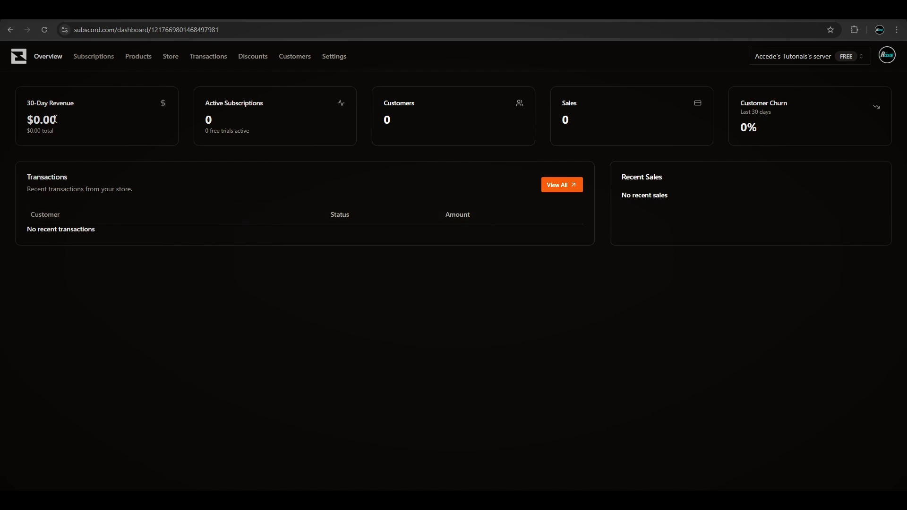
- Examine the Subscord dashboard's revenue, subscription, customer and transaction panels
left_click_drag(55, 119, 26, 122)
left_click_drag(213, 120, 205, 103)
left_click(217, 120)
left_click(219, 115)
left_click_drag(416, 131, 385, 103)
left_click(409, 107)
left_click(777, 132)
left_click_drag(25, 184, 84, 198)
left_click(172, 198)
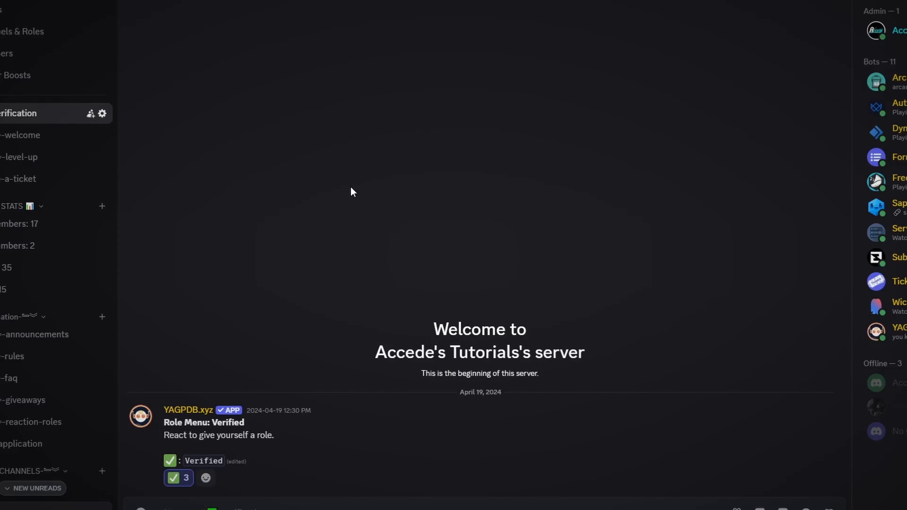
- Create a new server role and rename it to Premium
left_click(42, 1)
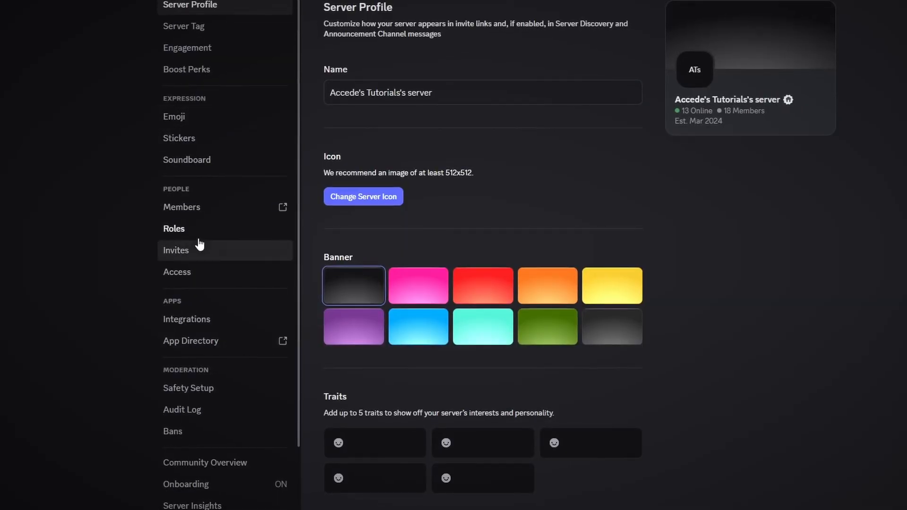
left_click(197, 237)
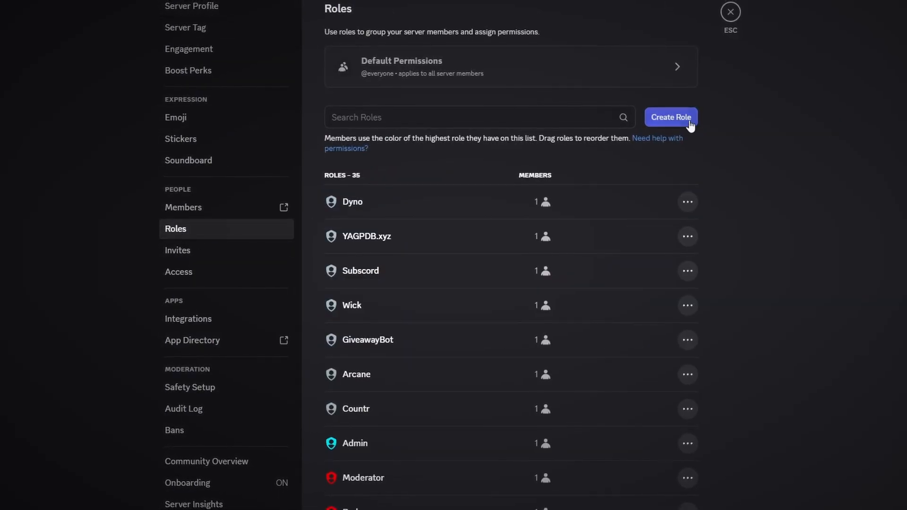
left_click(676, 118)
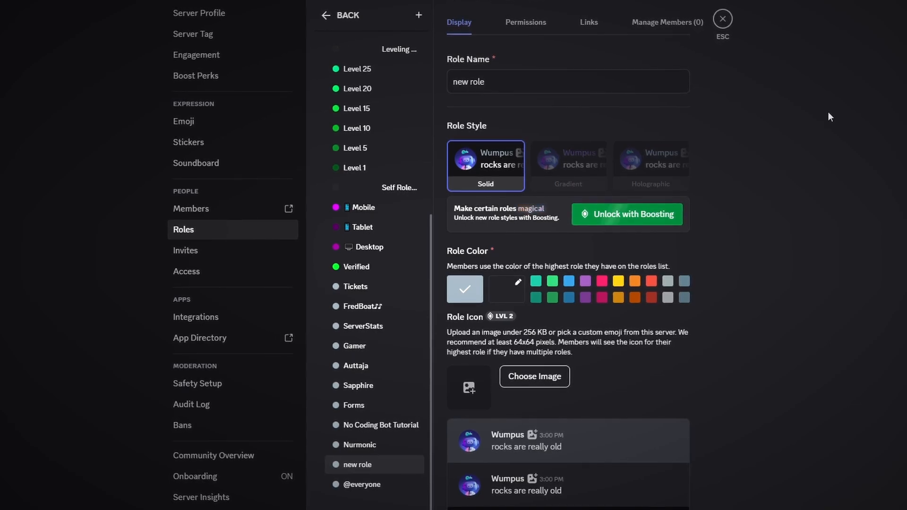
left_click_drag(604, 88, 477, 71)
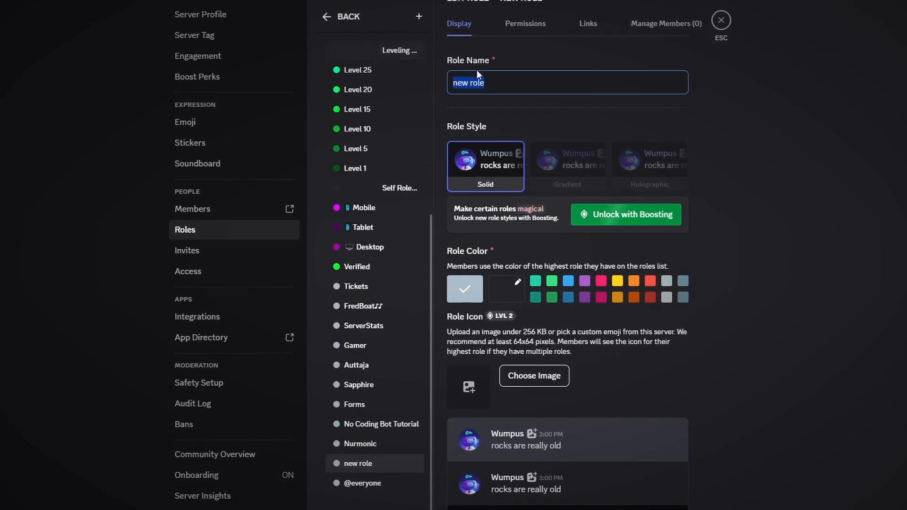
left_click(520, 68)
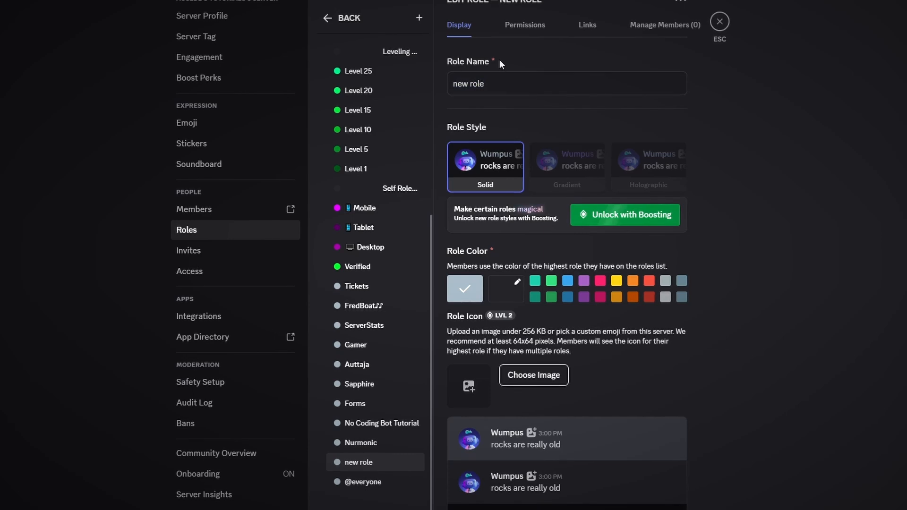
left_click(555, 87)
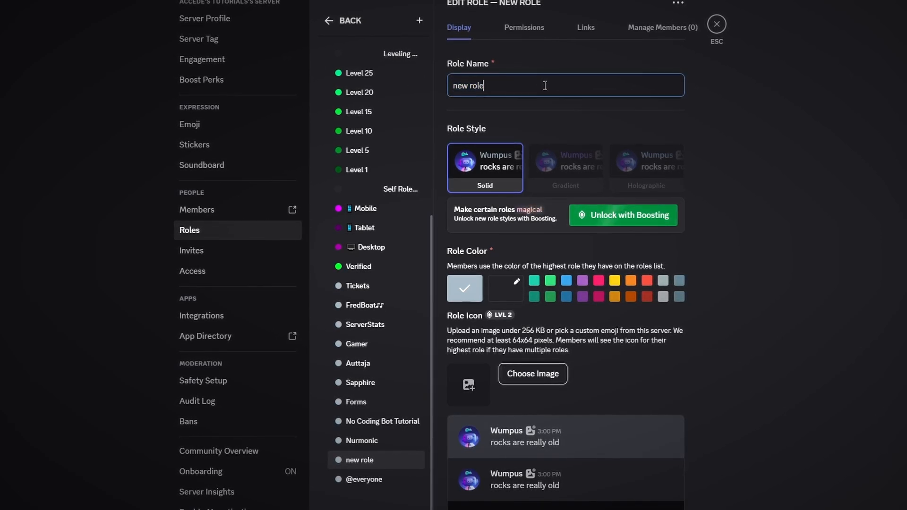
key("ctrl+a")
type("Premium")
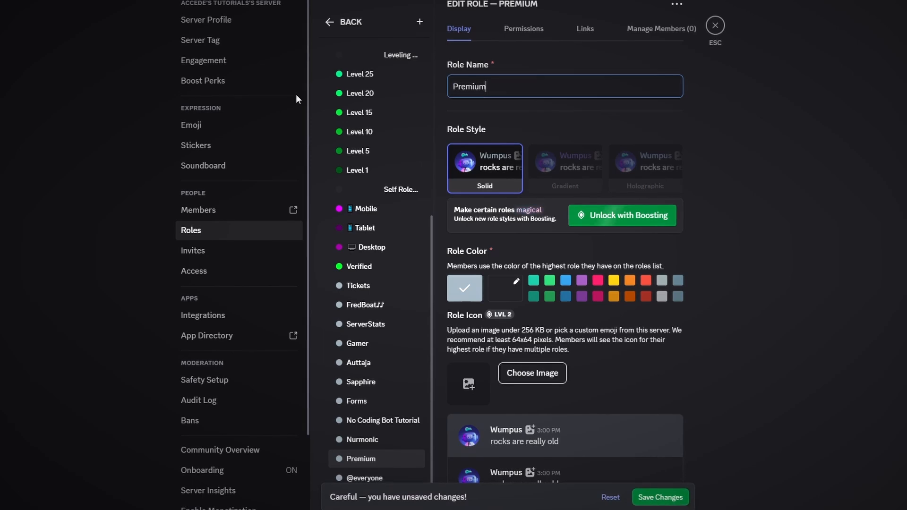
- Add a star emoji before and after the role name so it reads ★ Premium ★
key("super+period")
type("star")
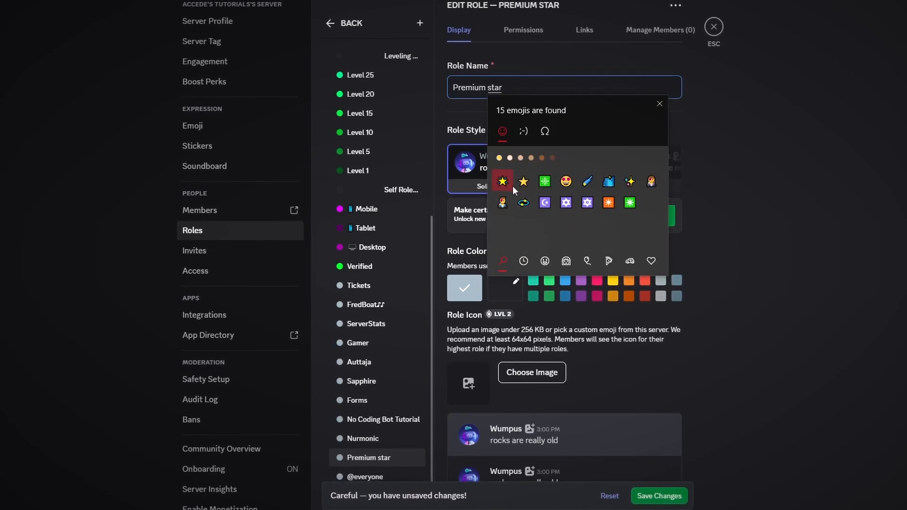
left_click(512, 187)
left_click(458, 90)
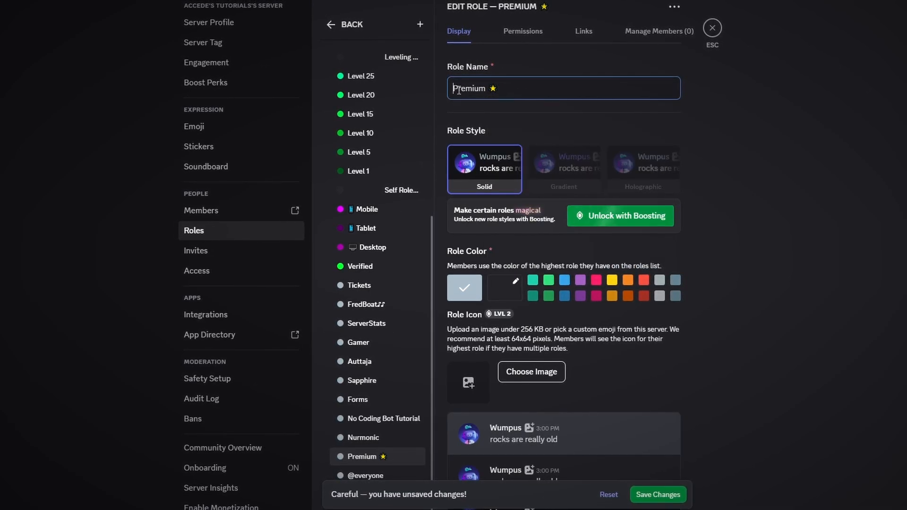
key("super+period")
type("star")
key("Return")
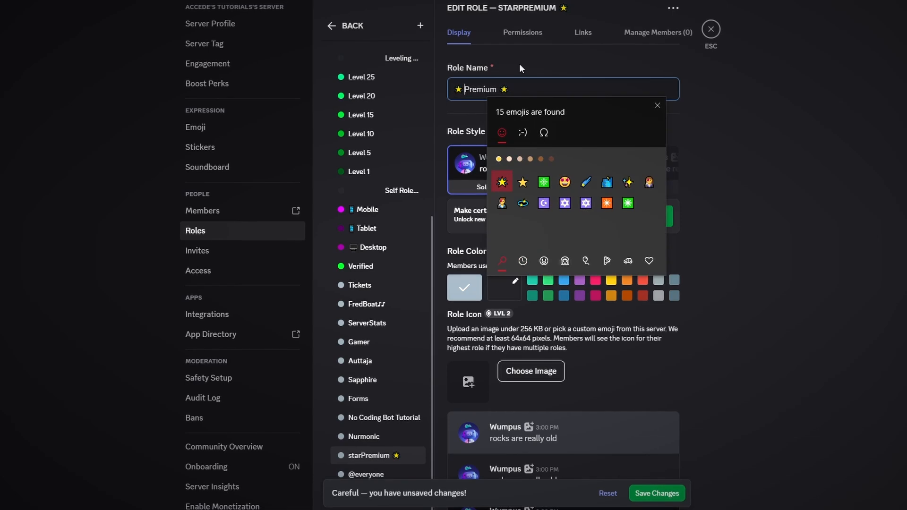
left_click(535, 90)
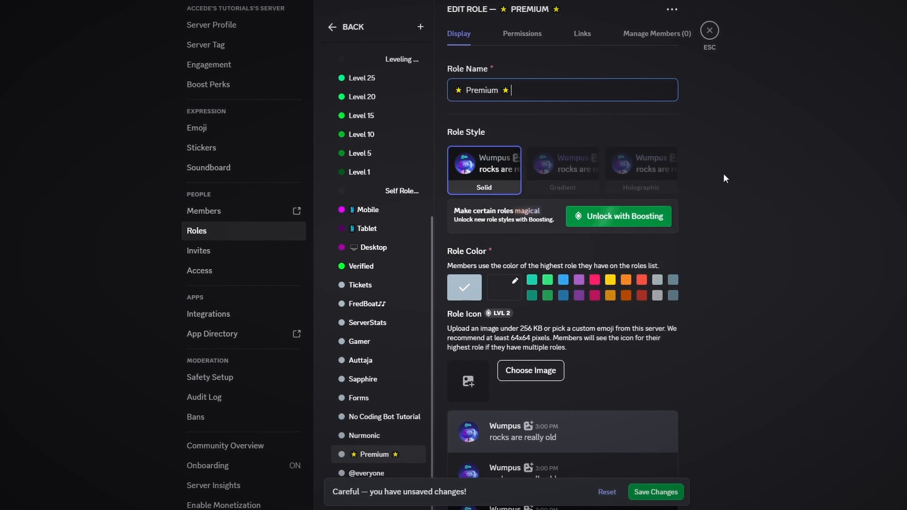
- Set the Premium role's custom colour to yellow #ffe500
left_click(512, 298)
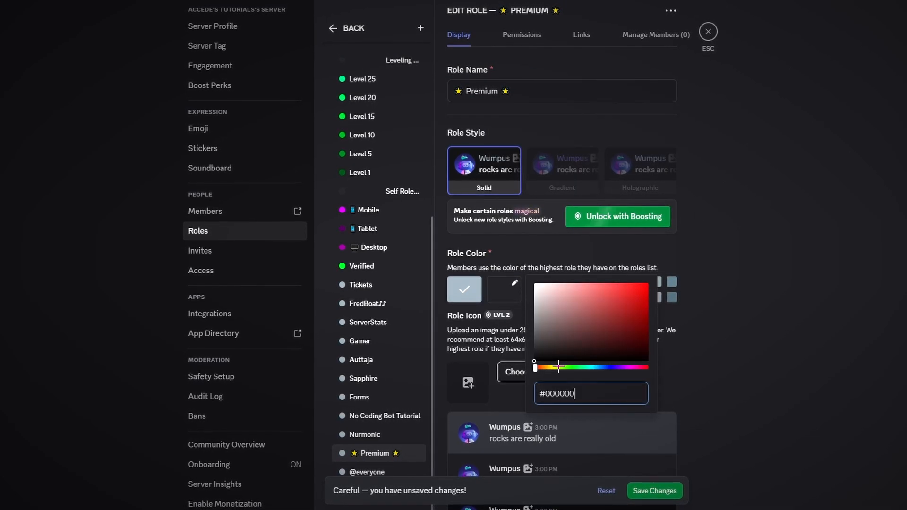
left_click_drag(559, 367, 552, 367)
left_click_drag(651, 272, 743, 283)
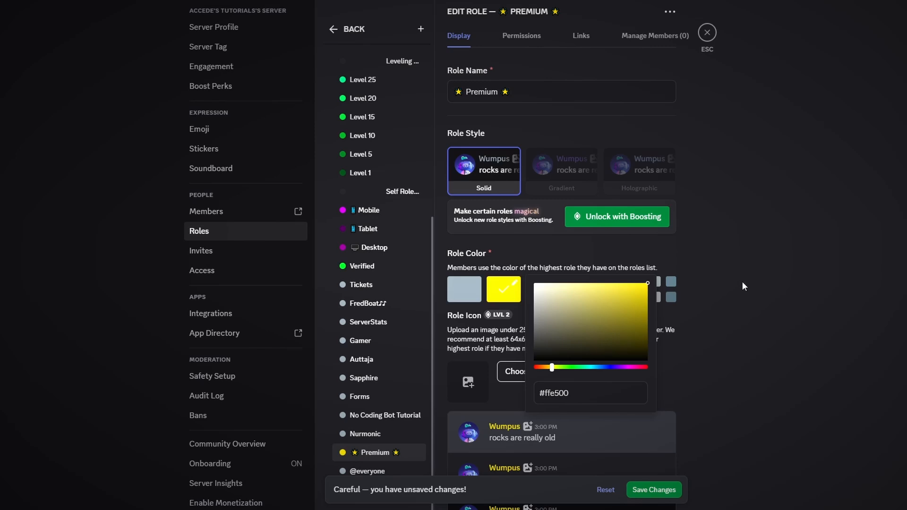
left_click(775, 325)
- Save the role and enable displaying role members separately from online members
scroll(785, 428, "down", 5)
left_click(654, 489)
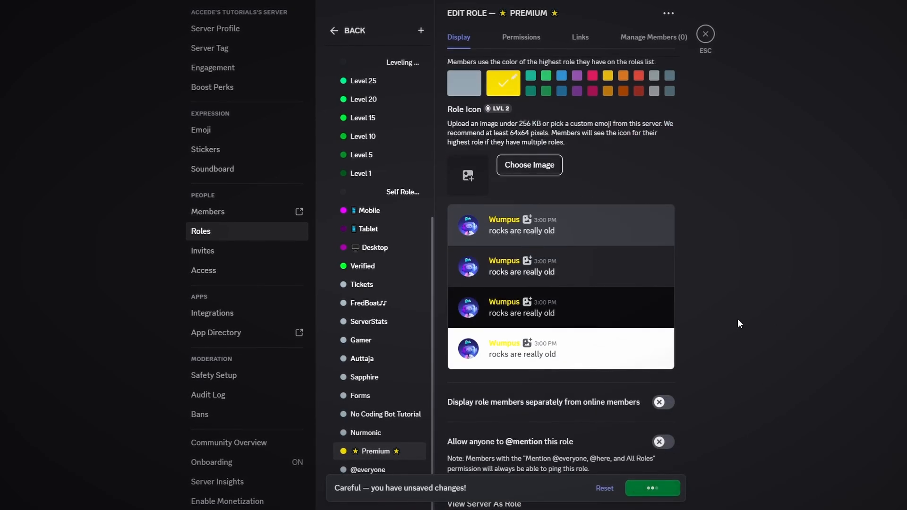
left_click(662, 402)
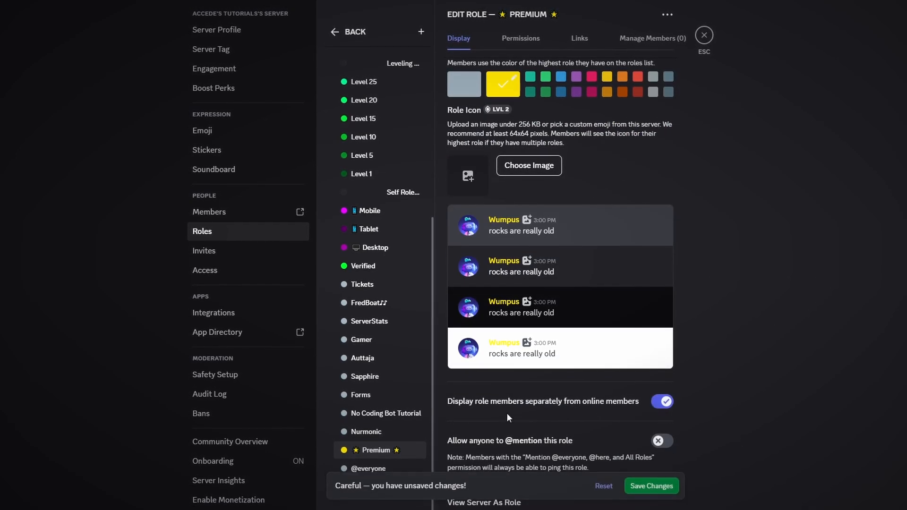
- Move the Premium role up in the role list to just below Red, then close the server settings
scroll(529, 415, "down", 2)
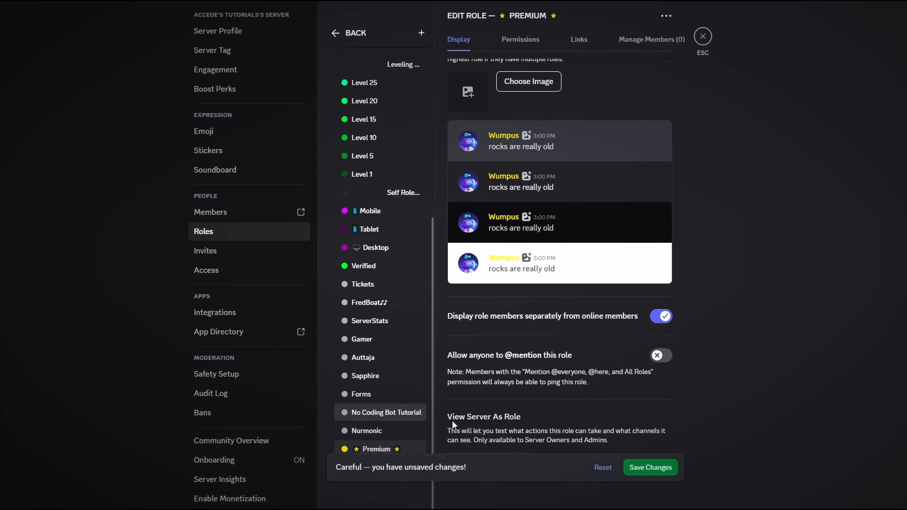
left_click_drag(378, 395, 380, 243)
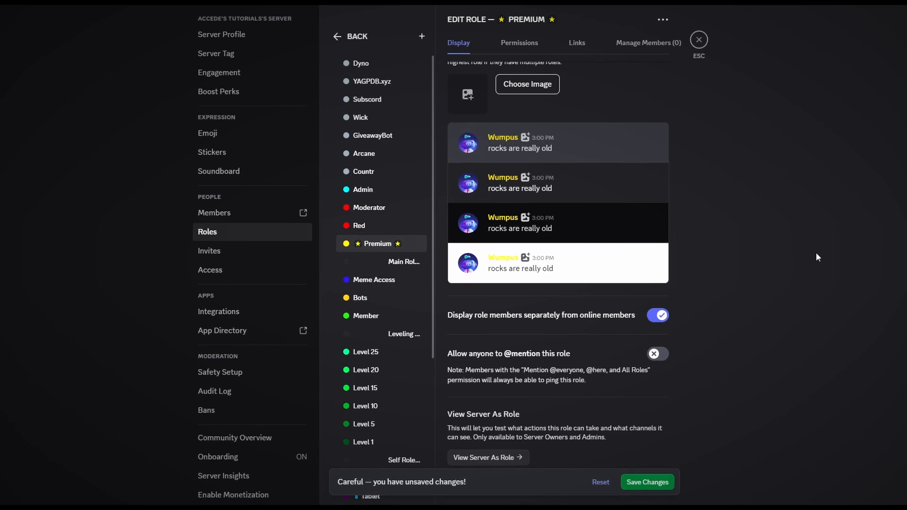
left_click(699, 39)
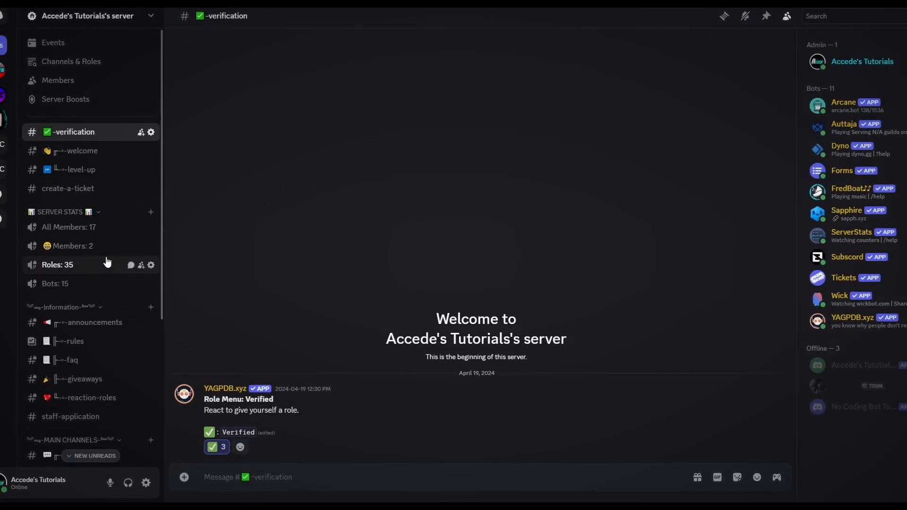
- Create a new channel category named Premium Channels
scroll(107, 263, "down", 4)
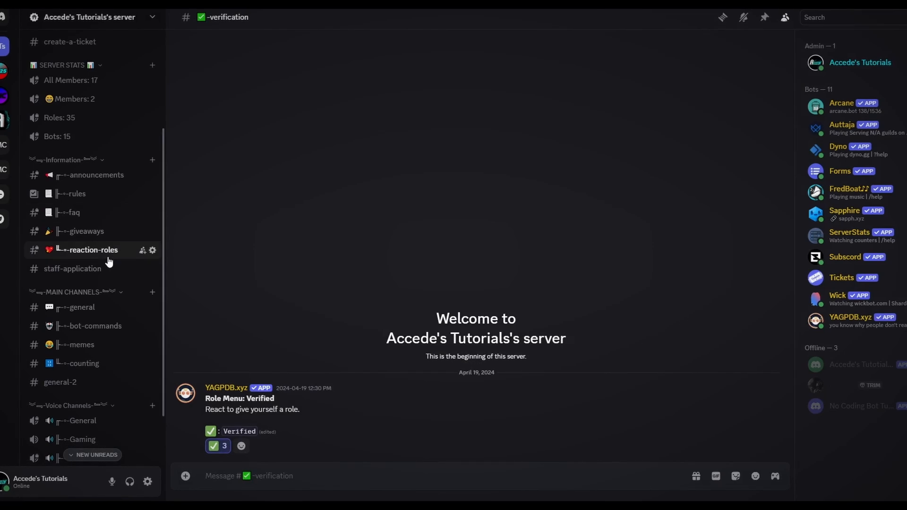
scroll(109, 262, "up", 2)
scroll(73, 261, "down", 4)
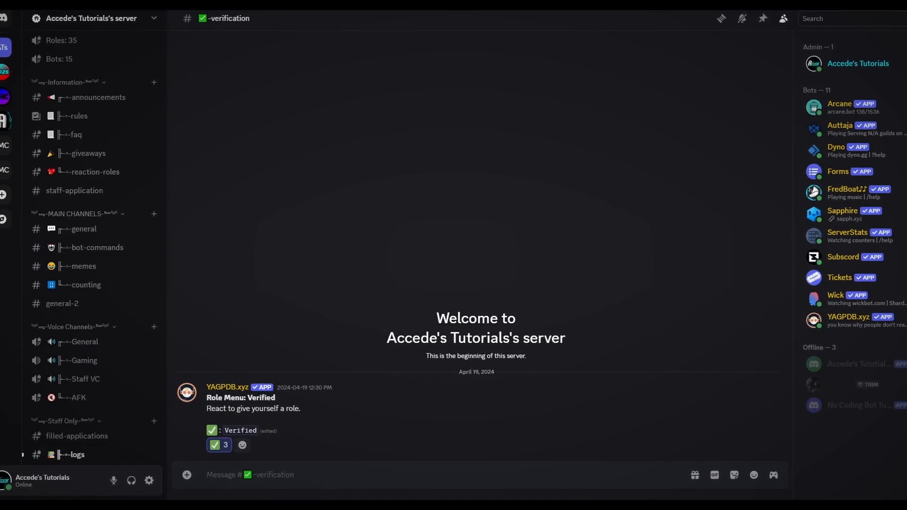
scroll(65, 226, "up", 1)
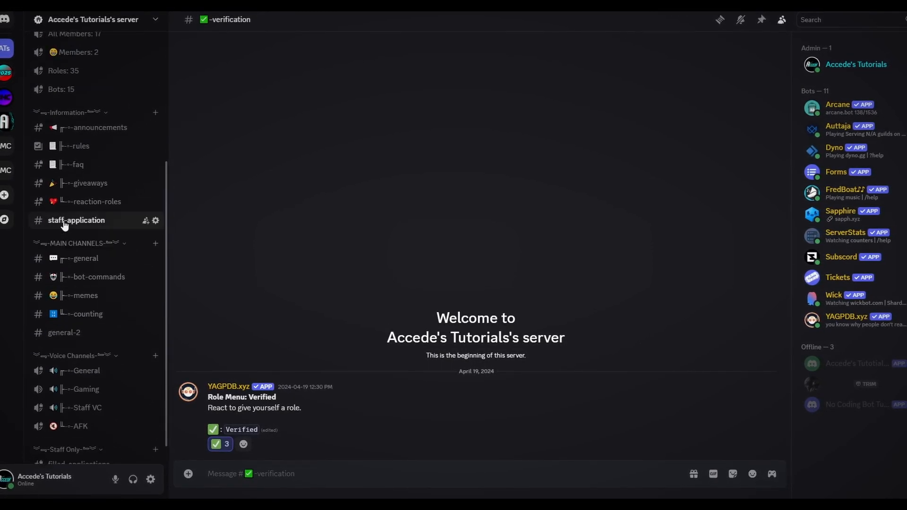
scroll(65, 226, "up", 1)
right_click(77, 252)
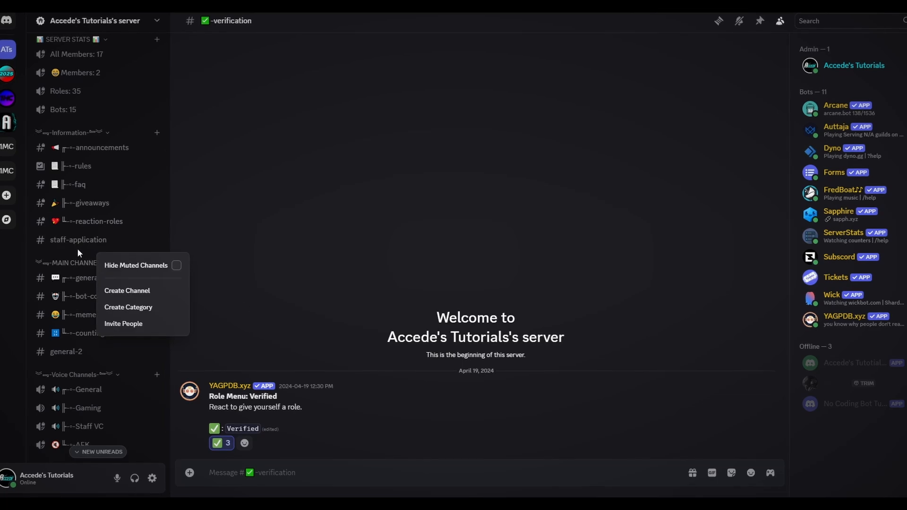
left_click(92, 254)
right_click(91, 254)
left_click(262, 283)
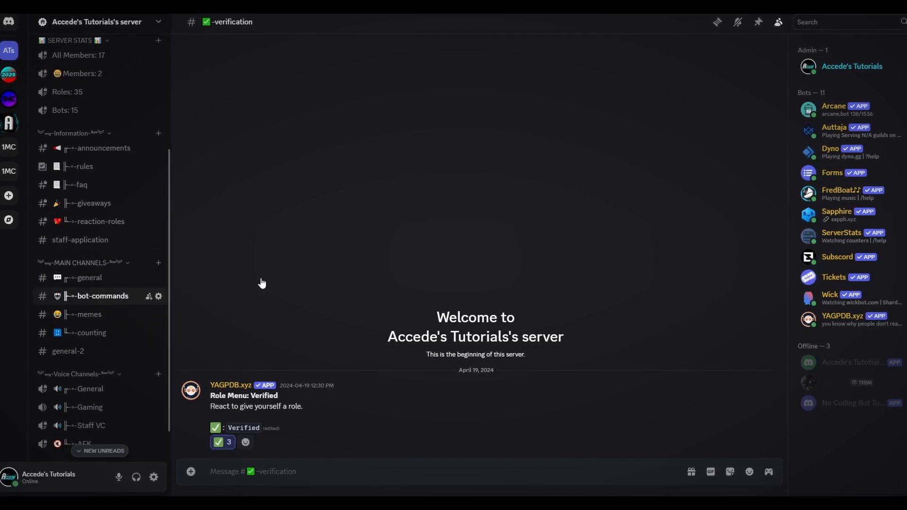
type("Prem")
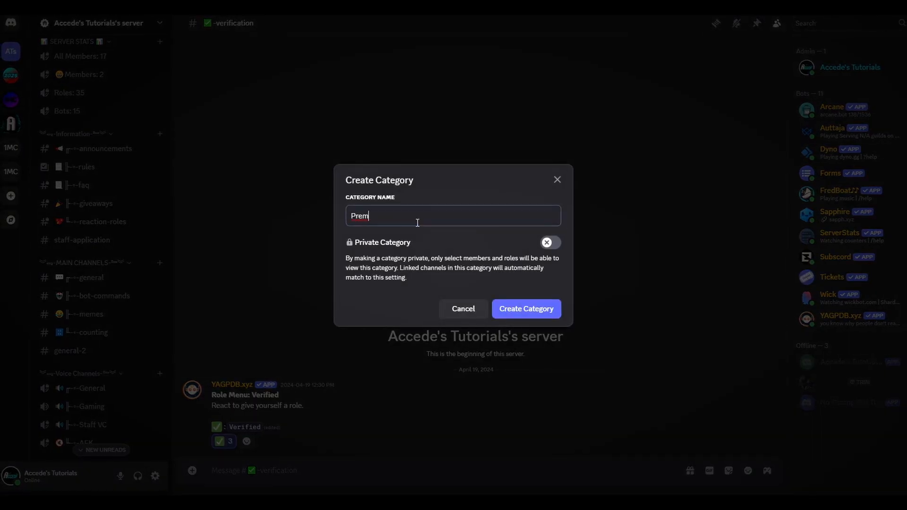
type("ium Ro")
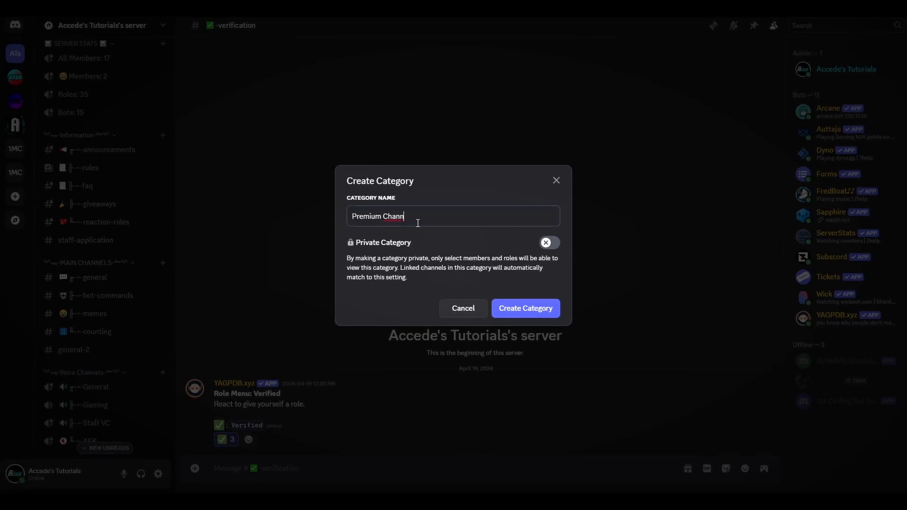
left_click(555, 315)
- Move the Premium Channels category up to sit directly below the Information category
scroll(151, 364, "down", 3)
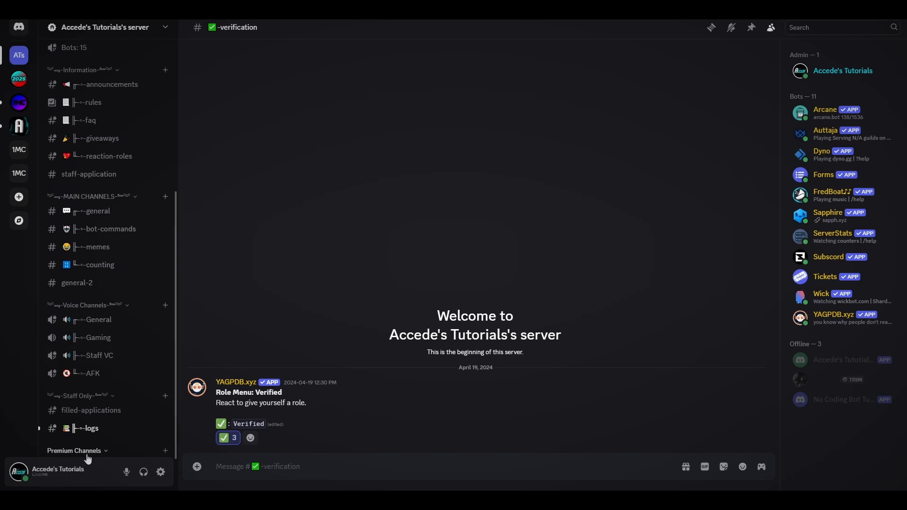
left_click_drag(87, 456, 90, 196)
scroll(121, 247, "up", 3)
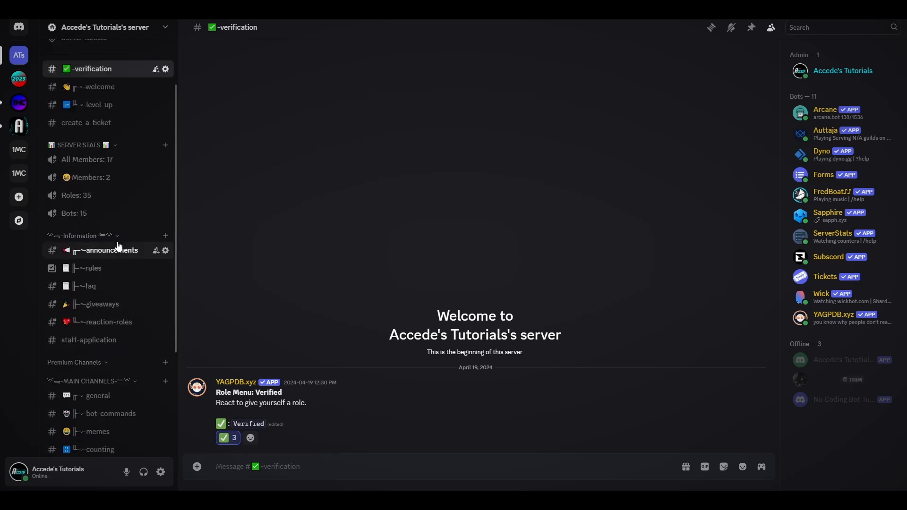
scroll(116, 293, "down", 2)
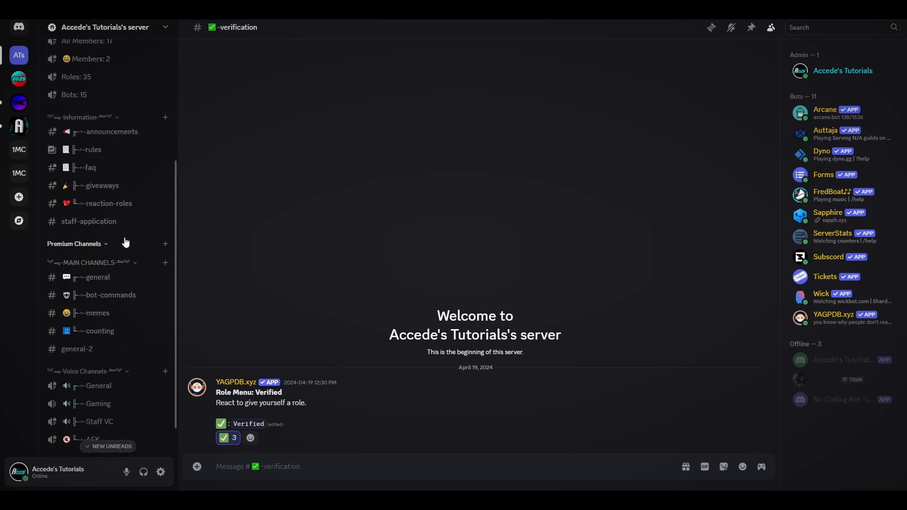
- Create a text channel named premium-announcements in the Premium Channels category
left_click(165, 244)
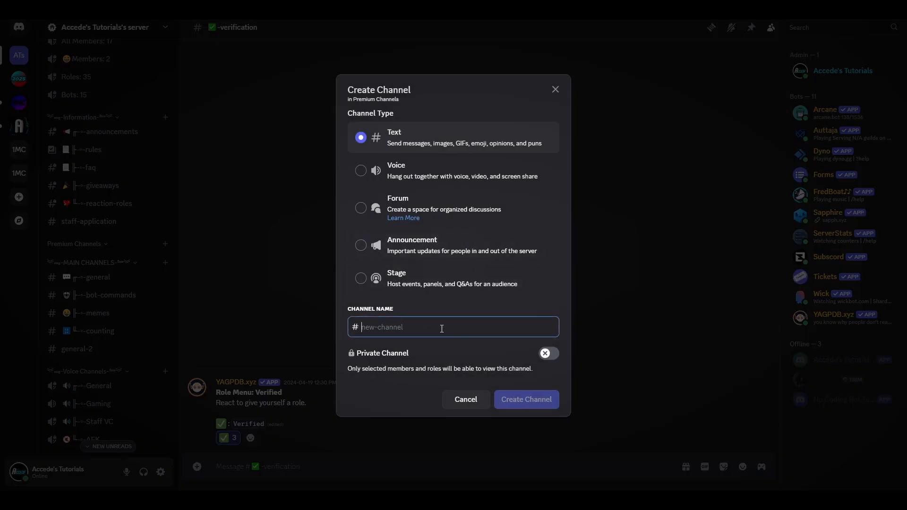
type("premium-announcements")
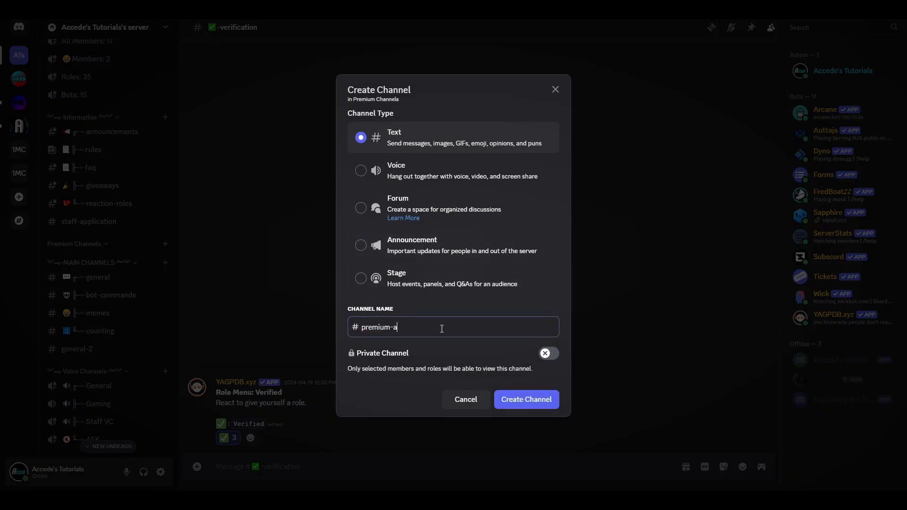
left_click(520, 391)
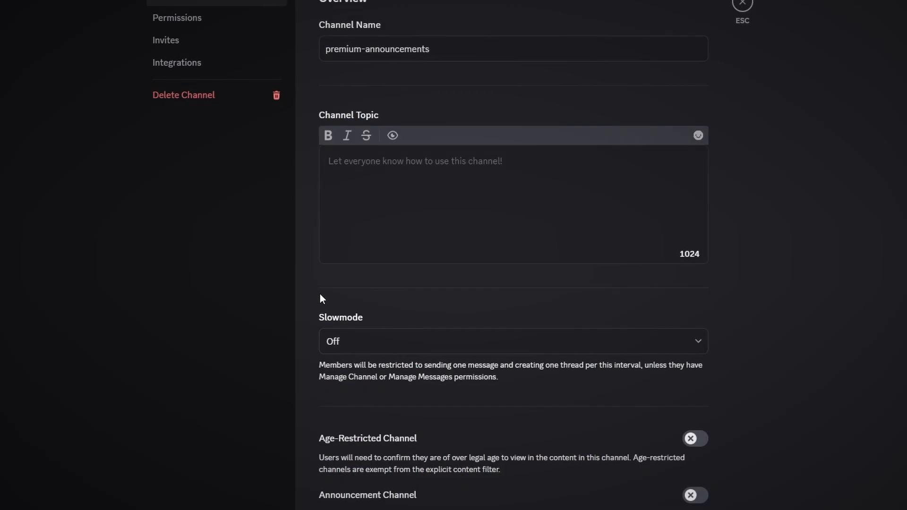
left_click(192, 22)
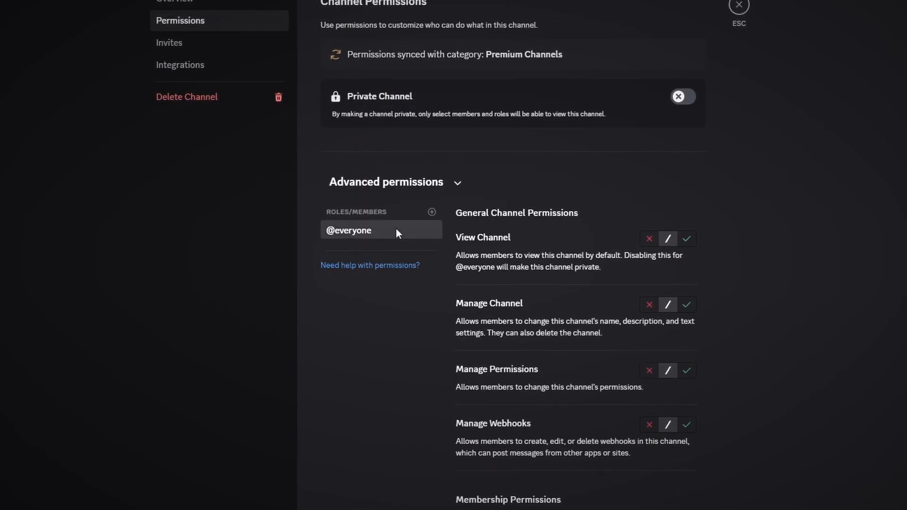
left_click(682, 97)
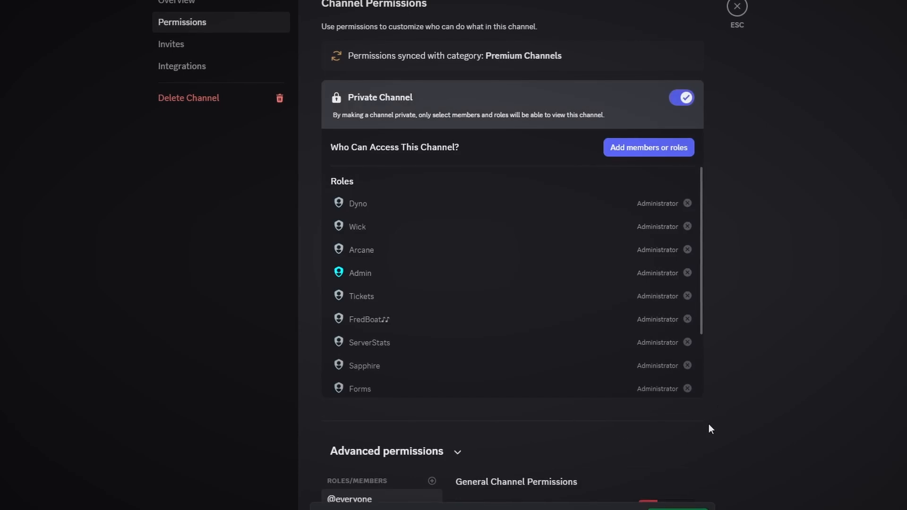
scroll(709, 429, "down", 8)
left_click(647, 168)
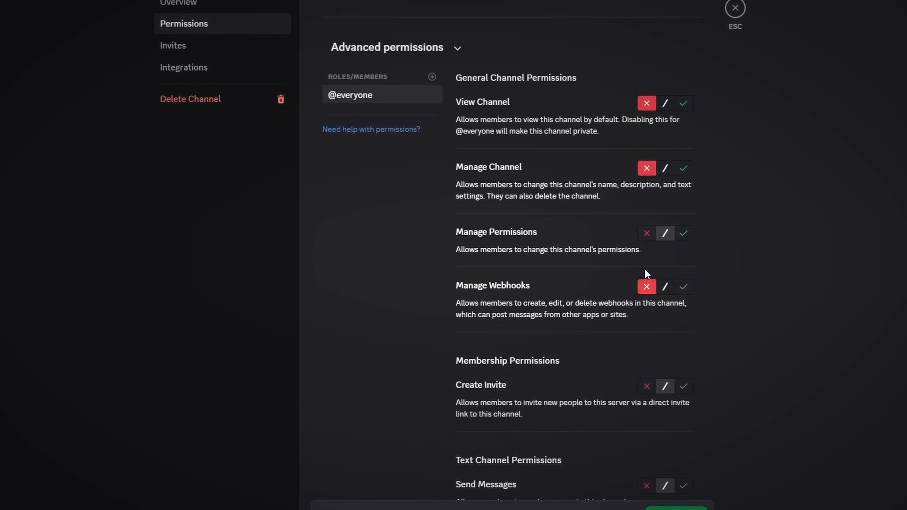
scroll(848, 287, "down", 15)
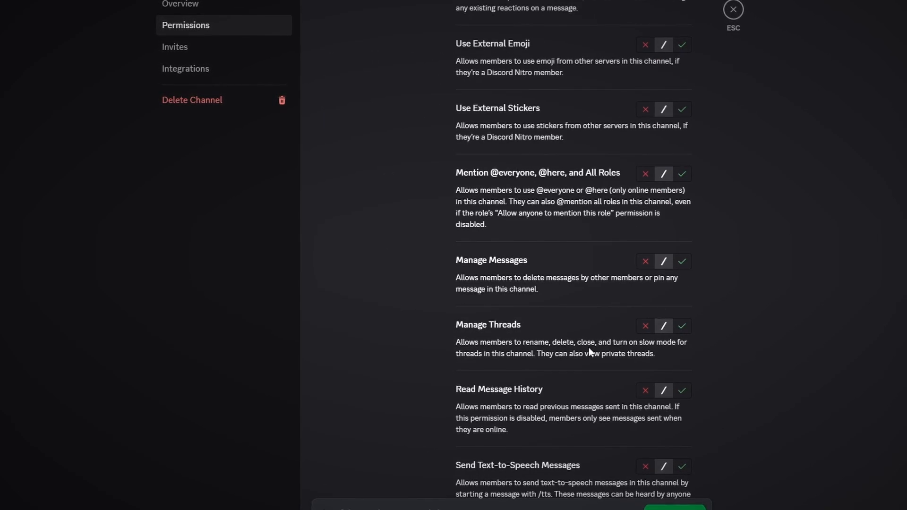
scroll(614, 326, "down", 2)
left_click(645, 274)
scroll(742, 283, "up", 5)
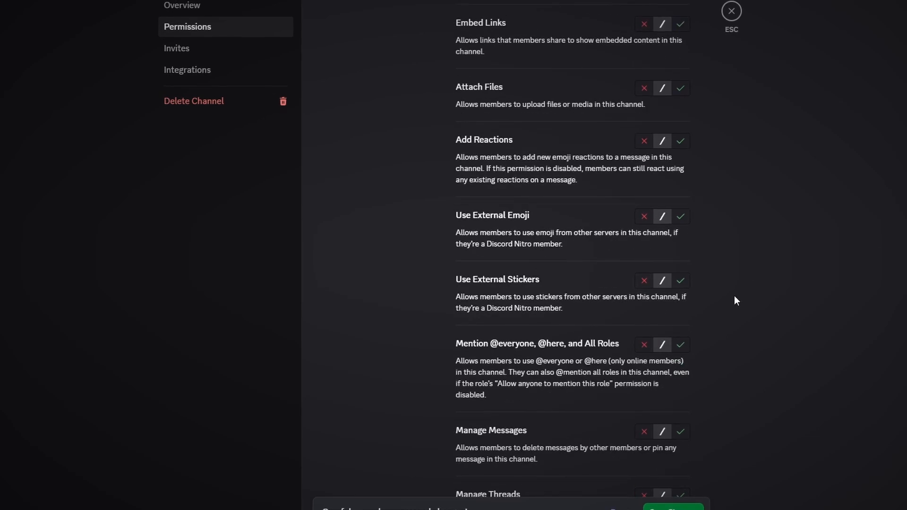
scroll(652, 375, "down", 2)
left_click(643, 317)
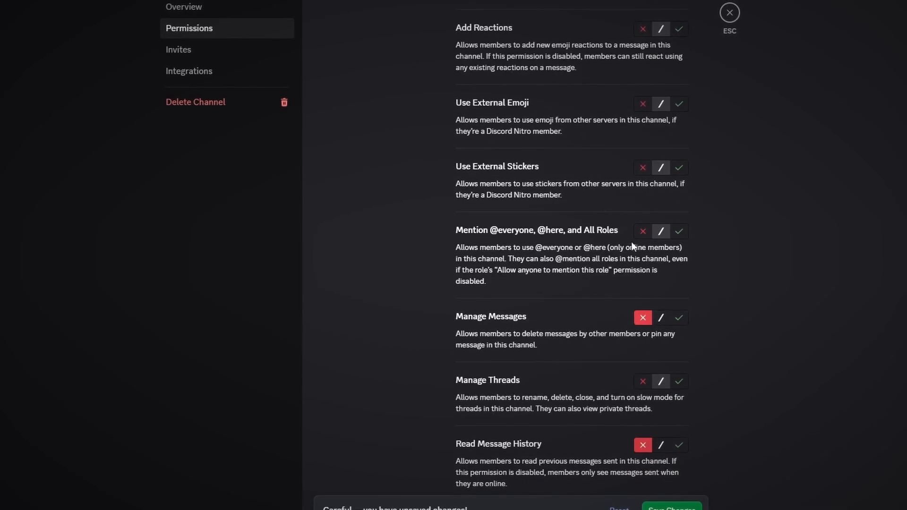
scroll(737, 298, "up", 10)
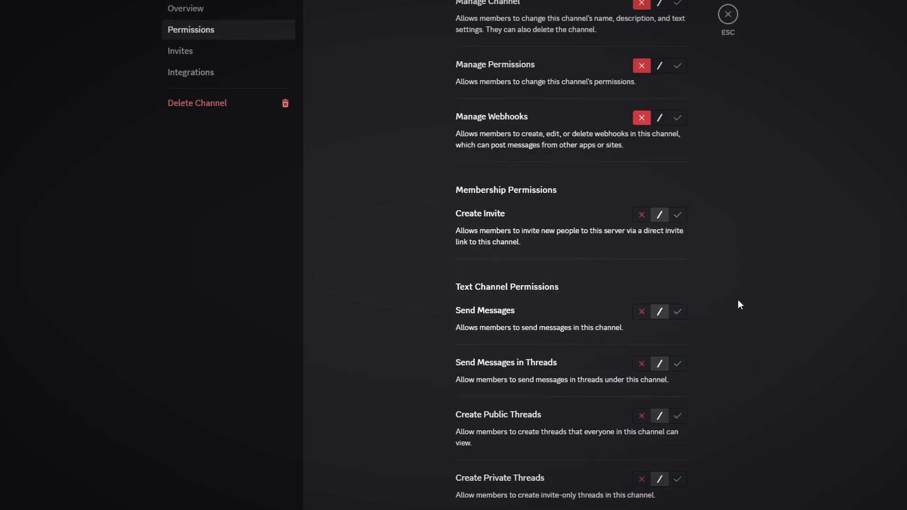
scroll(709, 316, "up", 10)
scroll(437, 391, "down", 3)
scroll(469, 407, "down", 6)
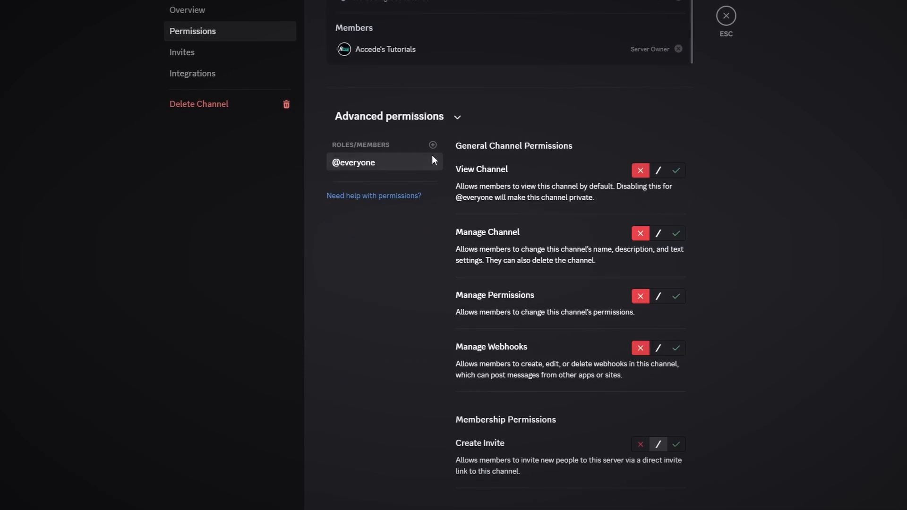
- Add the Premium and Subscord roles to the channel's advanced permissions and select the Premium role
left_click(433, 144)
scroll(386, 274, "down", 3)
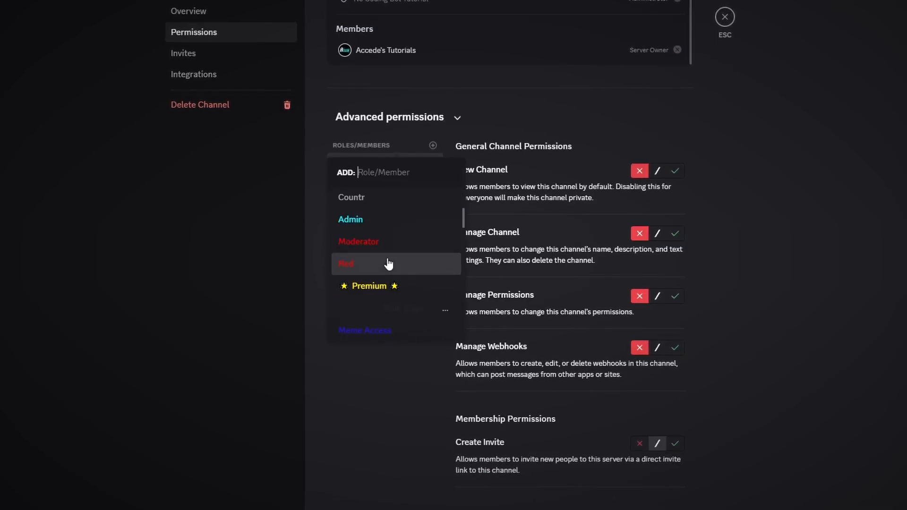
left_click(385, 295)
left_click(432, 146)
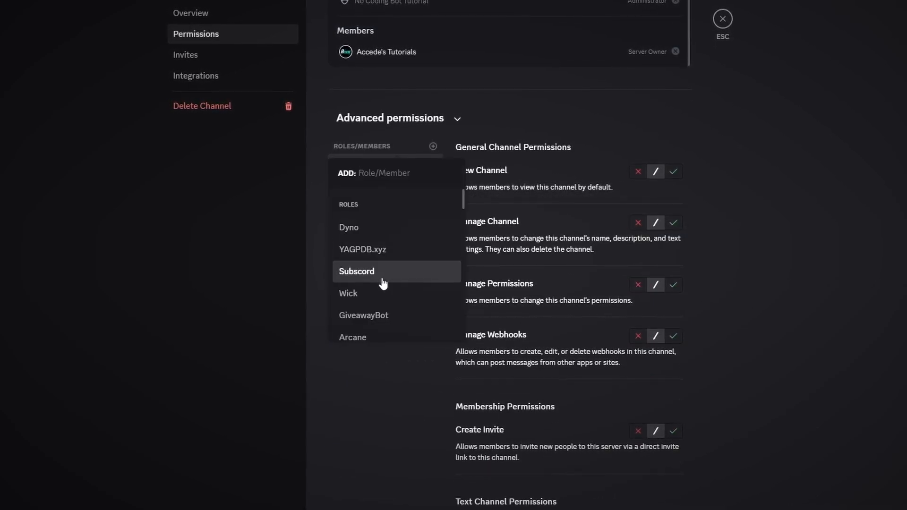
left_click(383, 272)
left_click(388, 179)
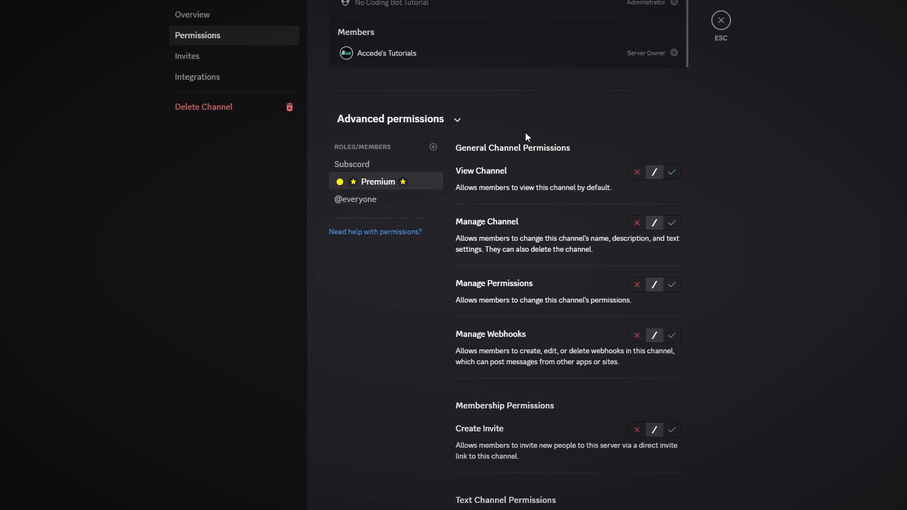
- Allow the Premium role View Channel and Read Message History on the premium-announcements channel
left_click(672, 172)
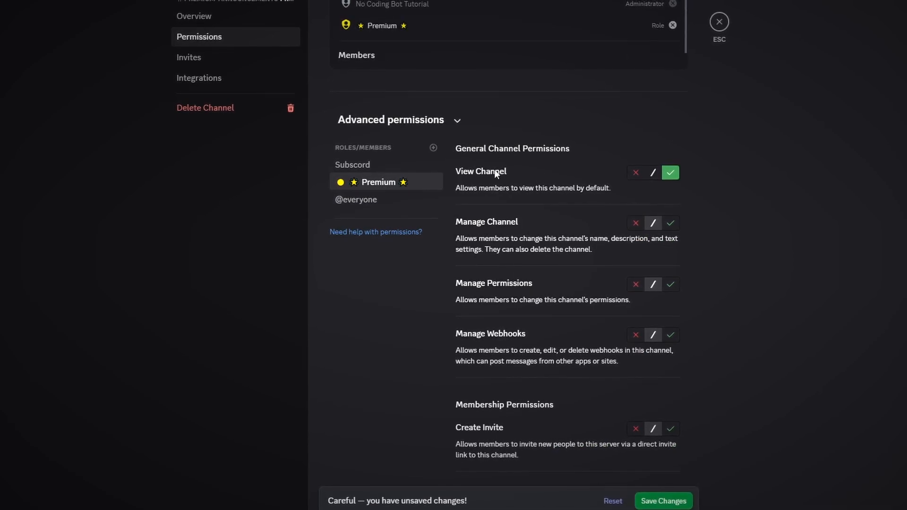
scroll(614, 330, "down", 20)
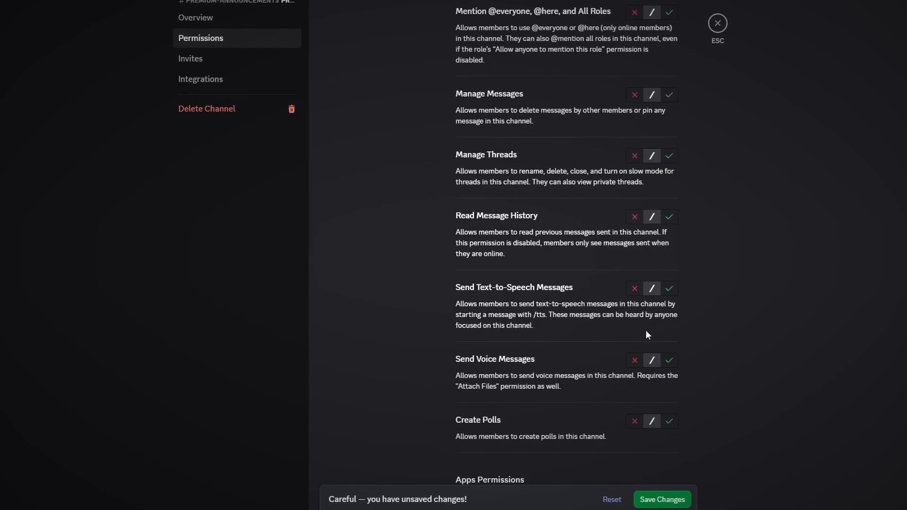
left_click(668, 217)
scroll(716, 321, "up", 5)
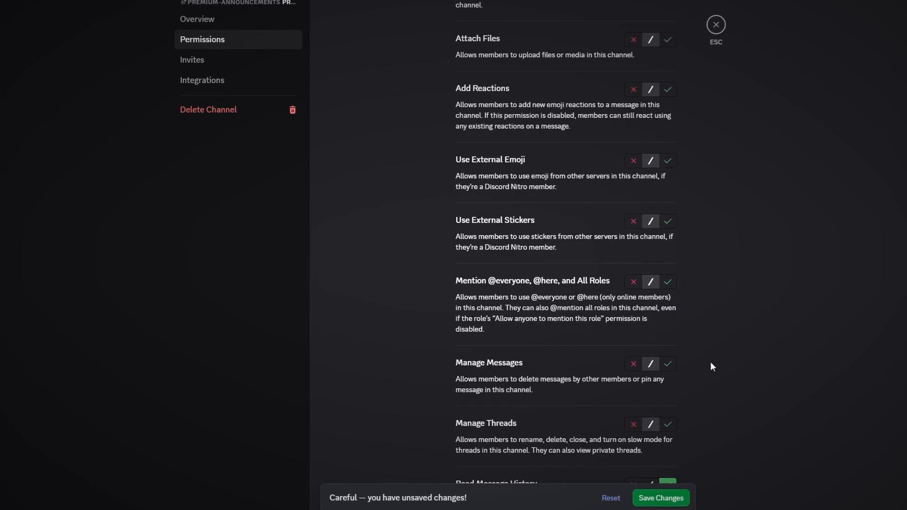
scroll(661, 326, "up", 15)
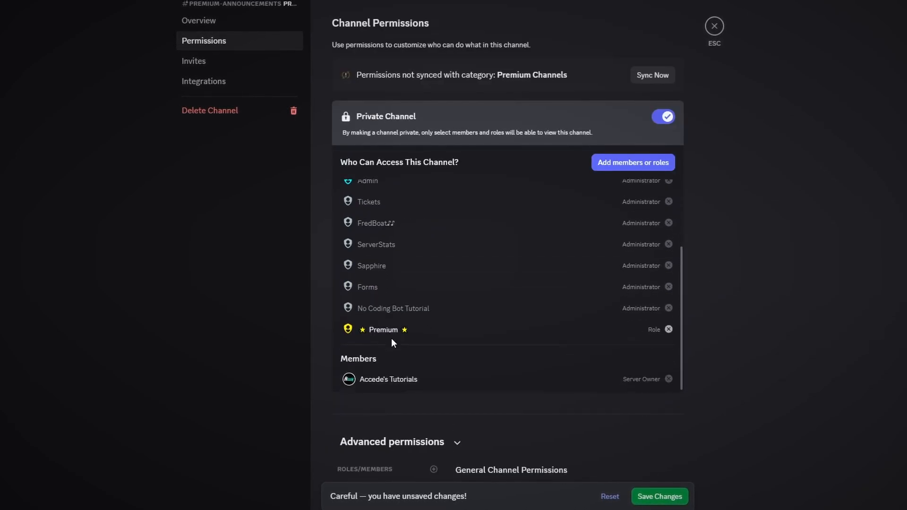
- Save the channel permission changes and close the channel settings
scroll(392, 340, "down", 5)
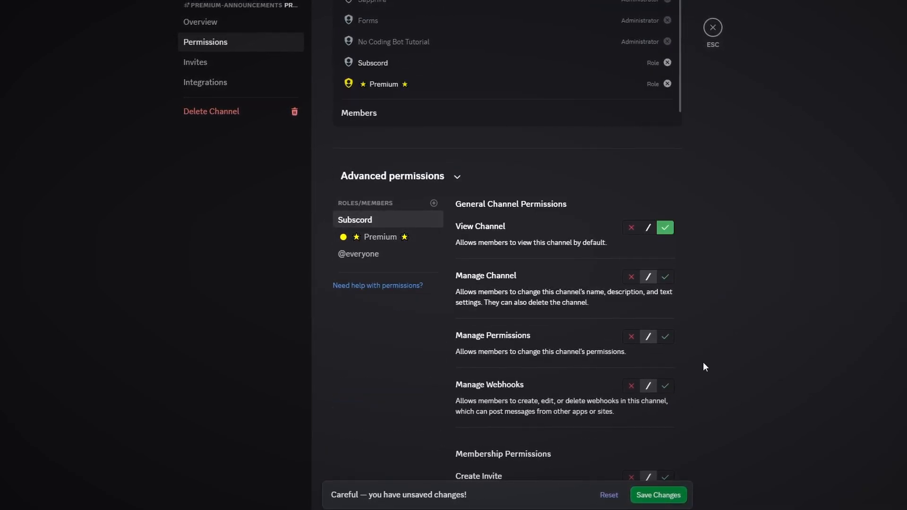
scroll(703, 367, "down", 18)
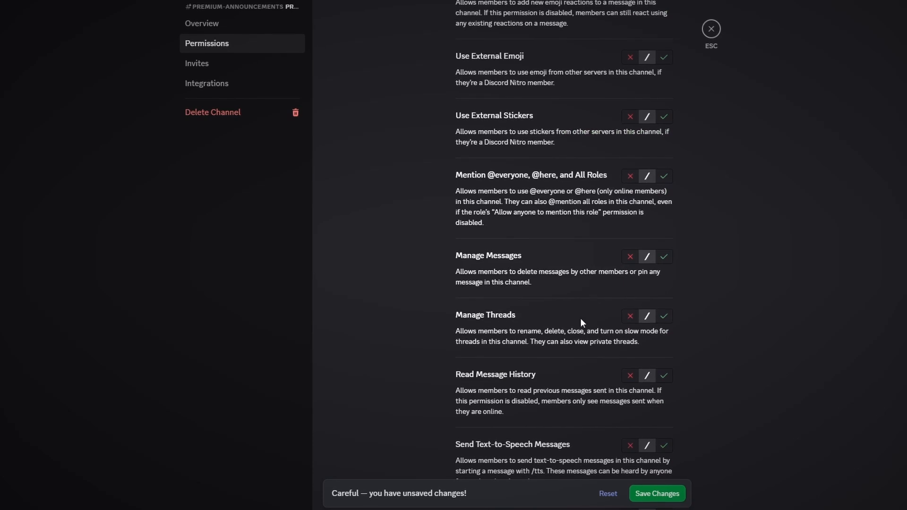
scroll(692, 388, "up", 17)
left_click(661, 492)
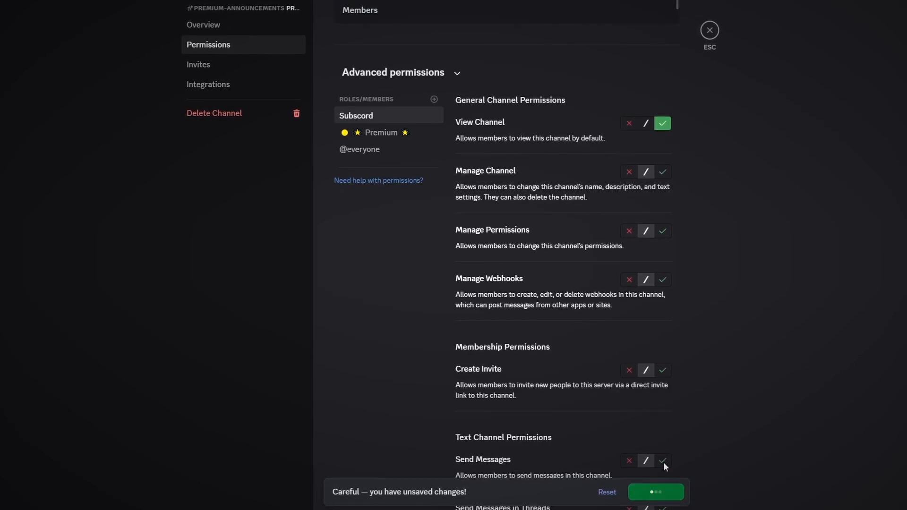
scroll(716, 225, "up", 7)
left_click(709, 32)
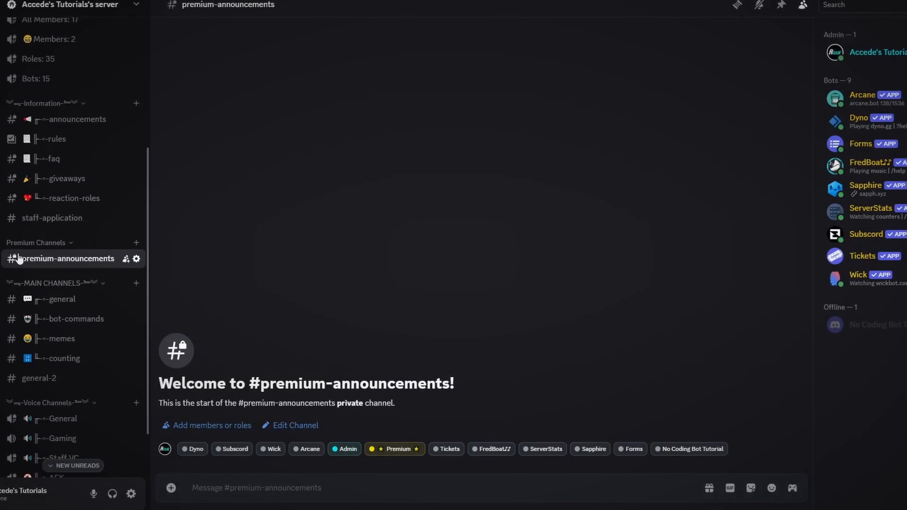
right_click(72, 243)
left_click(92, 376)
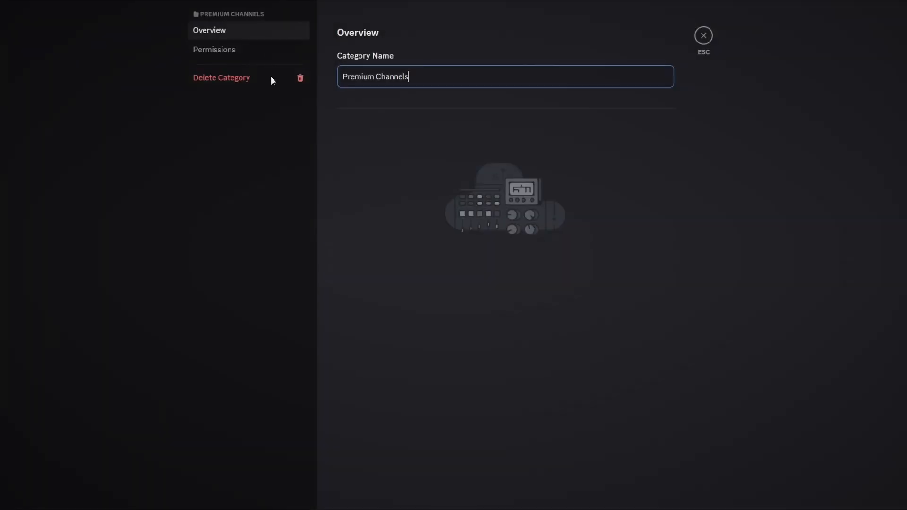
left_click(289, 53)
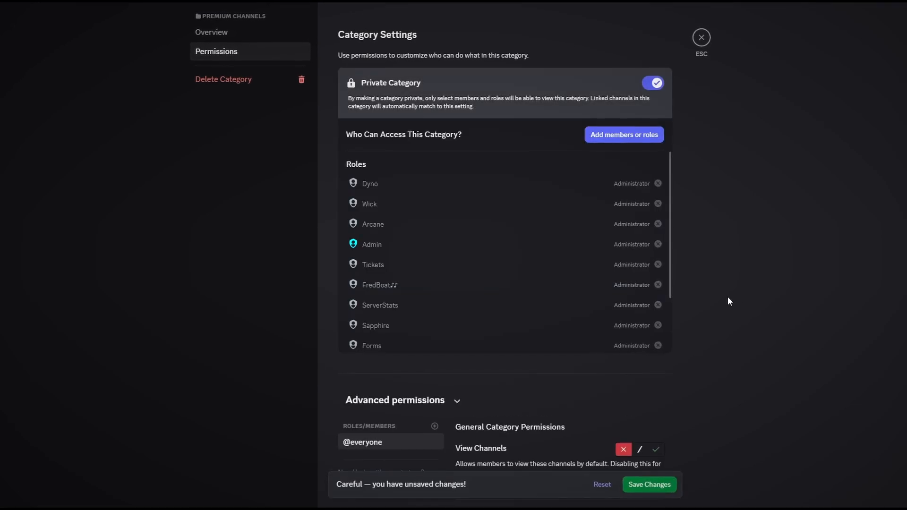
scroll(727, 297, "down", 12)
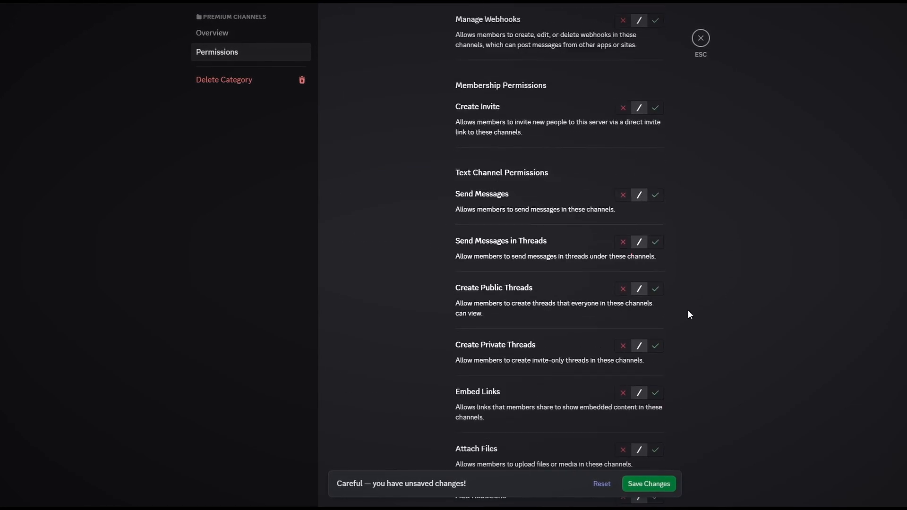
scroll(689, 313, "down", 9)
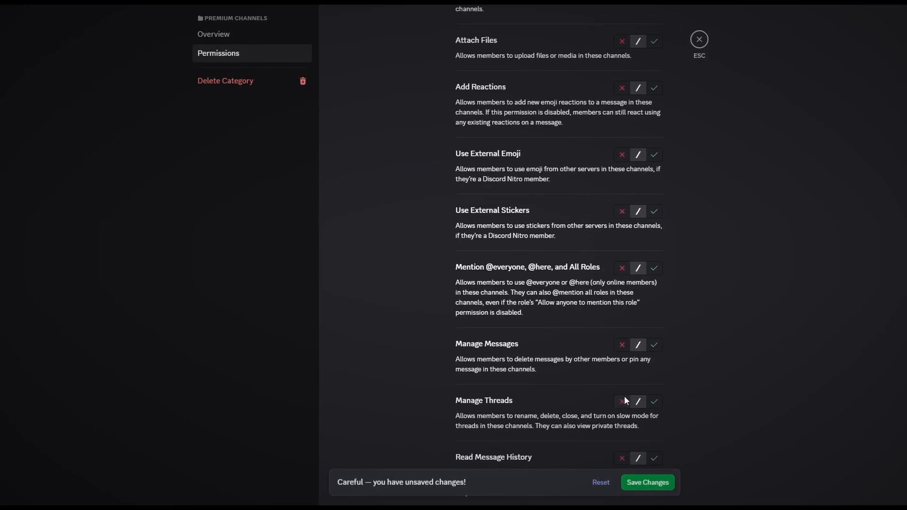
scroll(625, 396, "down", 2)
scroll(618, 365, "up", 2)
scroll(619, 364, "down", 3)
left_click(621, 307)
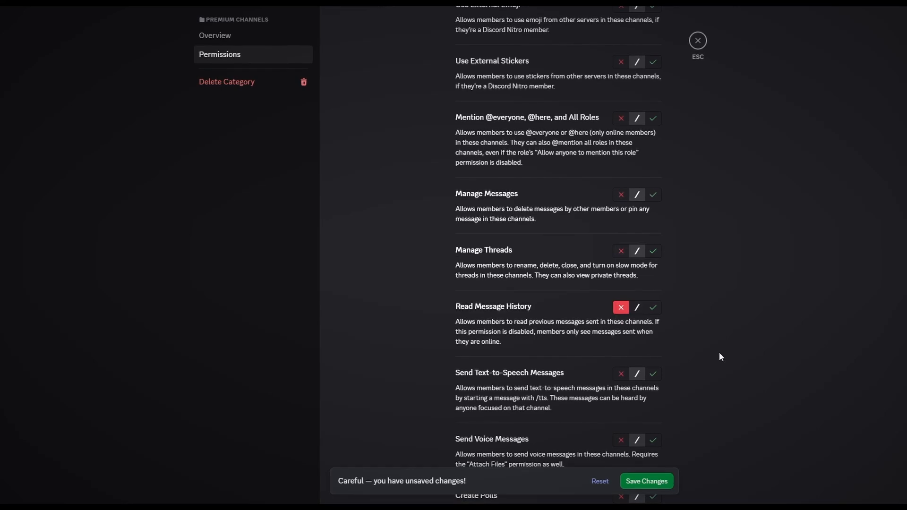
scroll(715, 350, "up", 20)
scroll(454, 336, "down", 6)
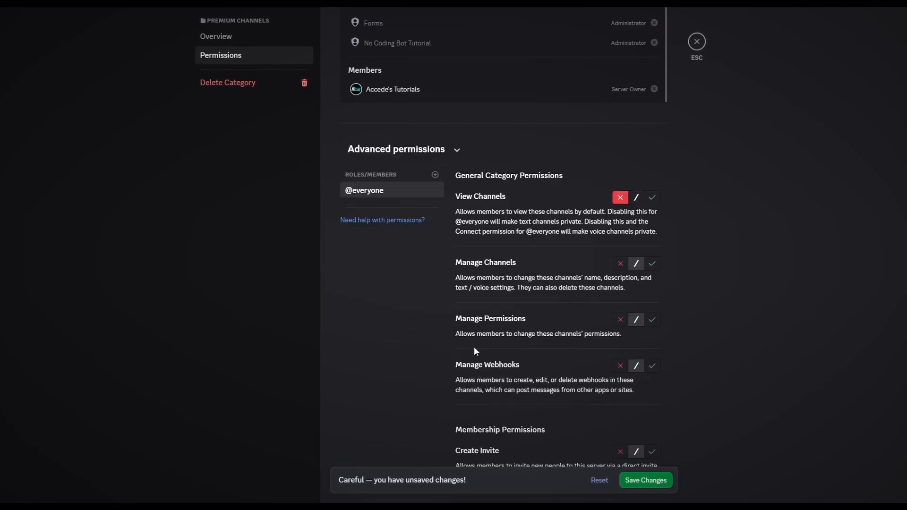
- Add the Subscord and Premium roles to the category's advanced permissions
left_click(436, 177)
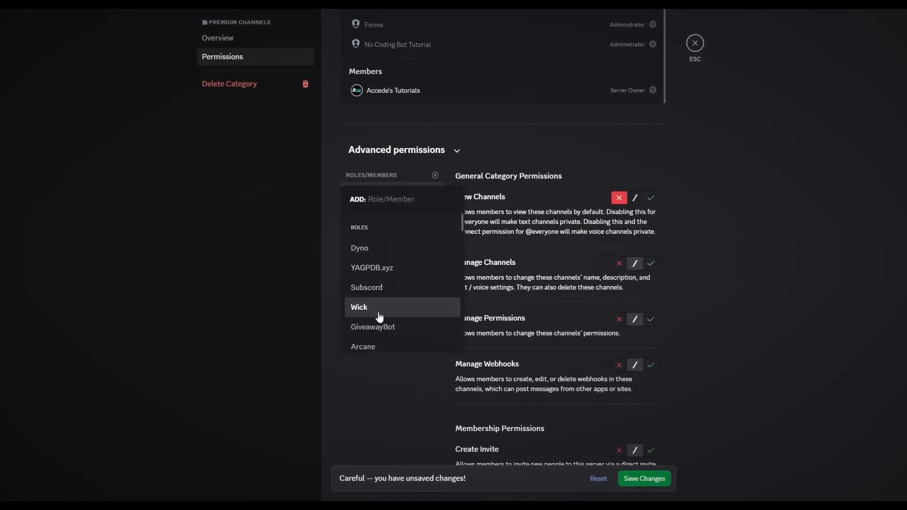
left_click(379, 289)
left_click(435, 176)
scroll(395, 283, "down", 5)
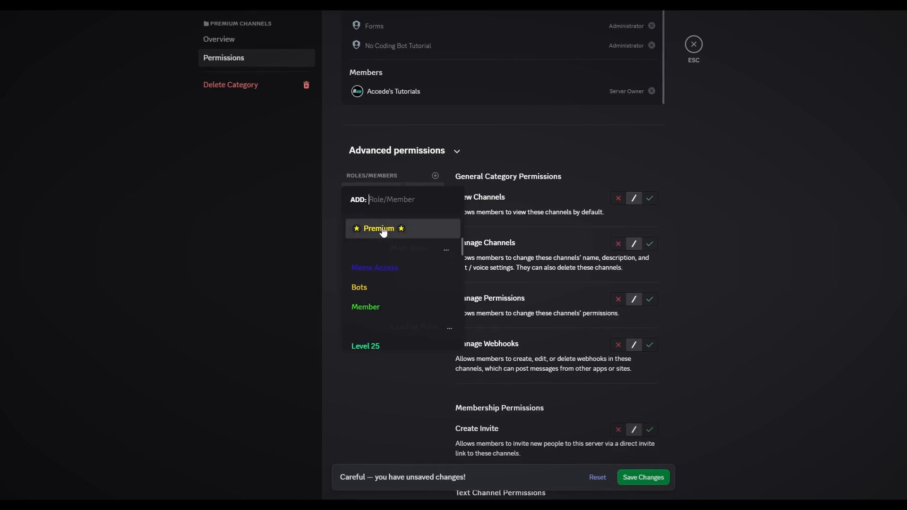
left_click(387, 229)
scroll(688, 316, "down", 15)
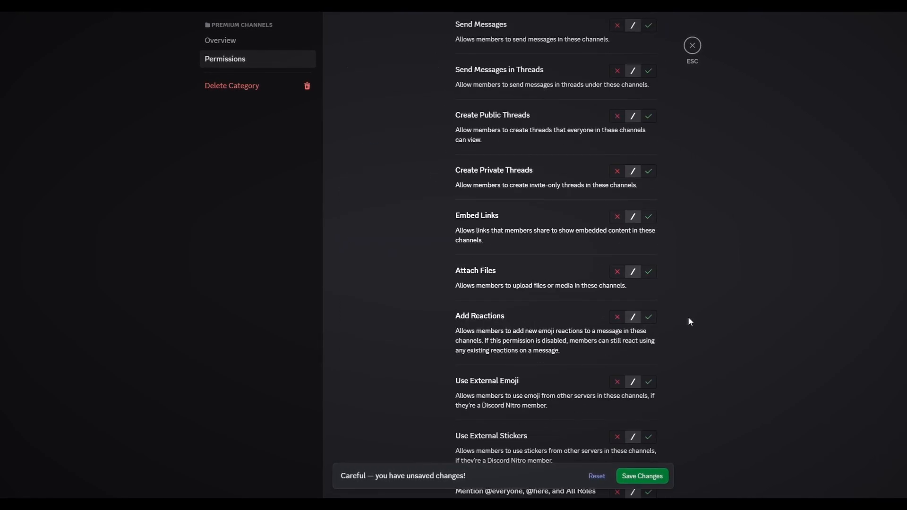
scroll(660, 334, "up", 15)
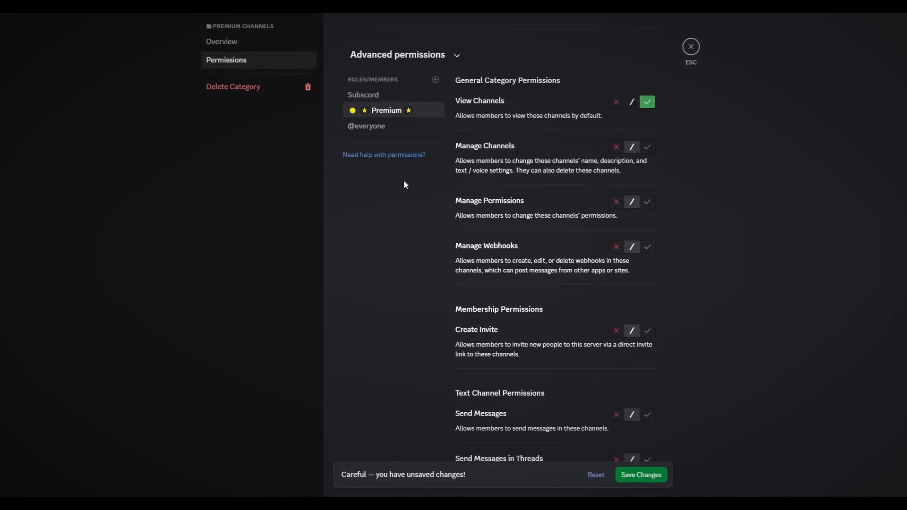
- Allow View Channels for the Subscord role on the category and close the category settings
left_click(372, 97)
left_click(647, 102)
scroll(673, 308, "down", 10)
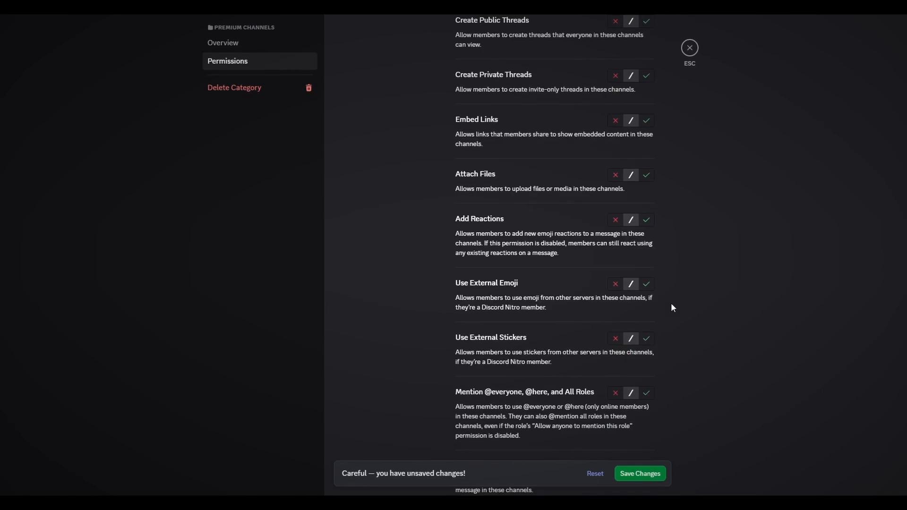
scroll(671, 366, "down", 3)
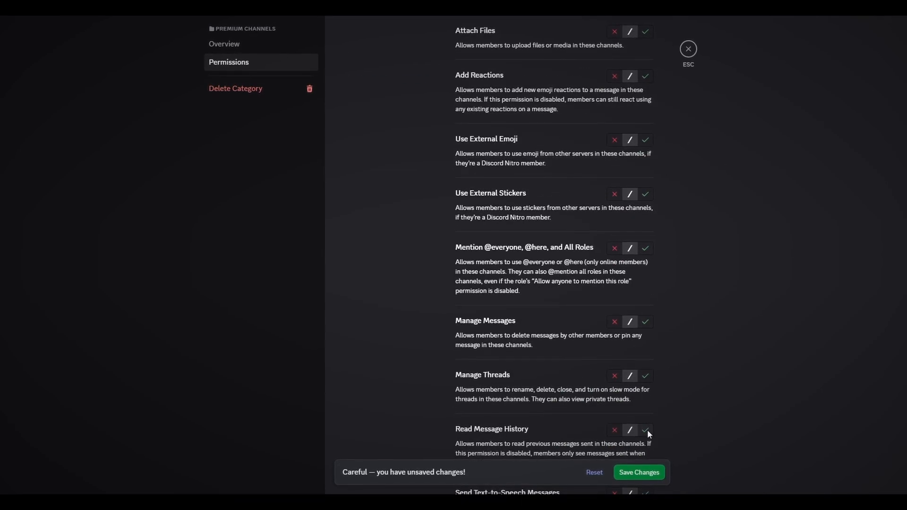
left_click(688, 49)
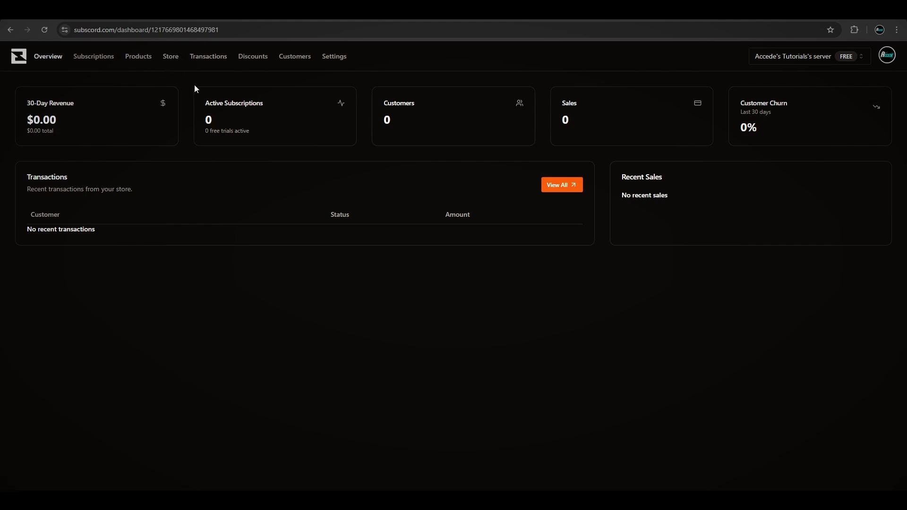
- In the Subscord dashboard, open Products and follow the prompt to configure a payment method
left_click(145, 65)
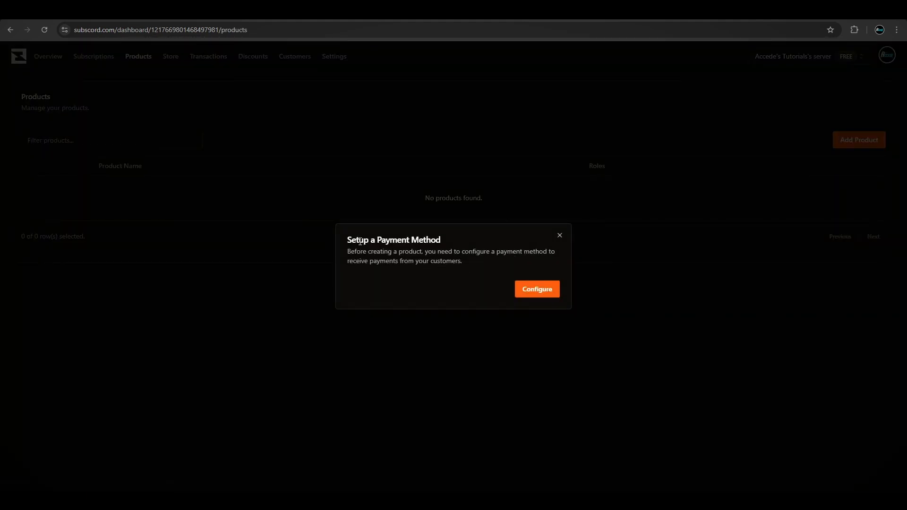
left_click_drag(389, 243, 455, 250)
left_click(437, 246)
left_click_drag(381, 253, 361, 262)
left_click(478, 261)
left_click(394, 262)
left_click_drag(468, 261, 350, 259)
left_click(489, 266)
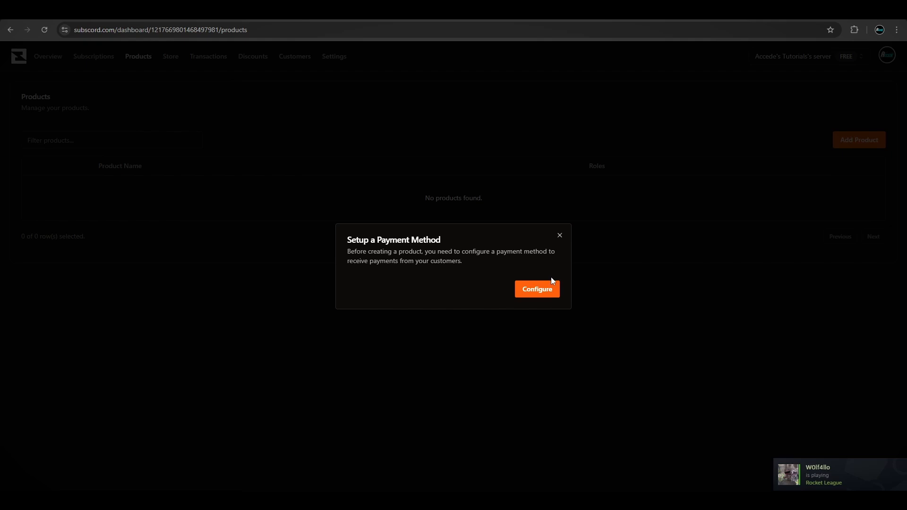
left_click(527, 289)
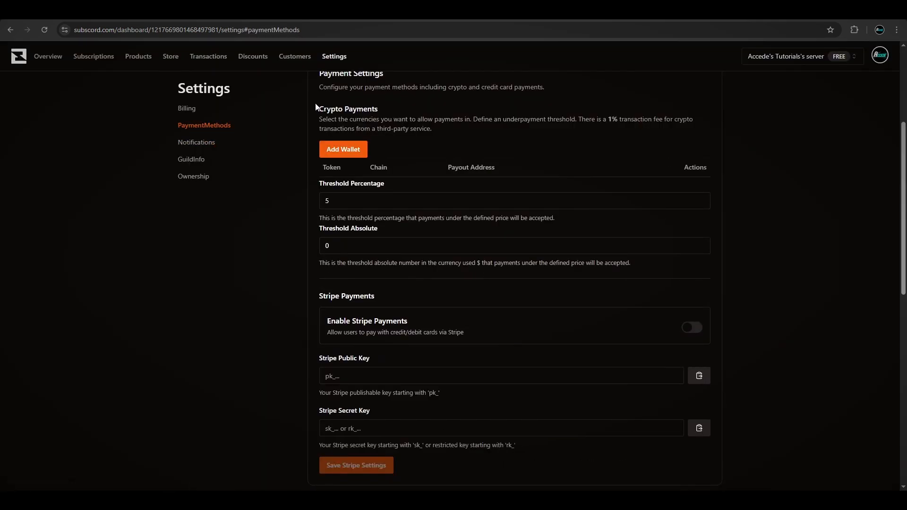
- Examine the crypto and Stripe payment settings on the payment methods page
left_click(412, 118)
left_click(387, 113)
scroll(268, 263, "up", 2)
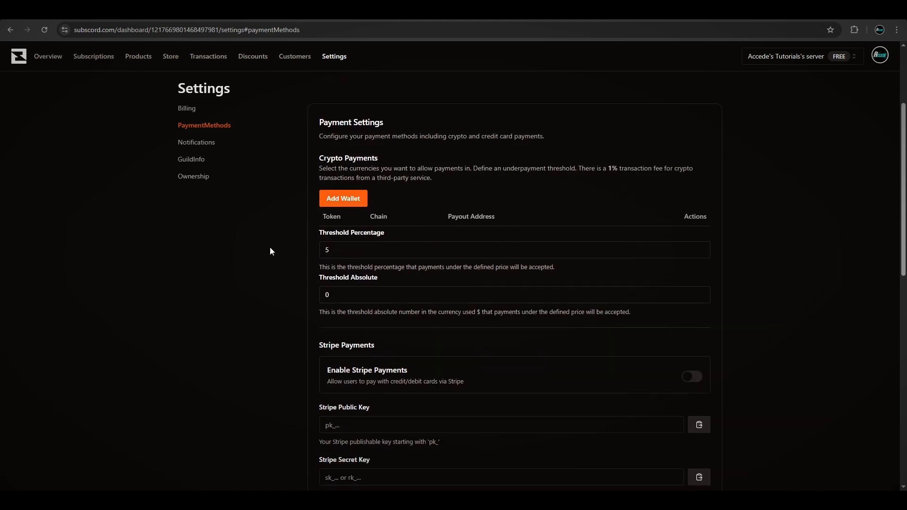
scroll(273, 289, "down", 1)
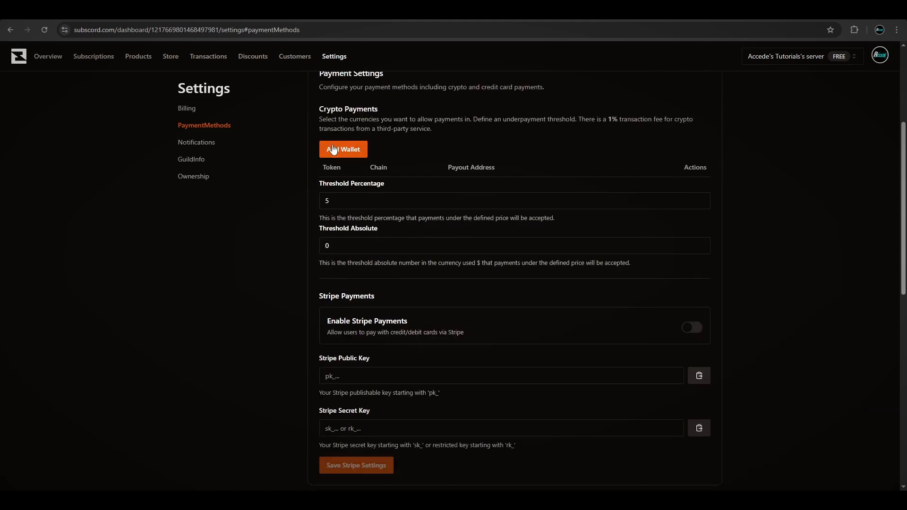
scroll(390, 260, "down", 1)
scroll(379, 265, "up", 1)
scroll(441, 415, "down", 3)
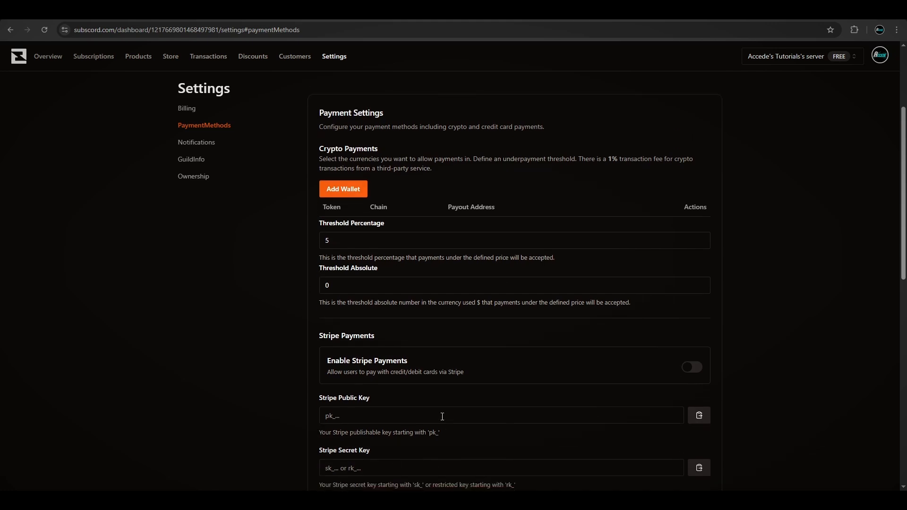
scroll(345, 281, "up", 2)
scroll(345, 281, "up", 2)
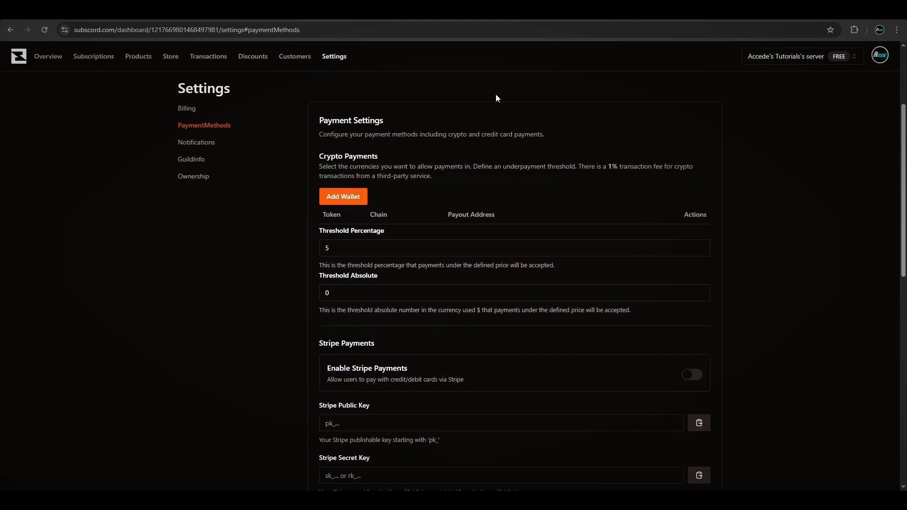
scroll(444, 142, "up", 1)
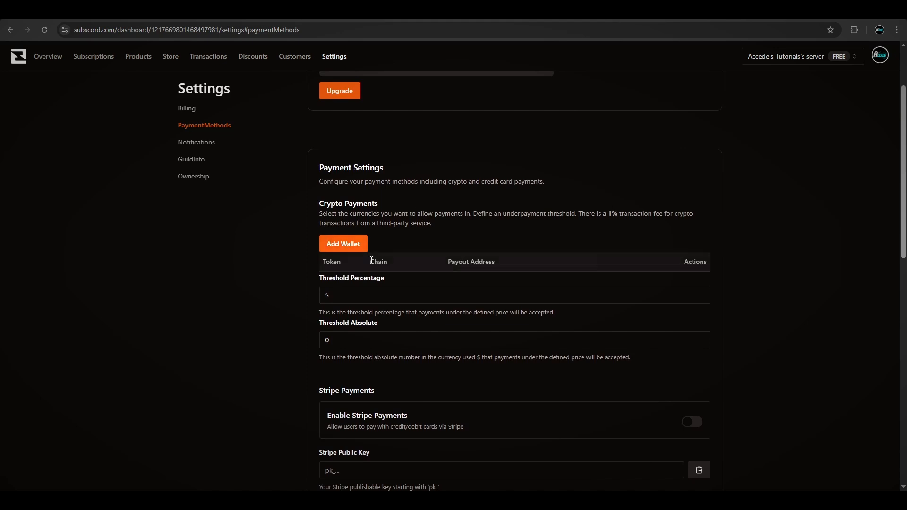
- Open the add-wallet dialog and browse the available crypto currencies, searching for BTC, LTC and ETH
left_click(343, 251)
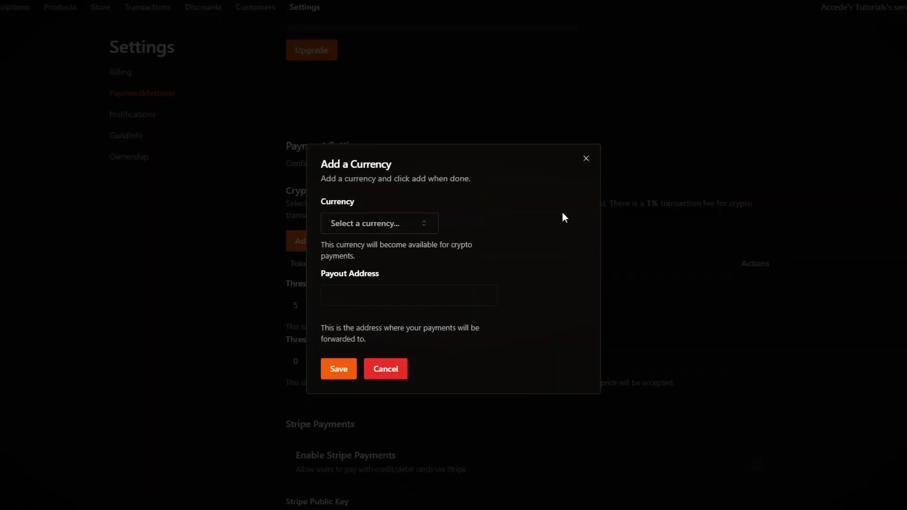
left_click(407, 230)
left_click(356, 244)
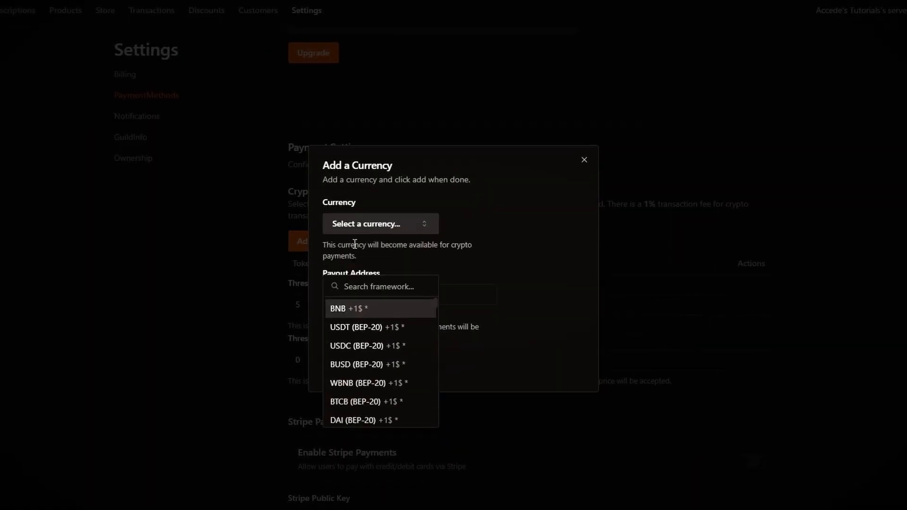
left_click(377, 227)
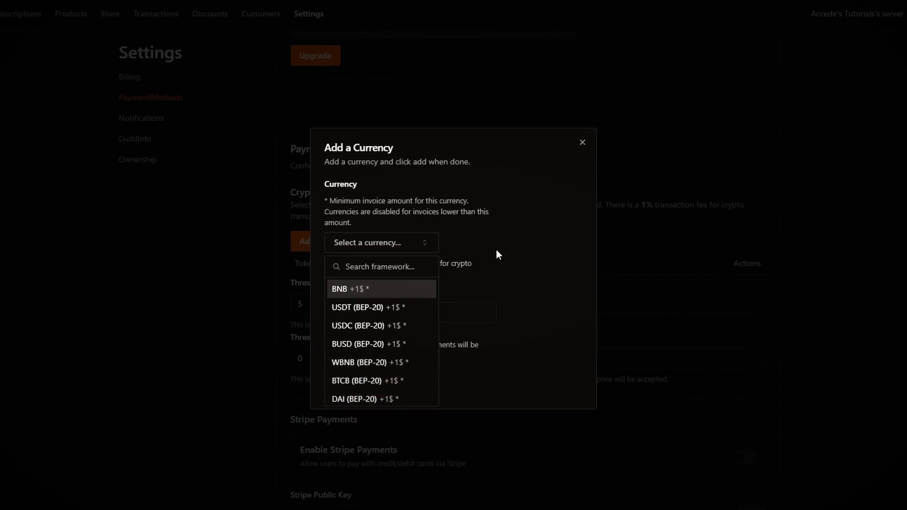
type("BTC")
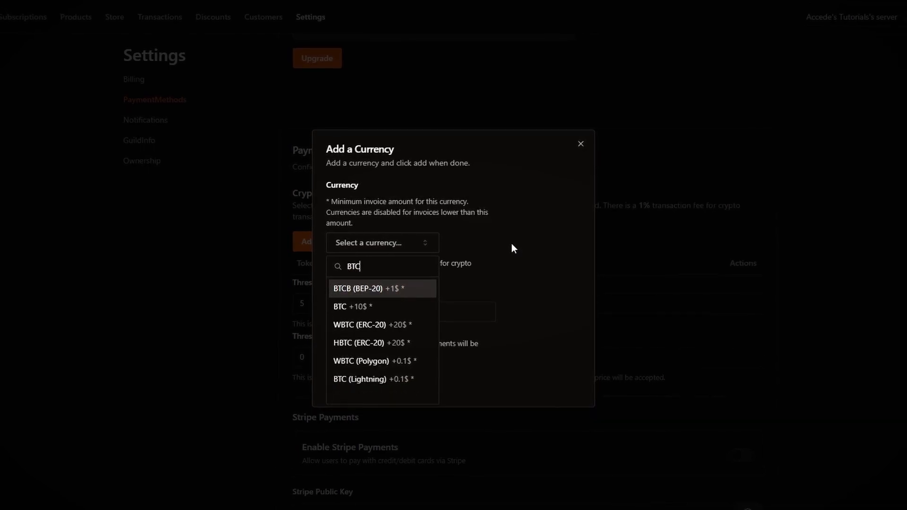
key("BackSpace")
key("BackSpace")
key("BackSpace")
type("LTC")
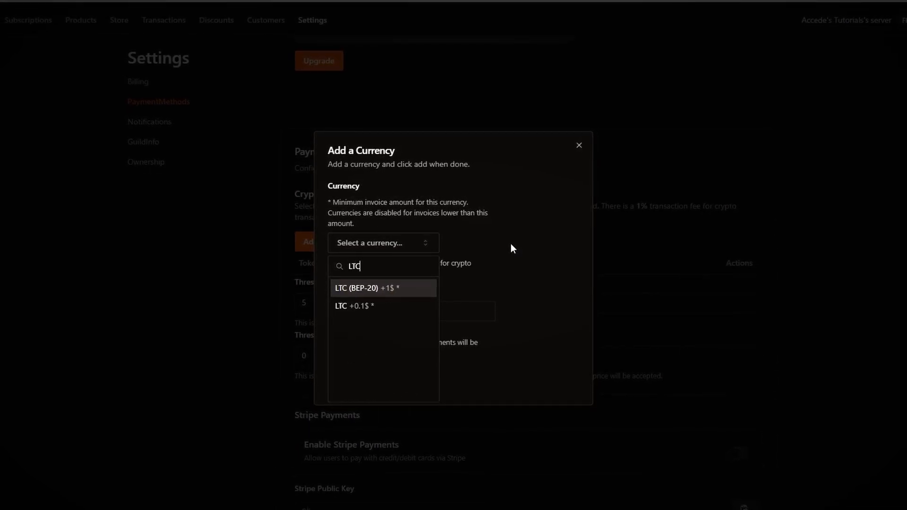
key("BackSpace")
key("BackSpace")
key("BackSpace")
type("ETH")
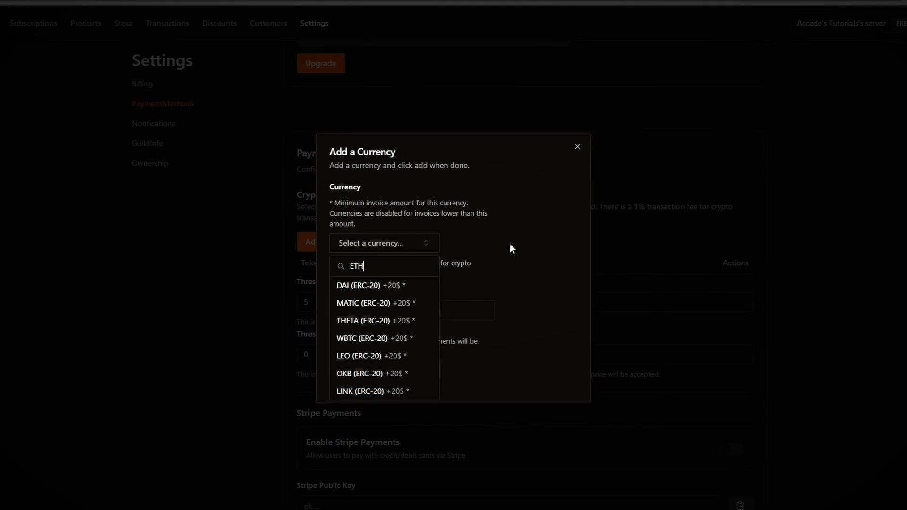
key("BackSpace")
key("BackSpace")
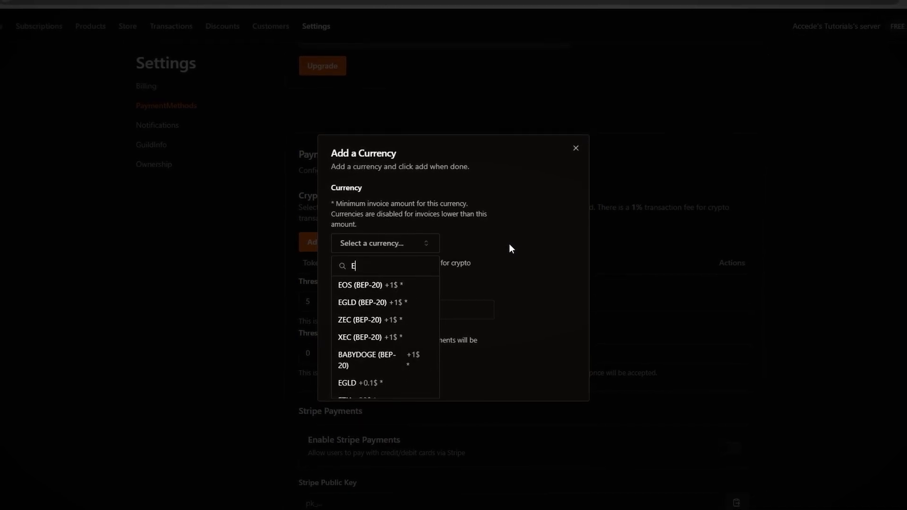
key("BackSpace")
scroll(370, 361, "up", 3)
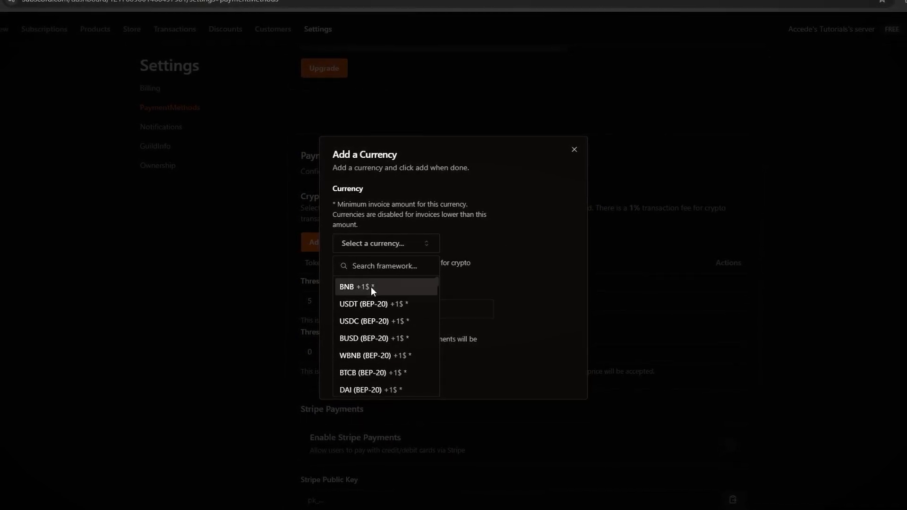
scroll(403, 285, "down", 10)
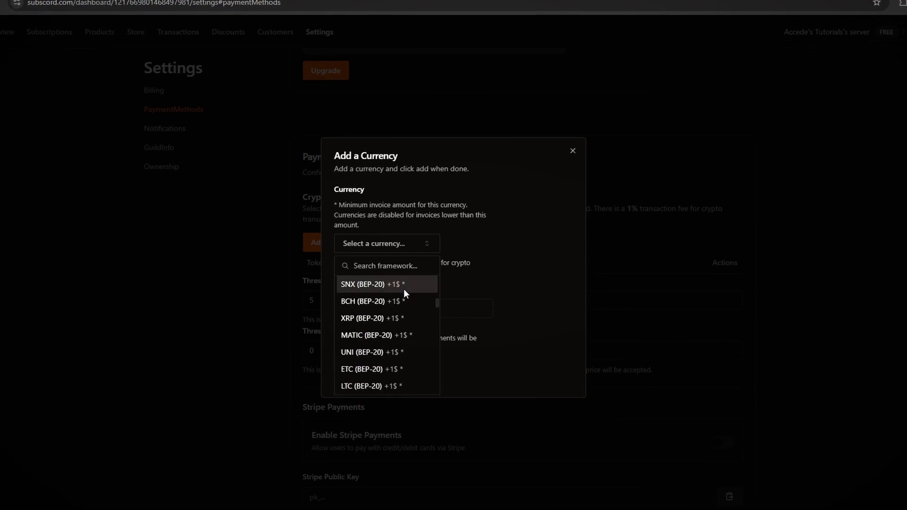
scroll(405, 290, "down", 5)
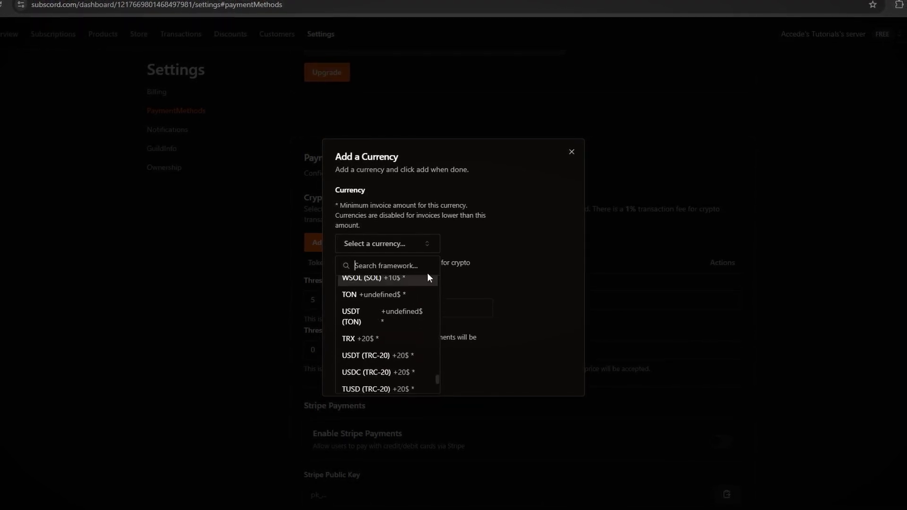
- Add an LTC wallet with its payout address to the crypto payment settings
left_click(480, 232)
left_click(388, 236)
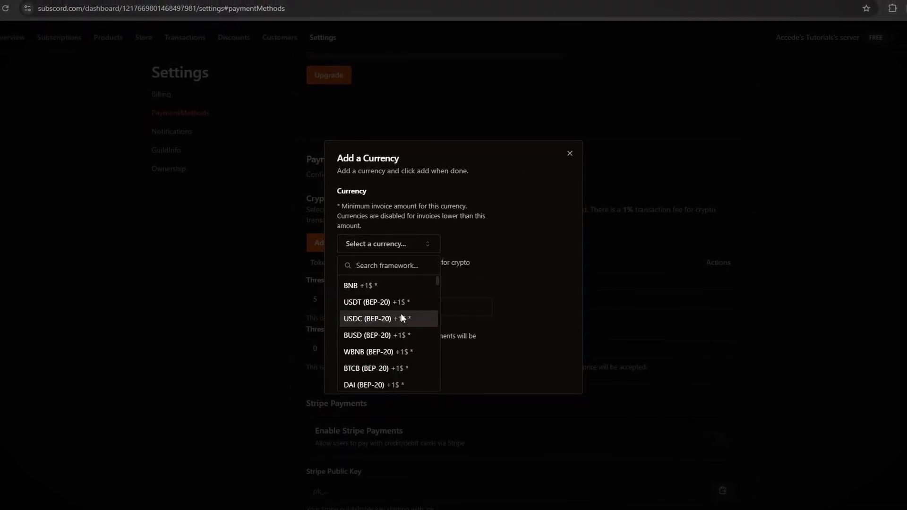
left_click(531, 234)
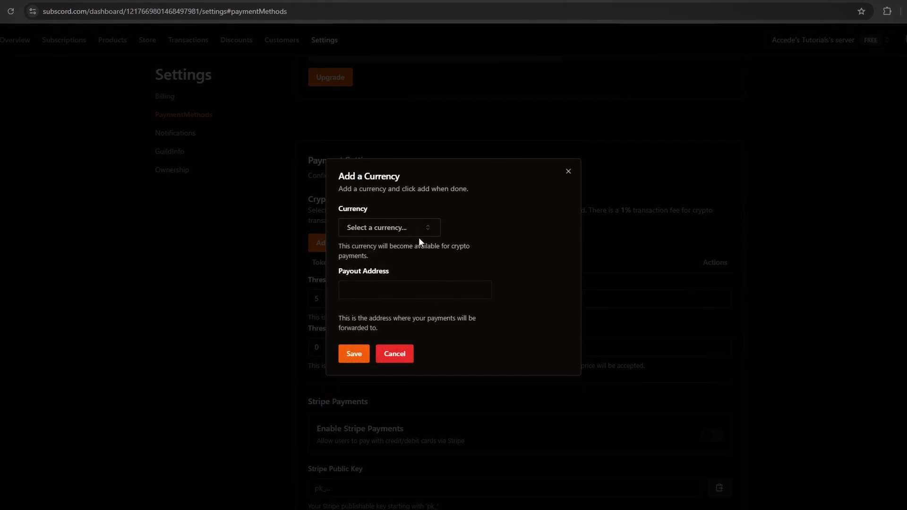
left_click(417, 235)
left_click(506, 231)
left_click(413, 233)
left_click(518, 234)
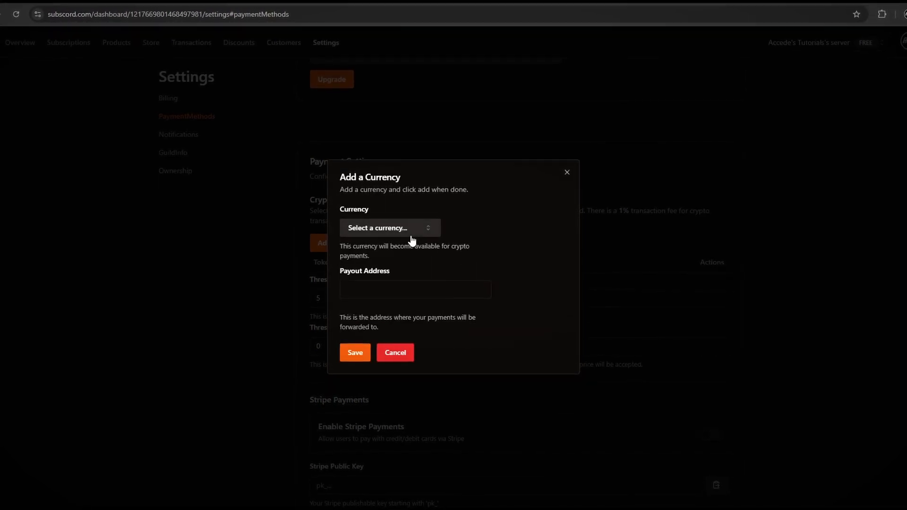
left_click(411, 235)
left_click(442, 236)
left_click(420, 232)
left_click(500, 236)
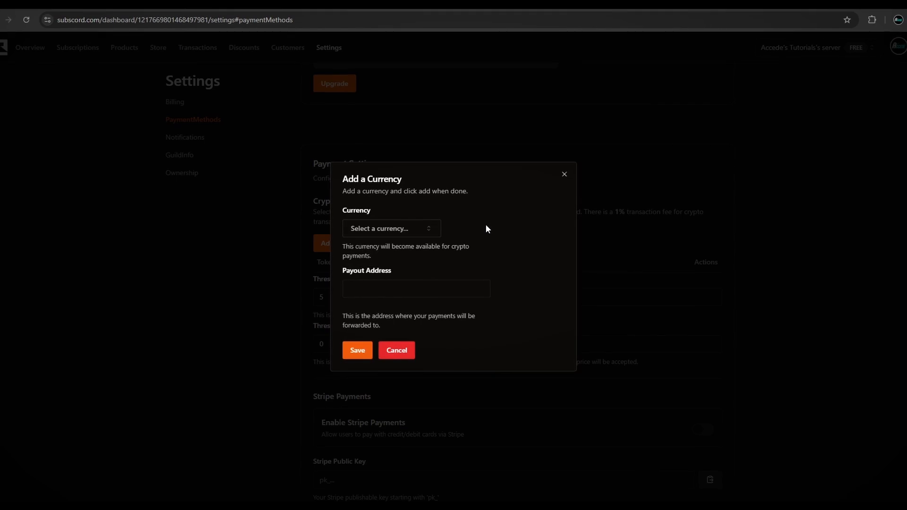
left_click(370, 230)
left_click(469, 279)
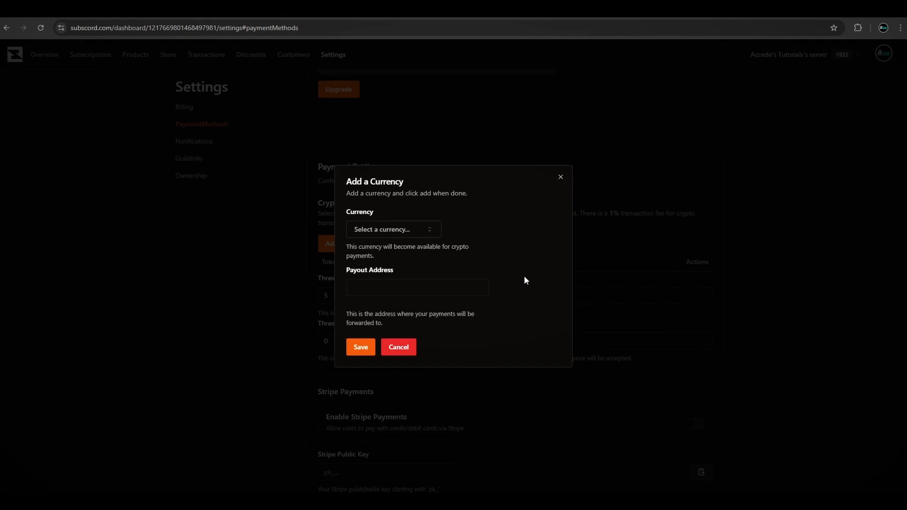
left_click(251, 257)
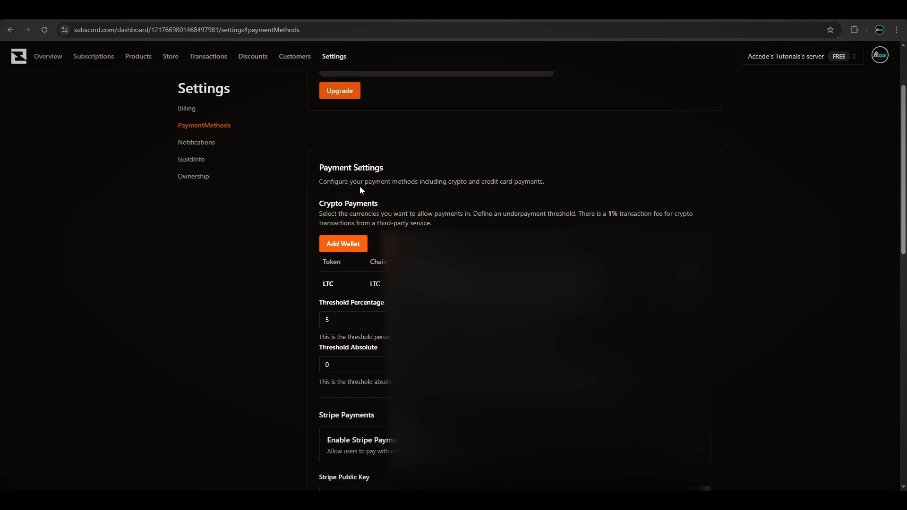
- Go to Products, dismiss the payment prompt and start a new product named Premium Membership
scroll(491, 174, "up", 2)
left_click(140, 58)
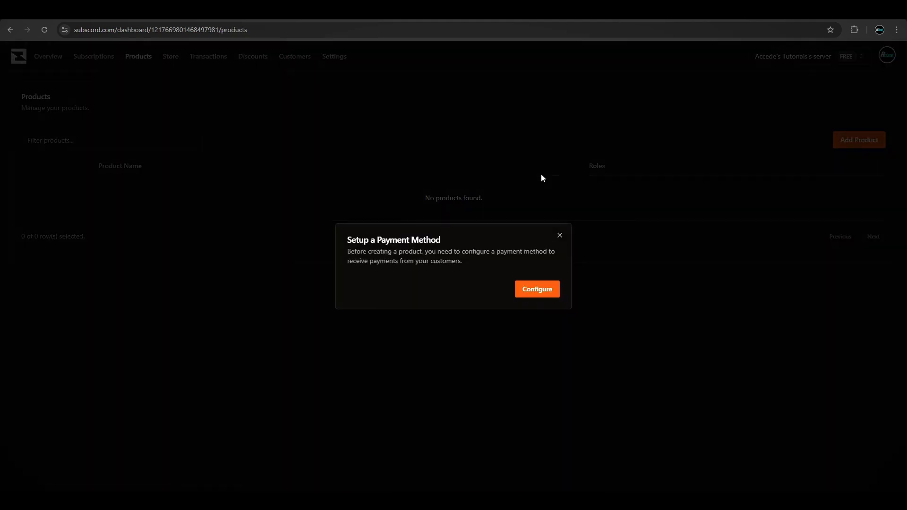
key("Escape")
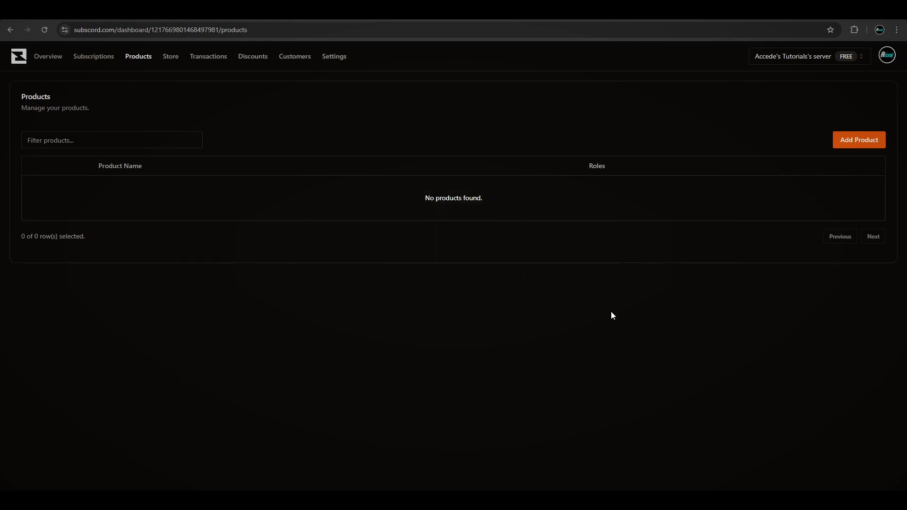
left_click(864, 143)
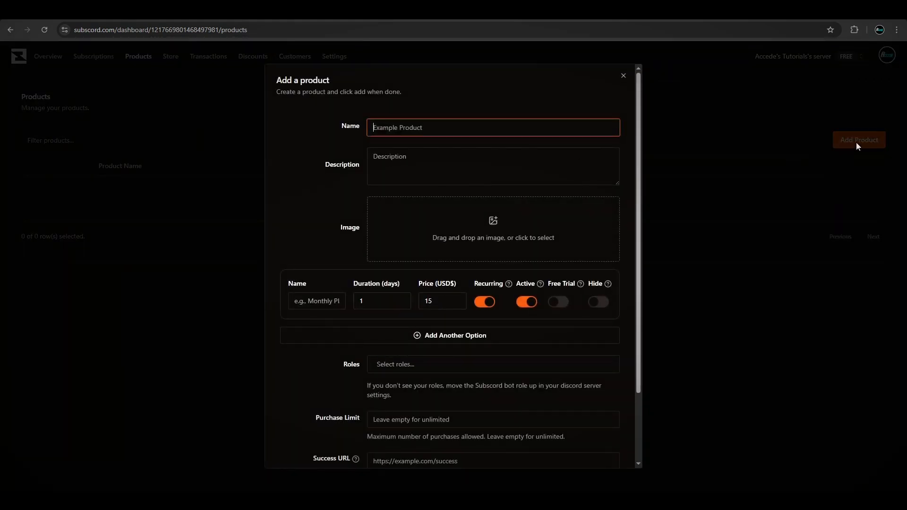
type("Premium Membership")
key("Tab")
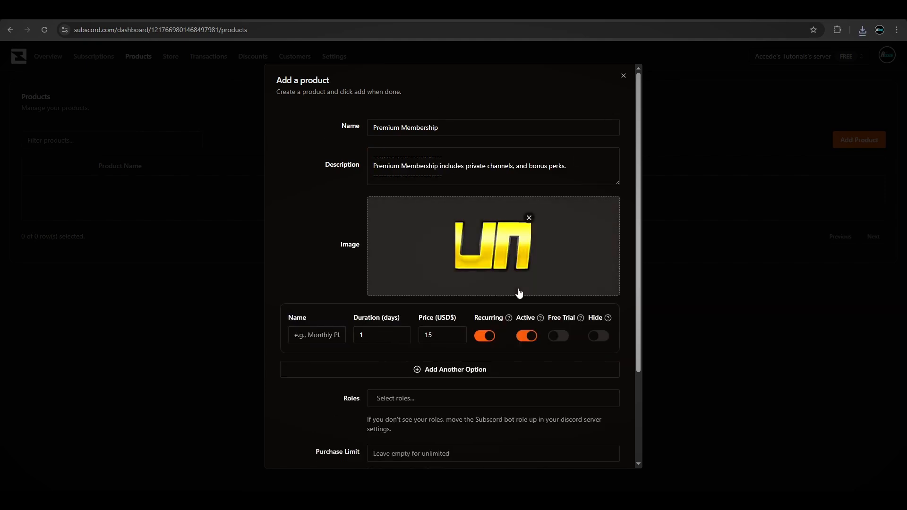
- Review the product's pricing option fields and the Recurring help text
scroll(518, 296, "down", 3)
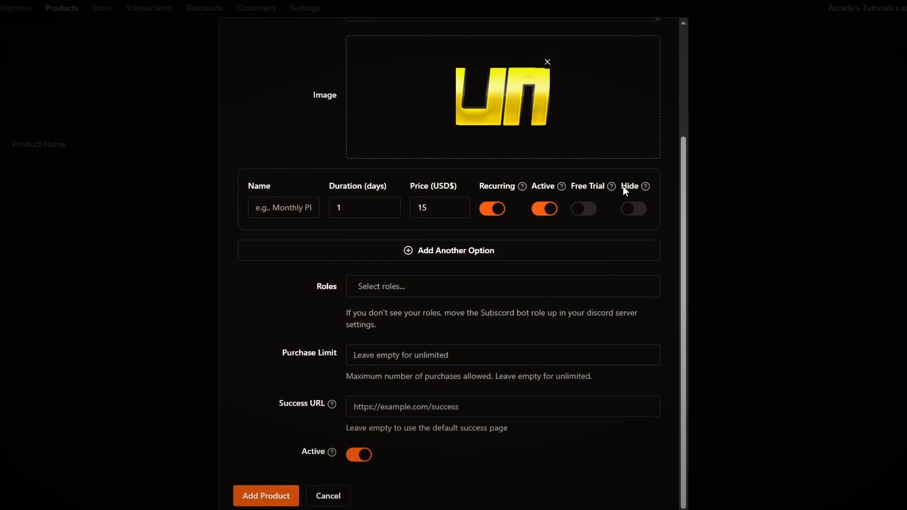
left_click(270, 210)
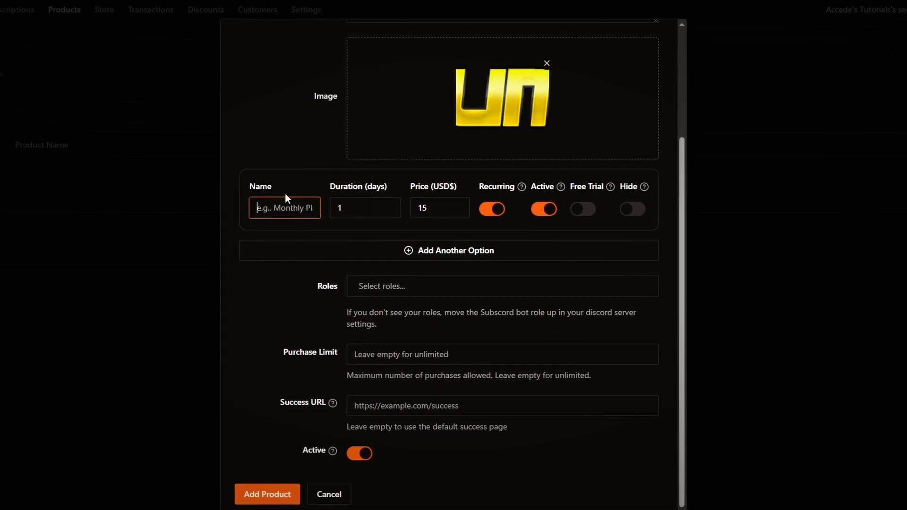
left_click(291, 153)
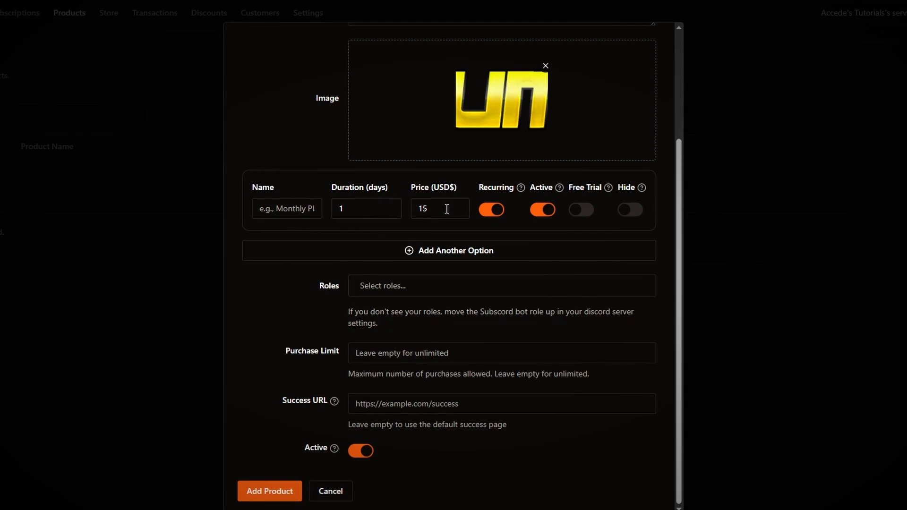
mouse_move(523, 188)
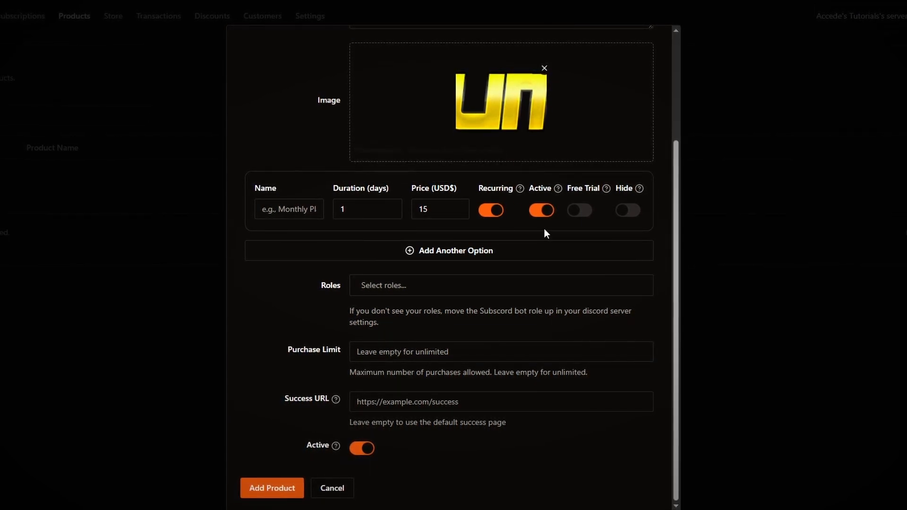
mouse_move(557, 191)
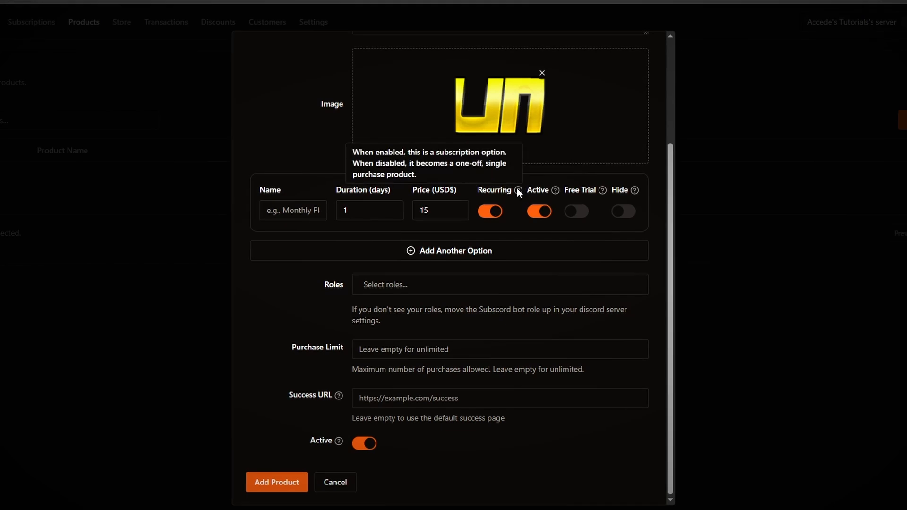
- Set the first pricing option to Monthly Plan lasting 30 days at a price of 10 USD
left_click(367, 208)
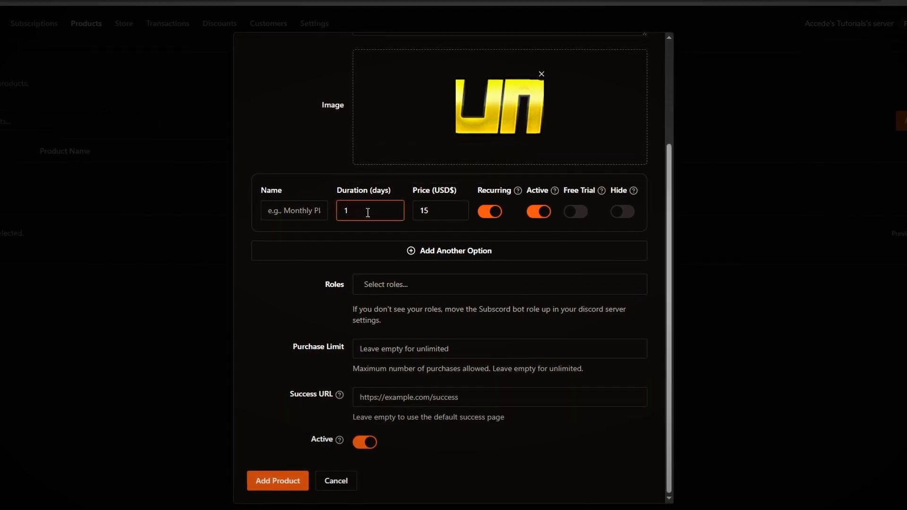
left_click_drag(368, 208, 326, 208)
type("30")
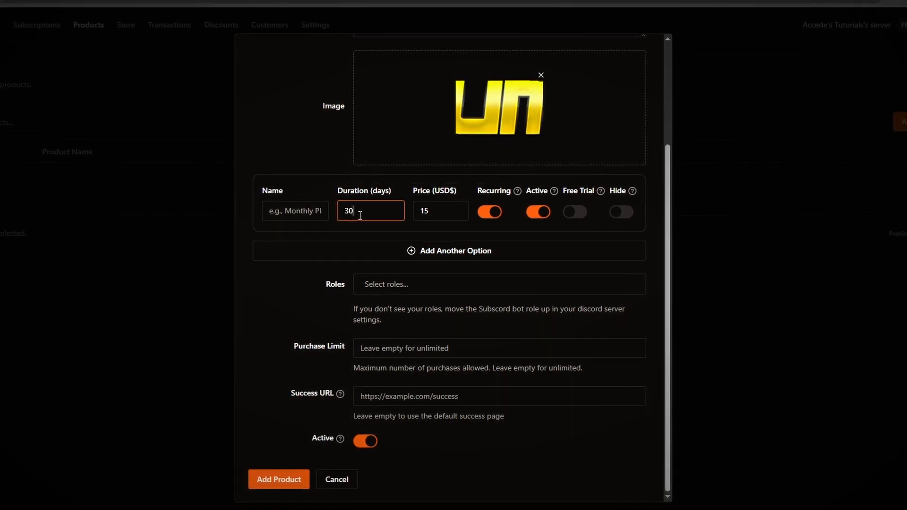
left_click(315, 215)
type("Monthly Plan")
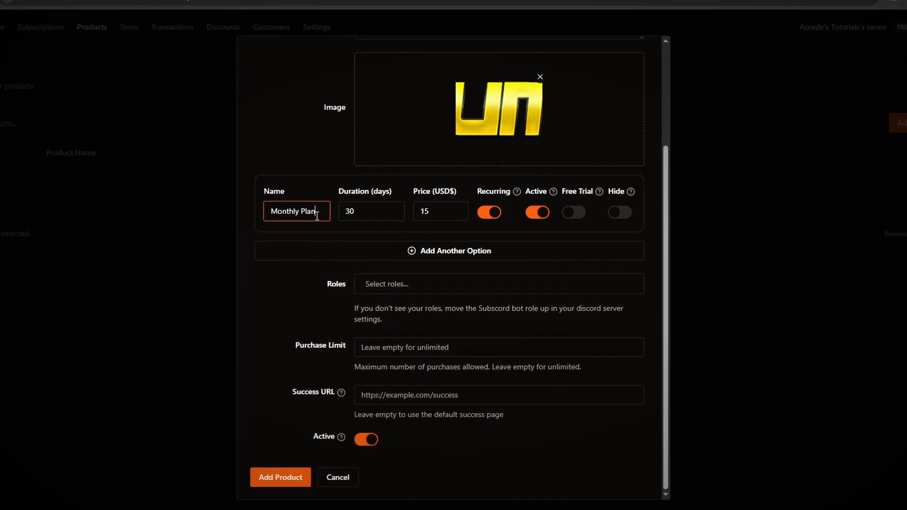
left_click(449, 216)
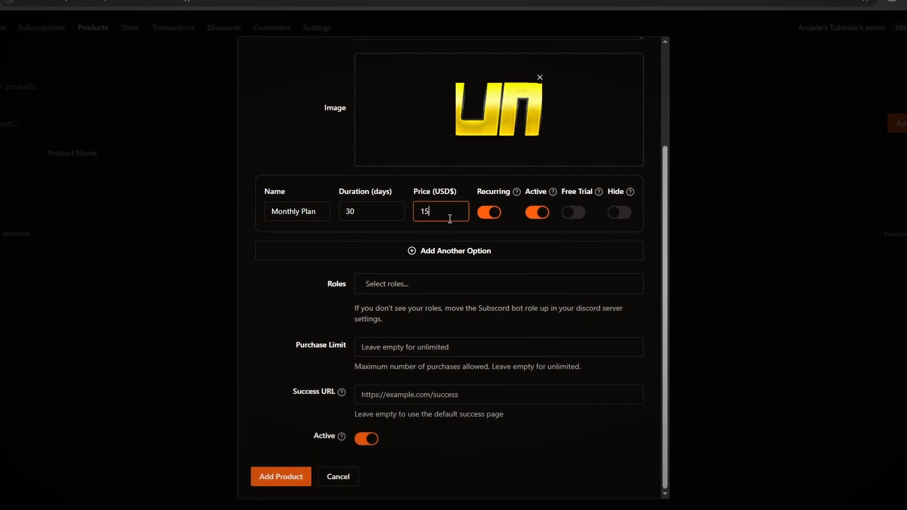
key("BackSpace")
type("0")
- Add a second pricing option to the product
left_click(327, 146)
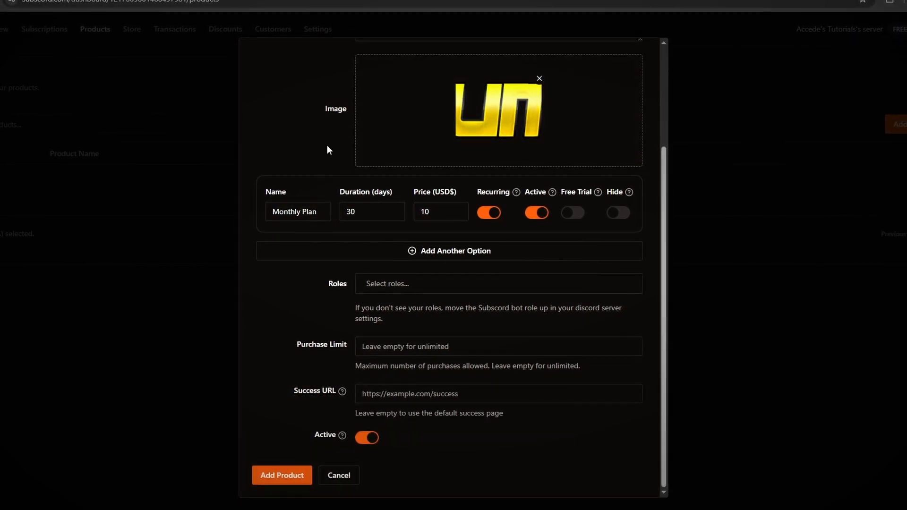
left_click_drag(477, 191, 492, 190)
left_click(500, 191)
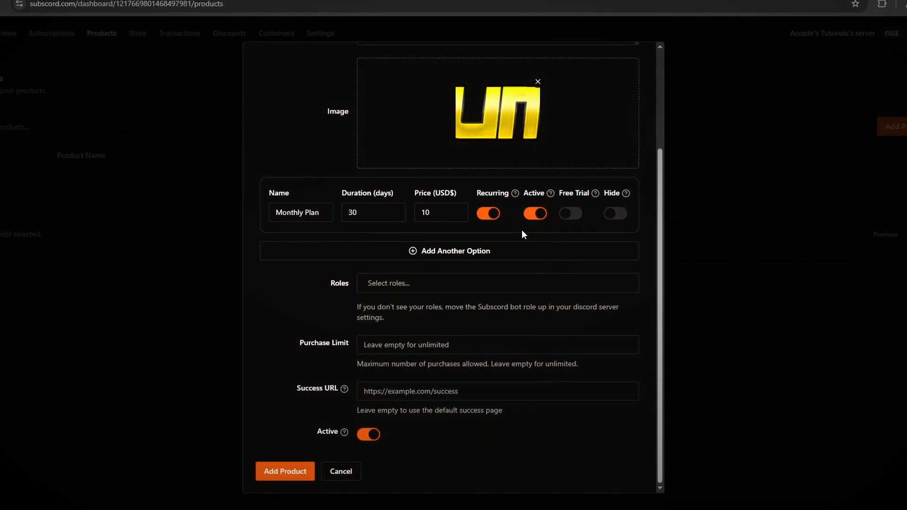
left_click(500, 250)
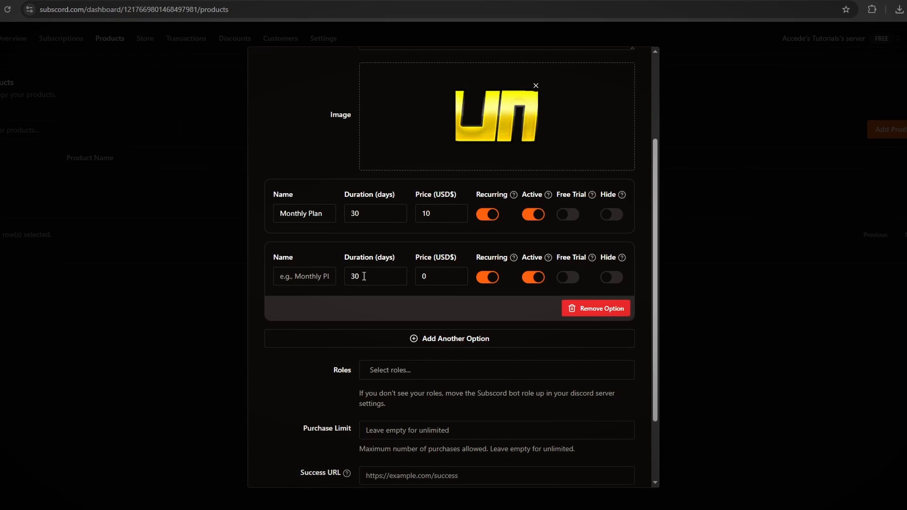
- Name the second option Yearly and set its duration to 365 days
type("Yearly")
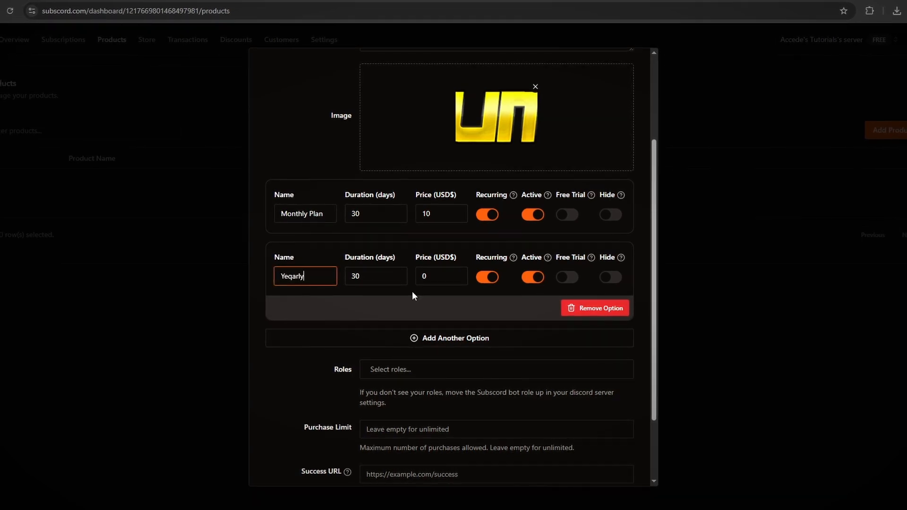
key("Tab")
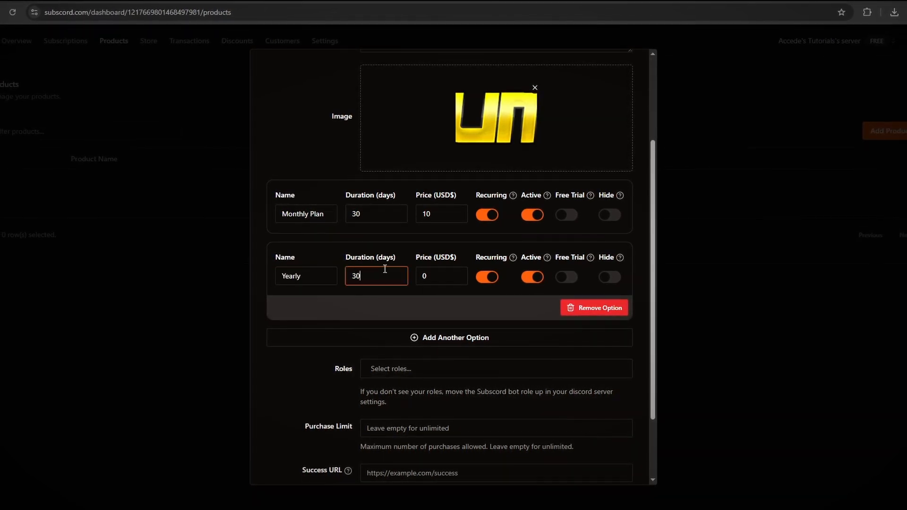
type("365")
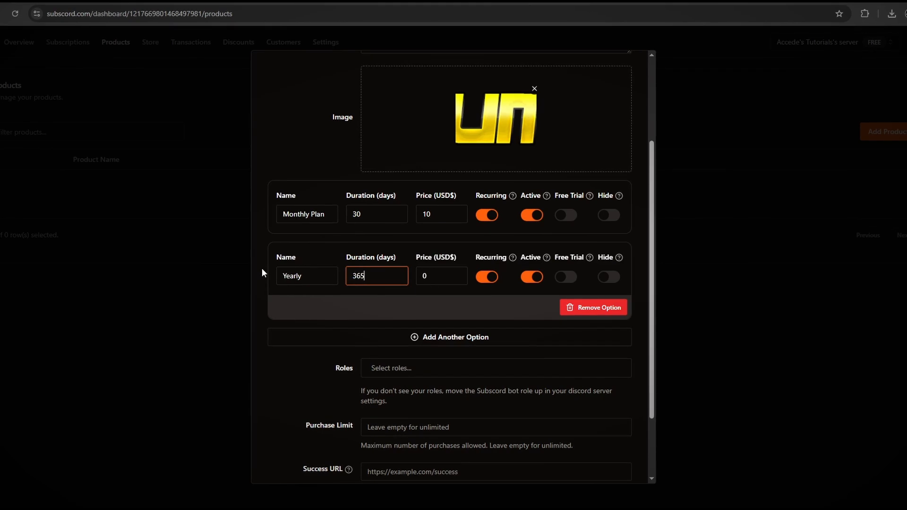
- Set the second option's price to 110 USD and rename it Yearly Plan
left_click(401, 234)
left_click(448, 277)
type("9.99")
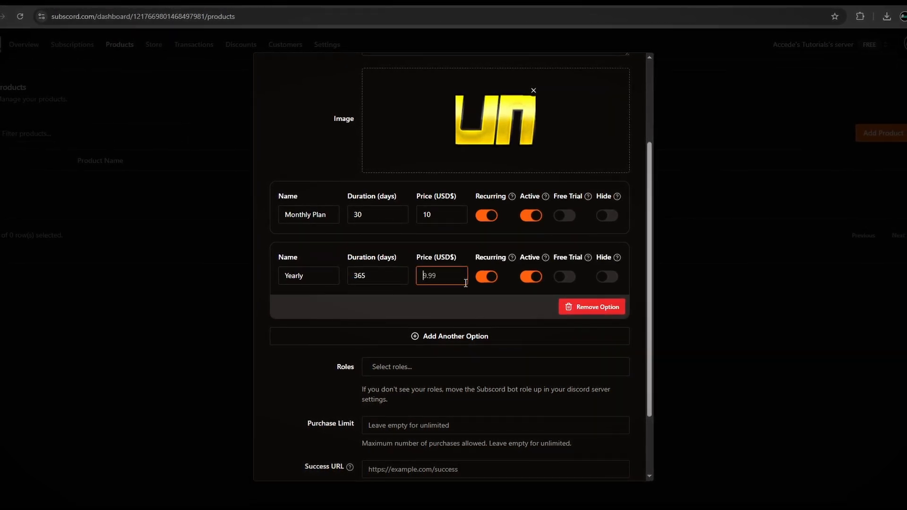
type("110")
left_click(447, 249)
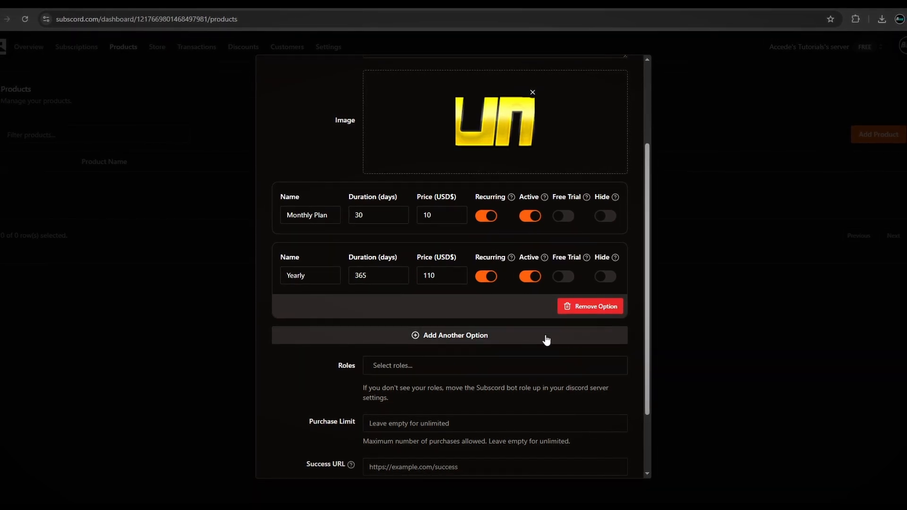
left_click(310, 276)
type("Plan")
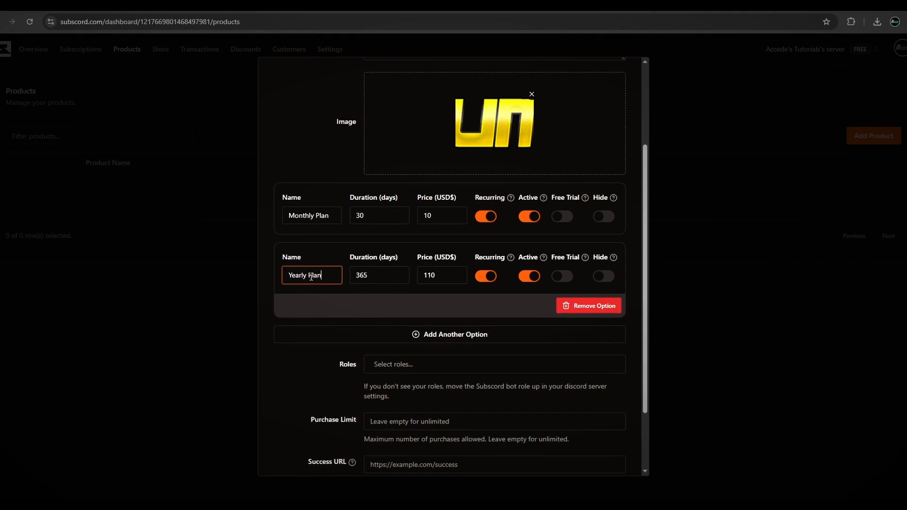
left_click(313, 251)
- Assign the Premium role to the product and set its purchase limit to 1
scroll(313, 252, "down", 2)
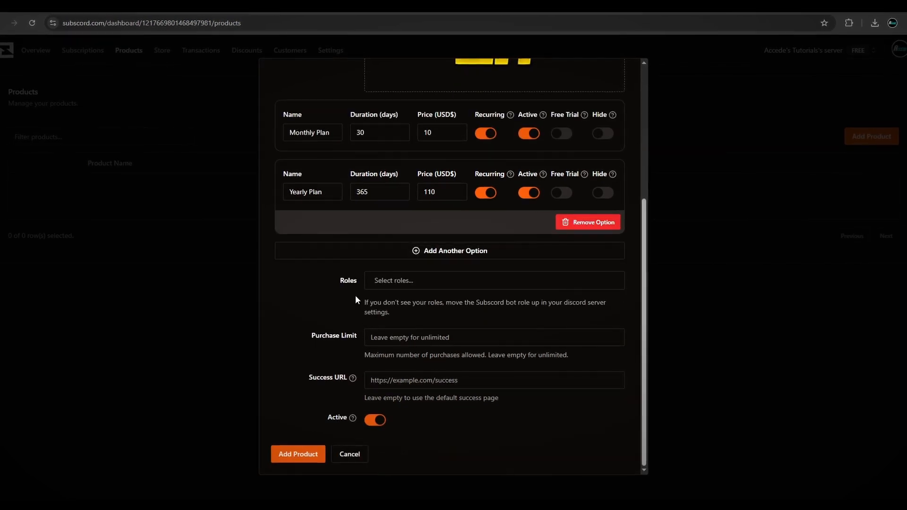
left_click(420, 283)
left_click(279, 310)
left_click(496, 283)
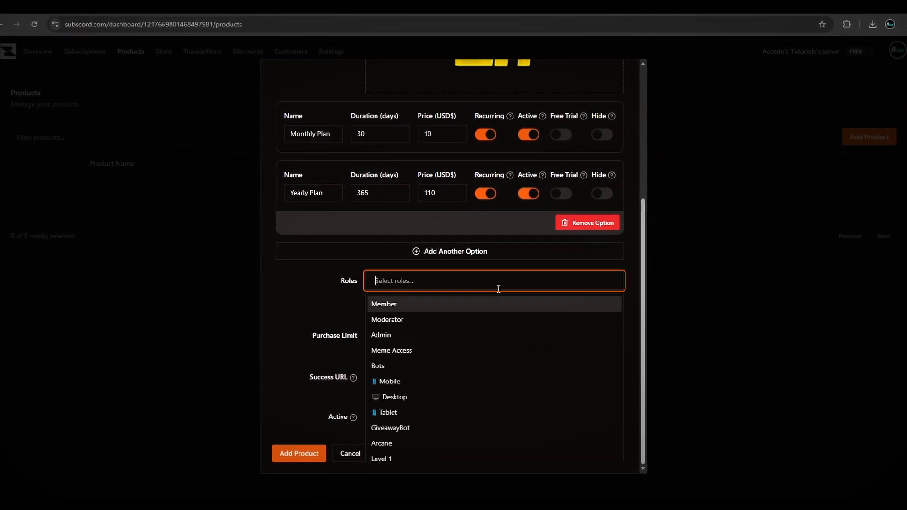
scroll(462, 345, "down", 4)
scroll(437, 381, "down", 4)
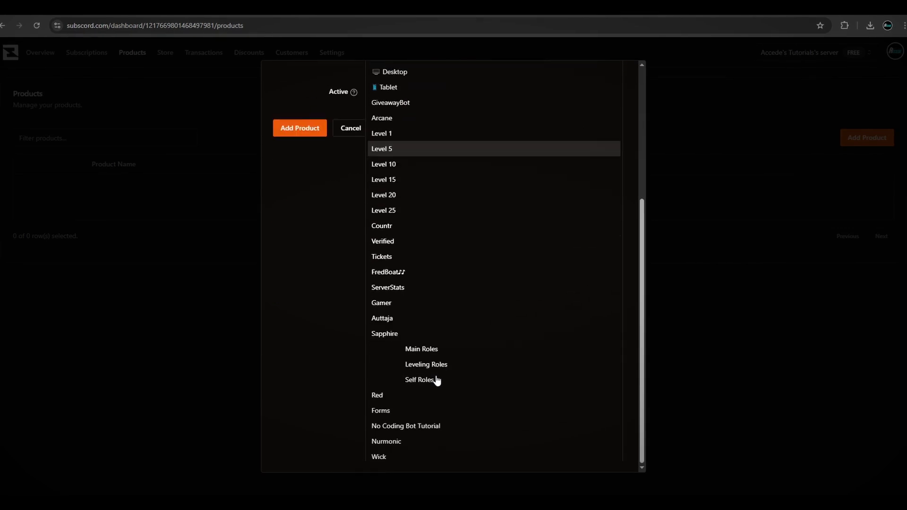
left_click(426, 449)
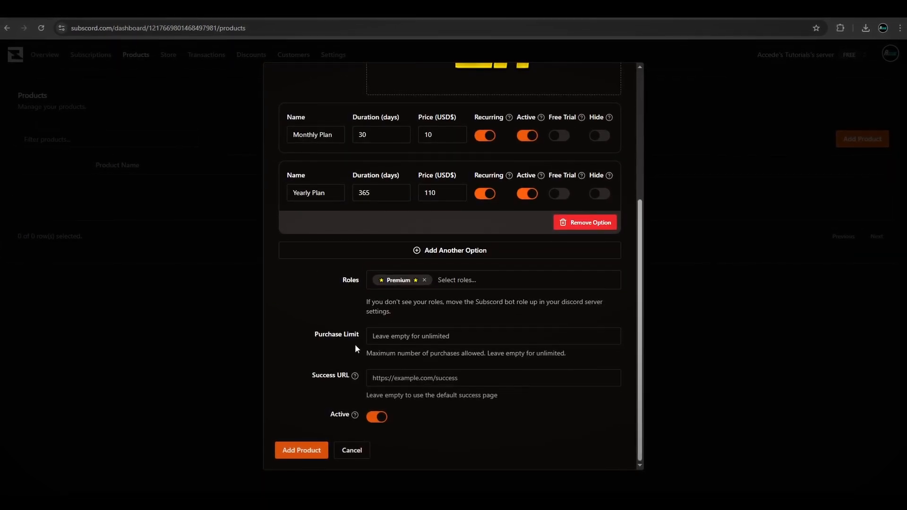
left_click(485, 339)
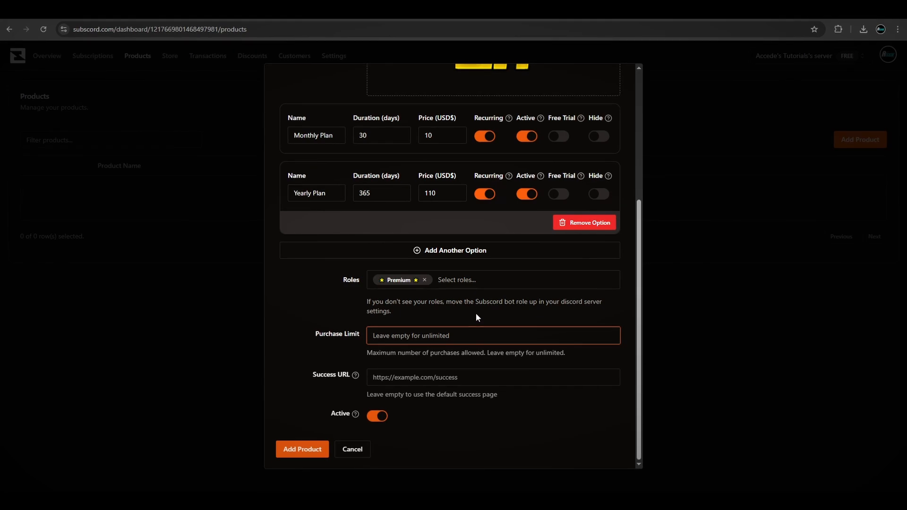
type("1")
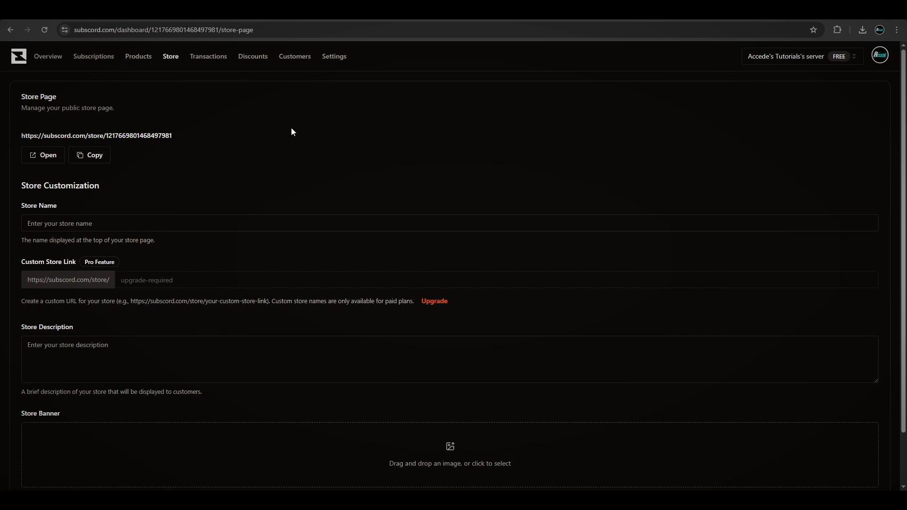
- Name the store Accede's Store in the store page customization
scroll(283, 125, "down", 1)
scroll(264, 123, "up", 1)
scroll(309, 184, "down", 1)
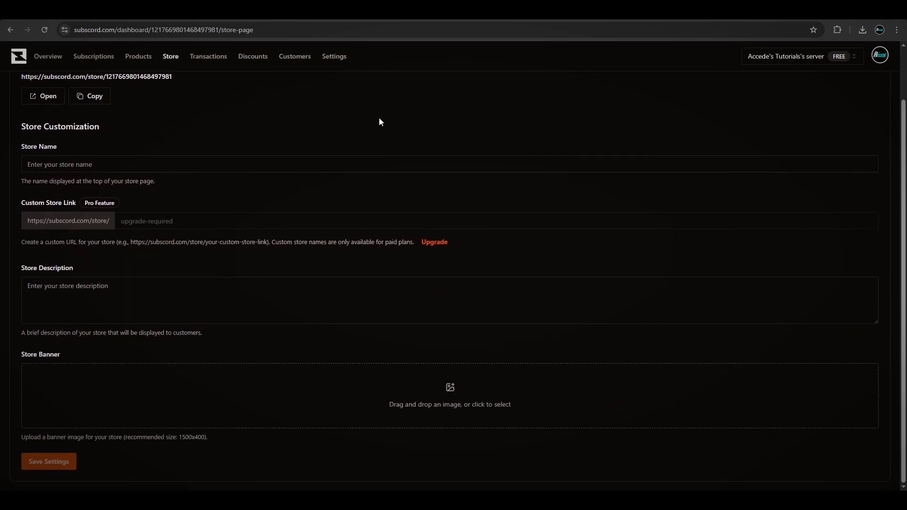
scroll(367, 121, "up", 1)
scroll(331, 141, "down", 1)
left_click(98, 166)
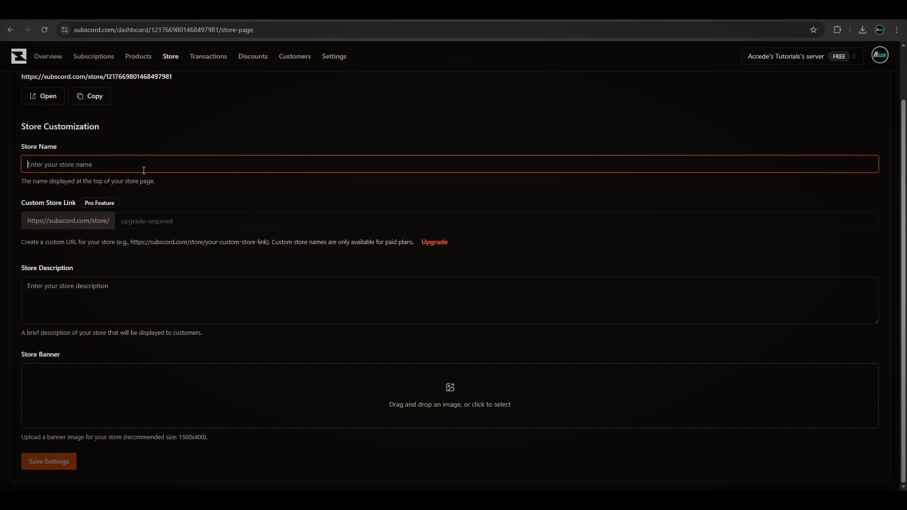
type("Accede's Store")
left_click(211, 147)
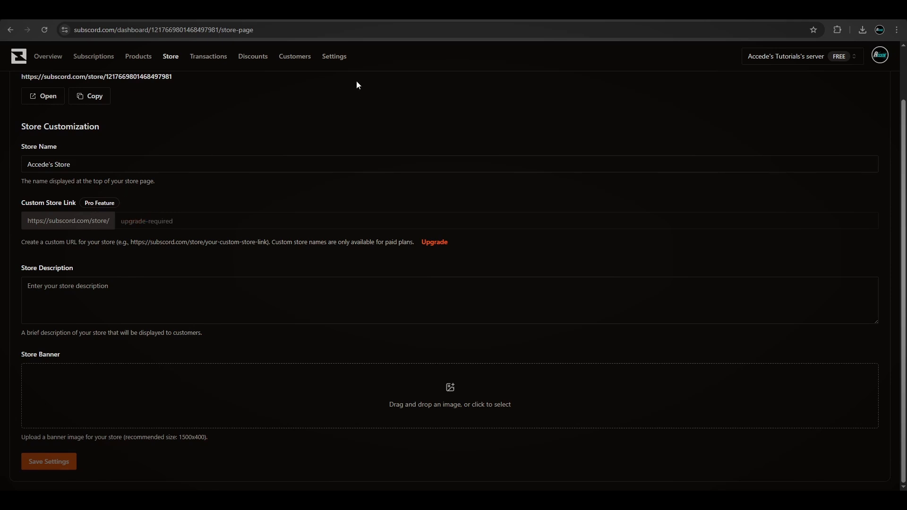
- Copy the public store page link
scroll(283, 172, "up", 2)
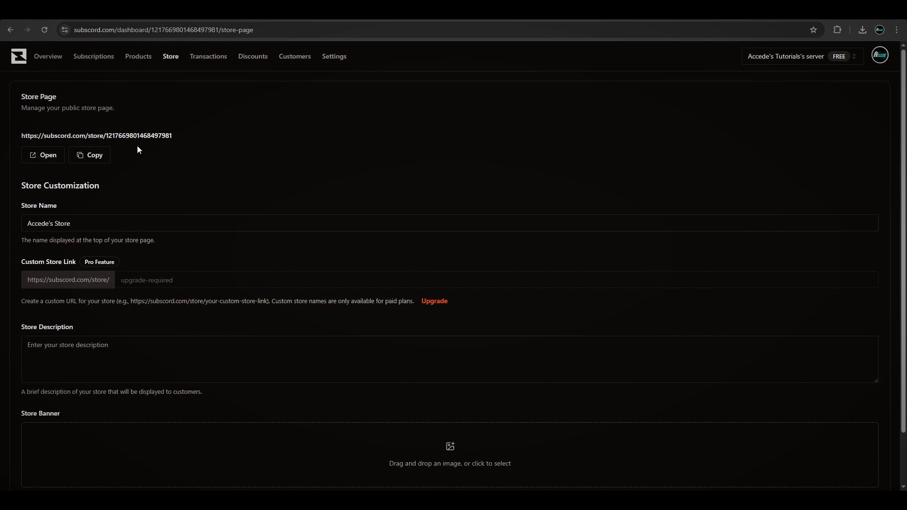
left_click(89, 156)
scroll(209, 157, "down", 2)
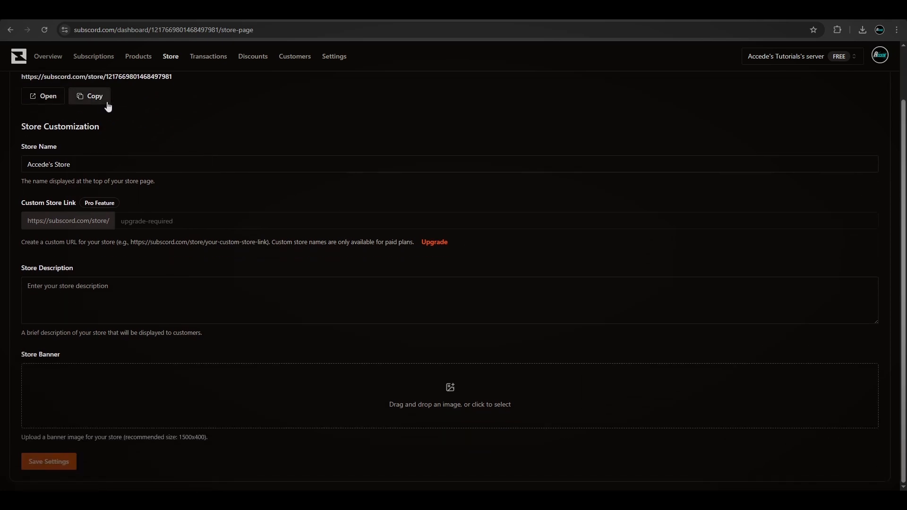
- Set the store description to This is my store for Accede Productions
scroll(95, 123, "up", 2)
scroll(236, 168, "down", 2)
left_click(96, 297)
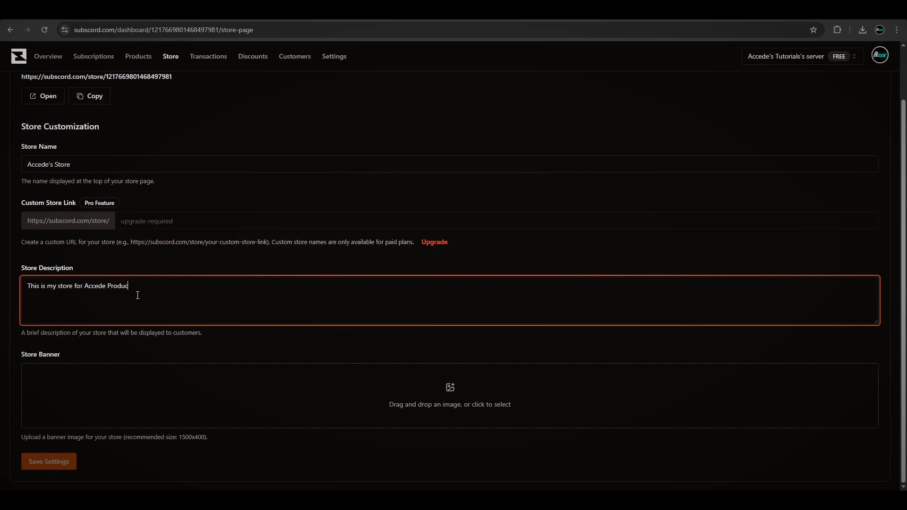
type("tions.")
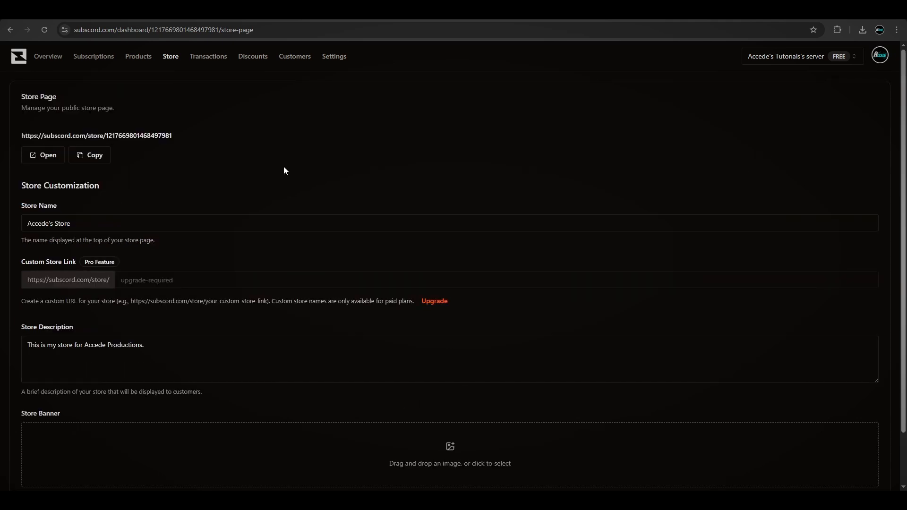
scroll(302, 161, "down", 2)
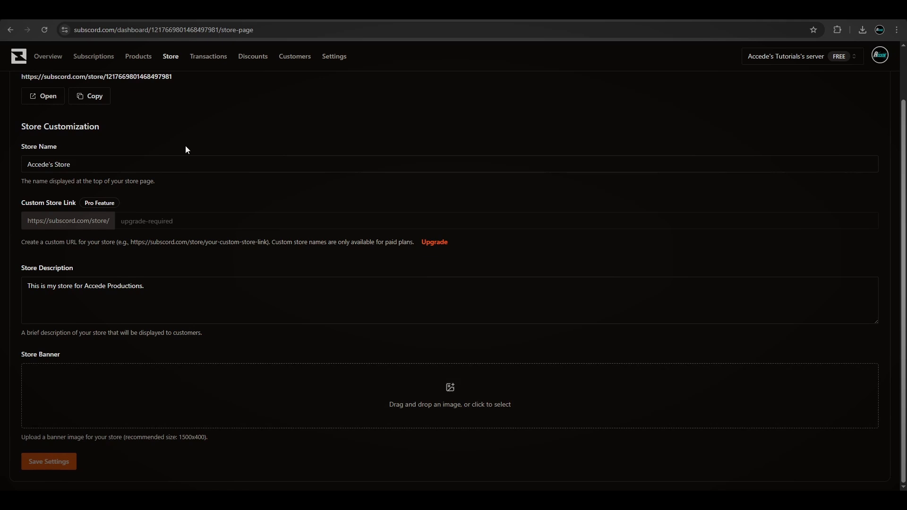
scroll(290, 198, "up", 2)
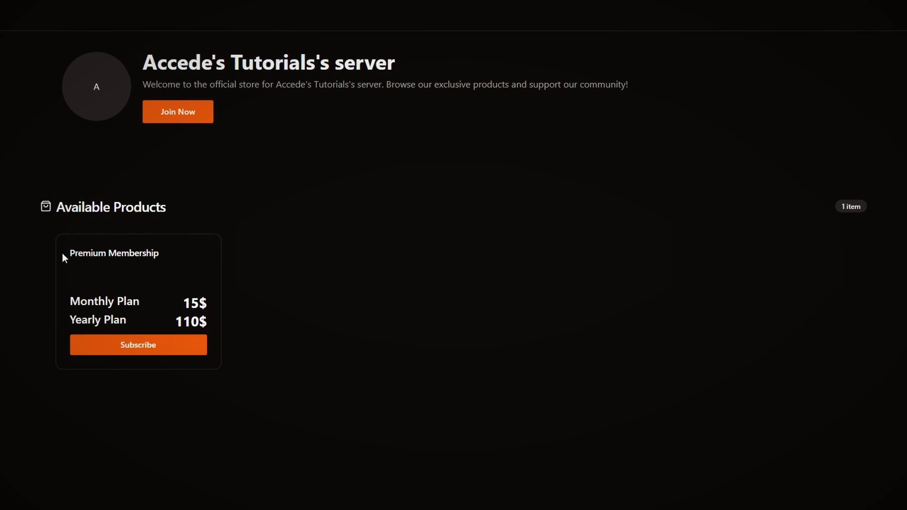
- Examine the Premium Membership card on the public store and open its subscribe dialog
left_click_drag(63, 253, 183, 265)
left_click(84, 263)
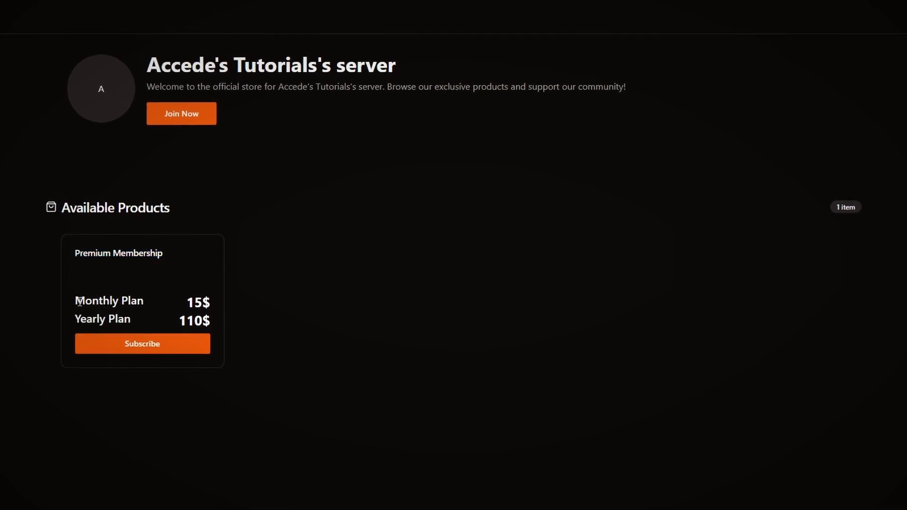
left_click_drag(71, 300, 175, 303)
left_click(187, 301)
left_click_drag(75, 299, 136, 320)
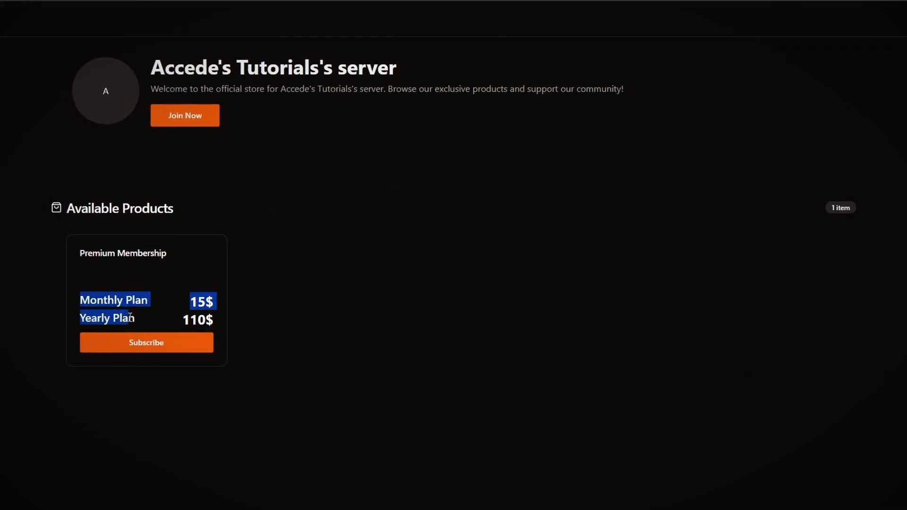
left_click(160, 356)
left_click(172, 352)
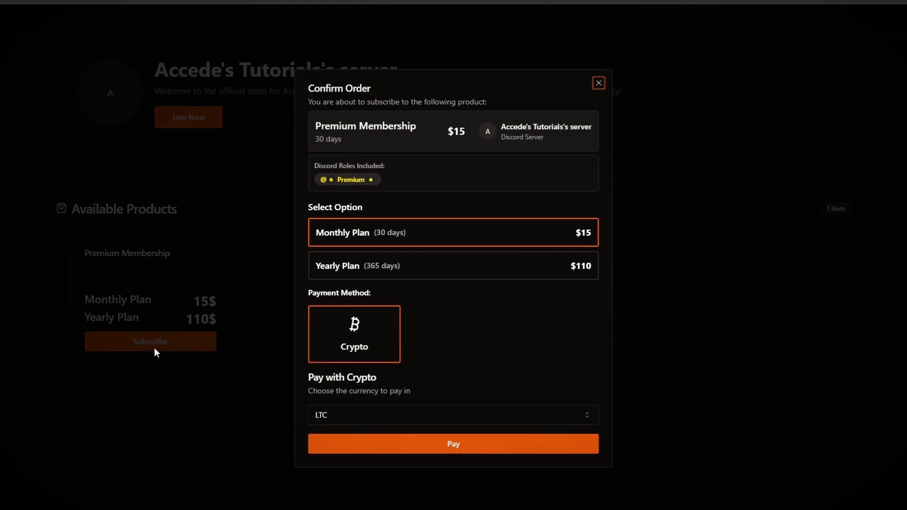
- Compare the Monthly Plan and Yearly Plan options and pick LTC as the crypto currency in the order dialog
left_click(404, 265)
left_click(401, 234)
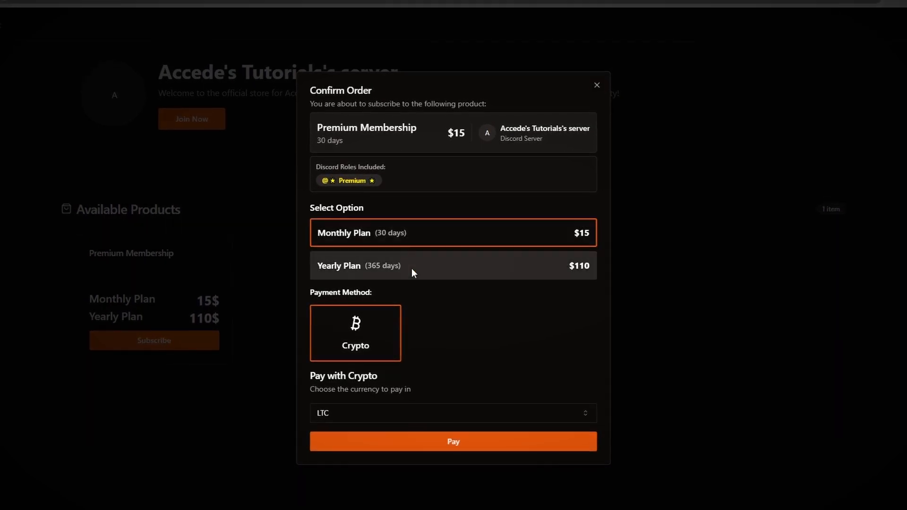
left_click(423, 266)
left_click(427, 245)
left_click(425, 255)
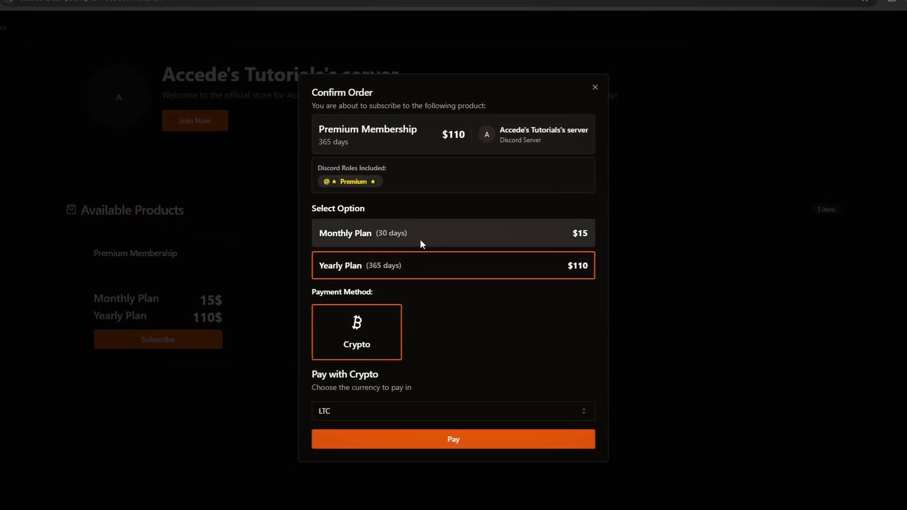
left_click(421, 239)
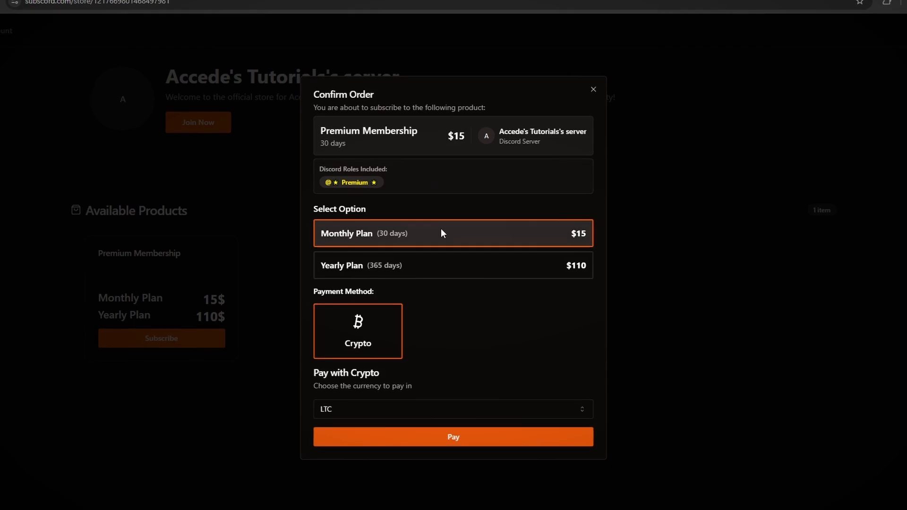
left_click(453, 265)
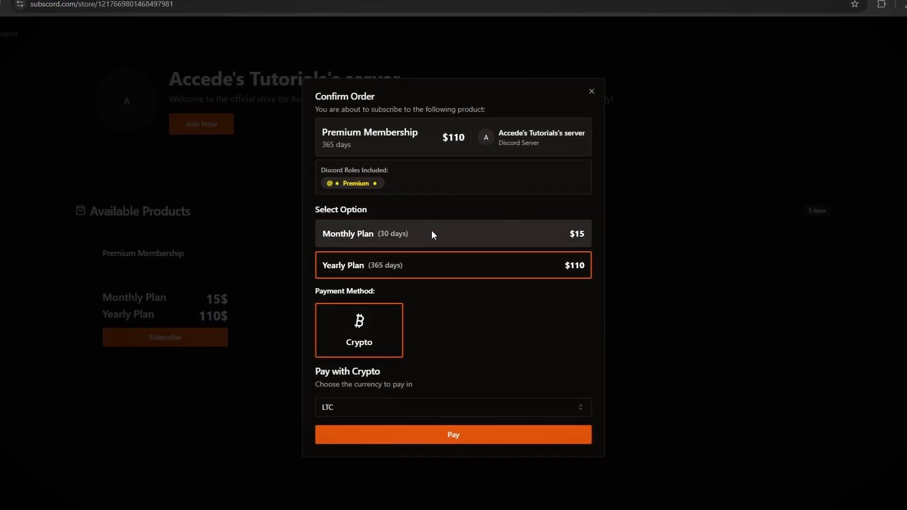
left_click(439, 237)
left_click(421, 265)
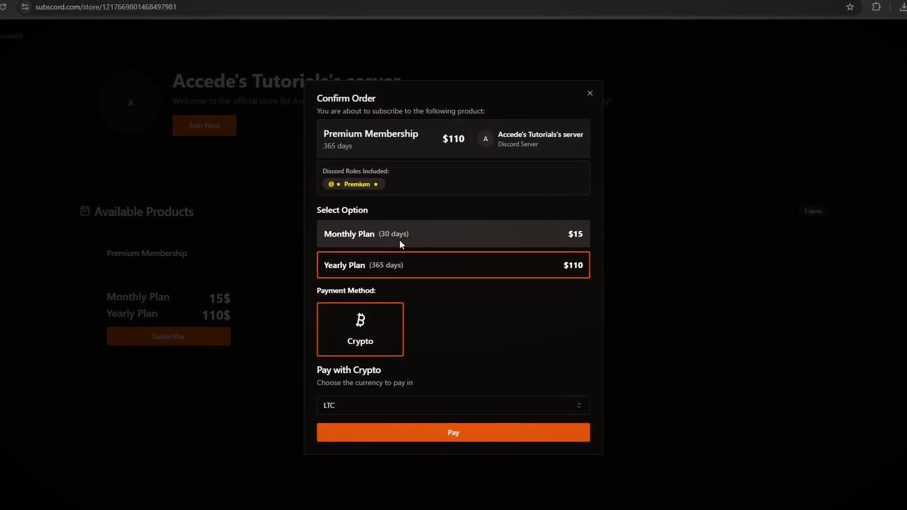
left_click(400, 239)
left_click(345, 405)
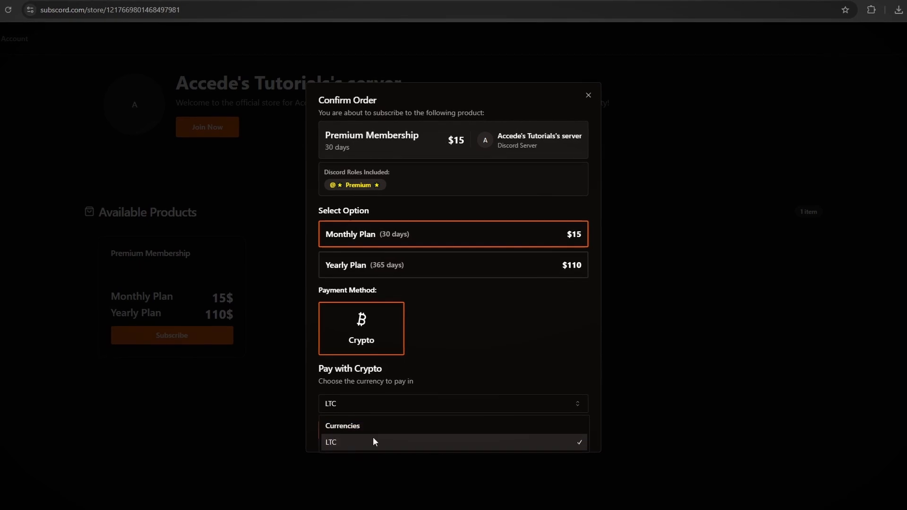
left_click(360, 444)
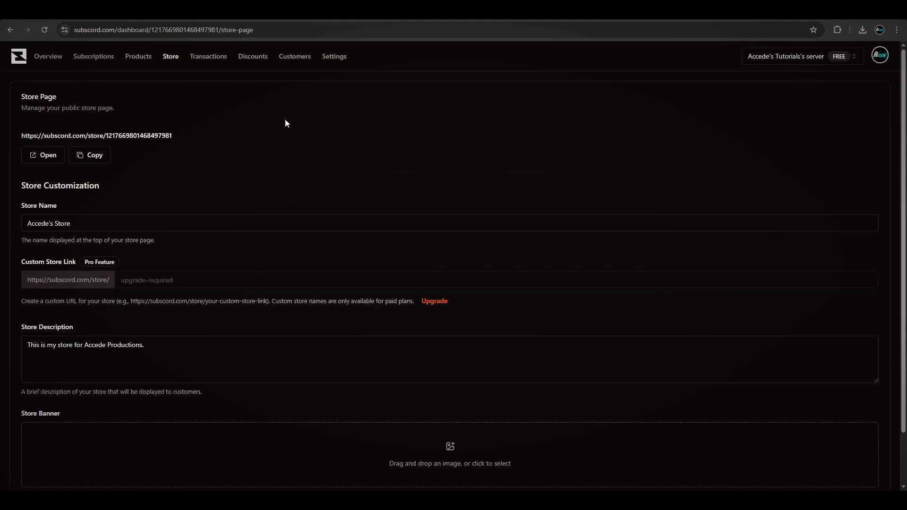
- Start a new discount in the Discounts section and name it AccedeSecret
left_click(244, 65)
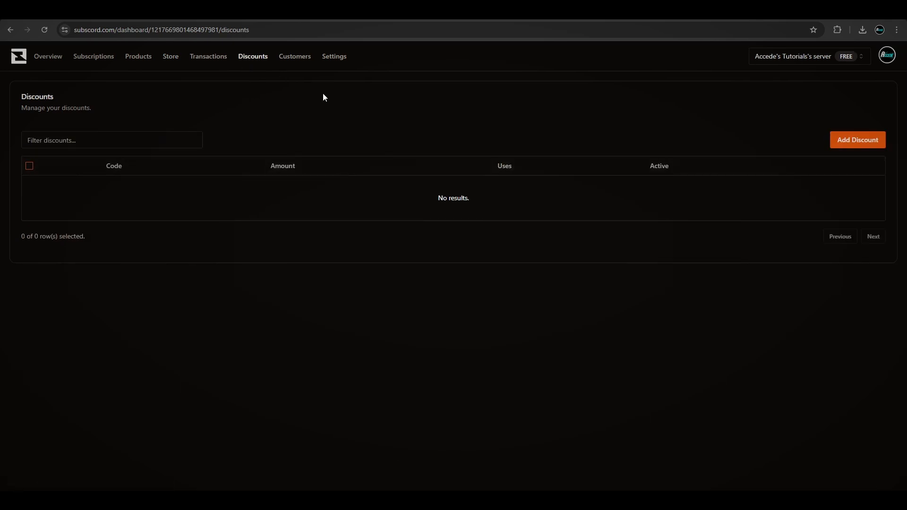
left_click(846, 144)
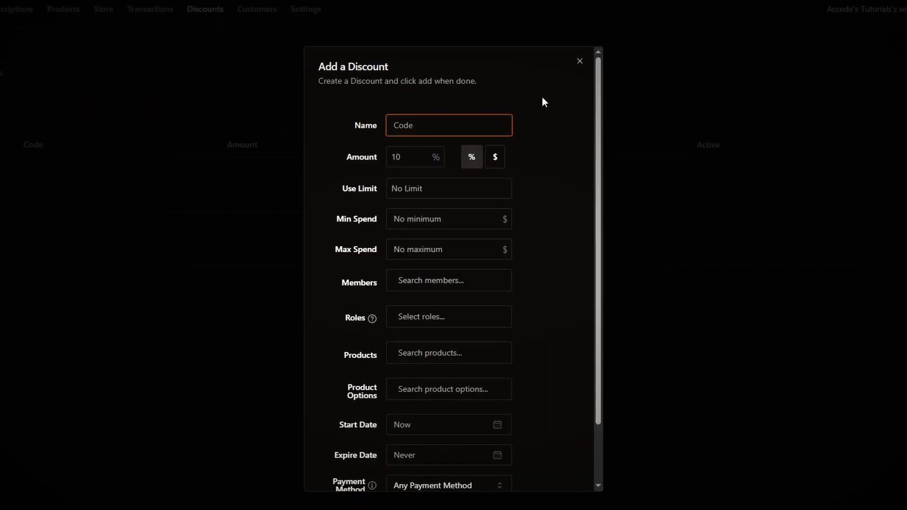
type("AccedeSe")
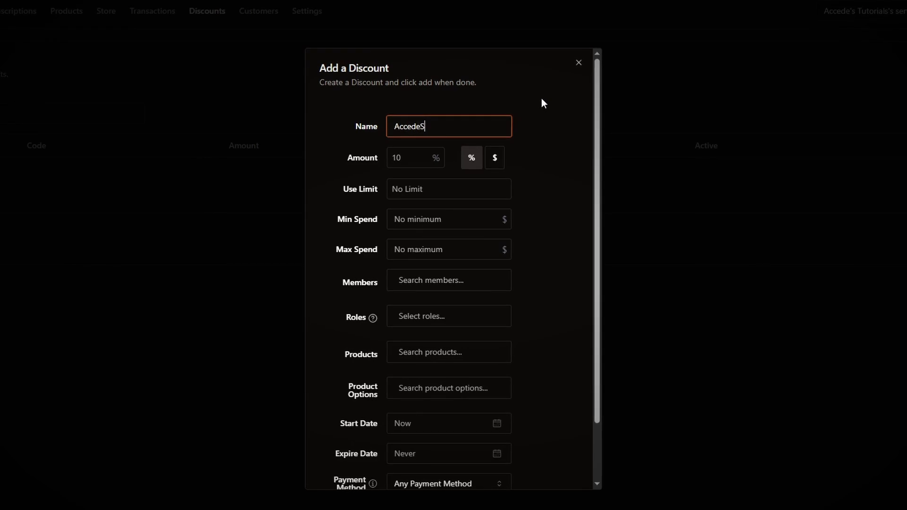
type("cret")
left_click(542, 103)
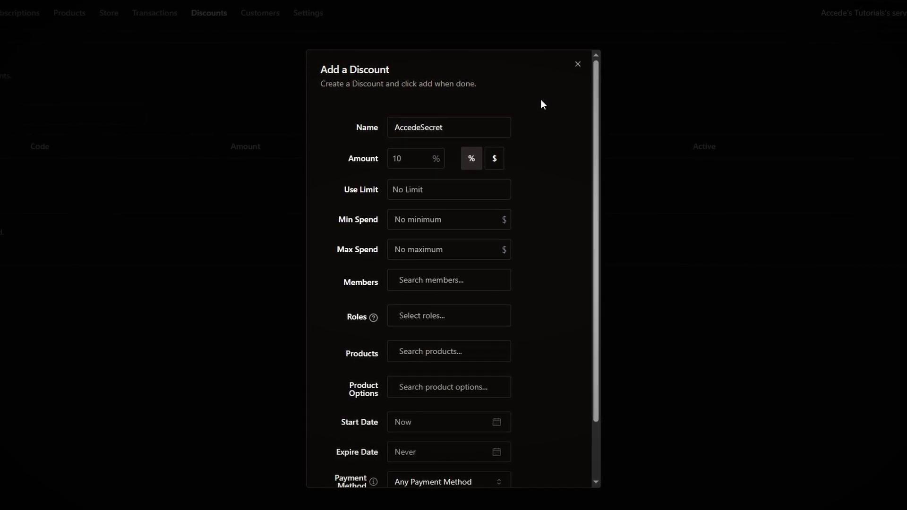
- Set the discount amount to 30% and its use limit to 20
left_click(397, 155)
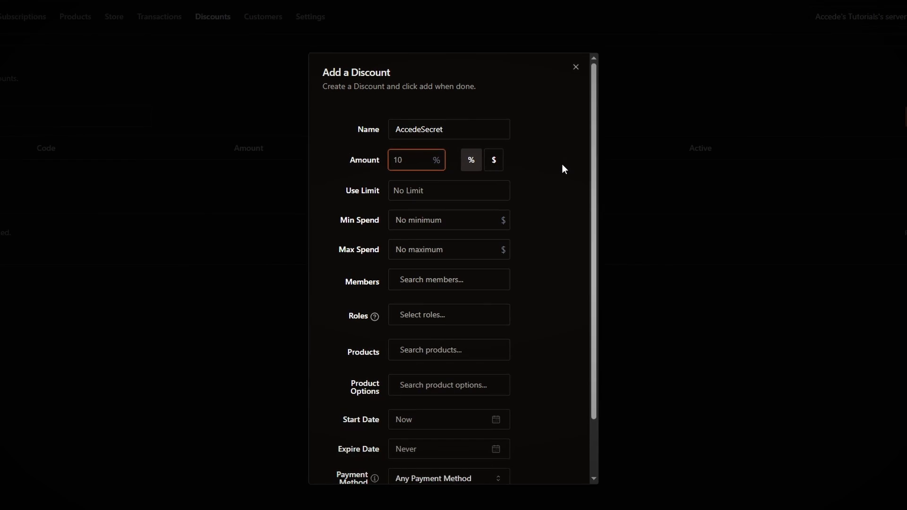
type("30")
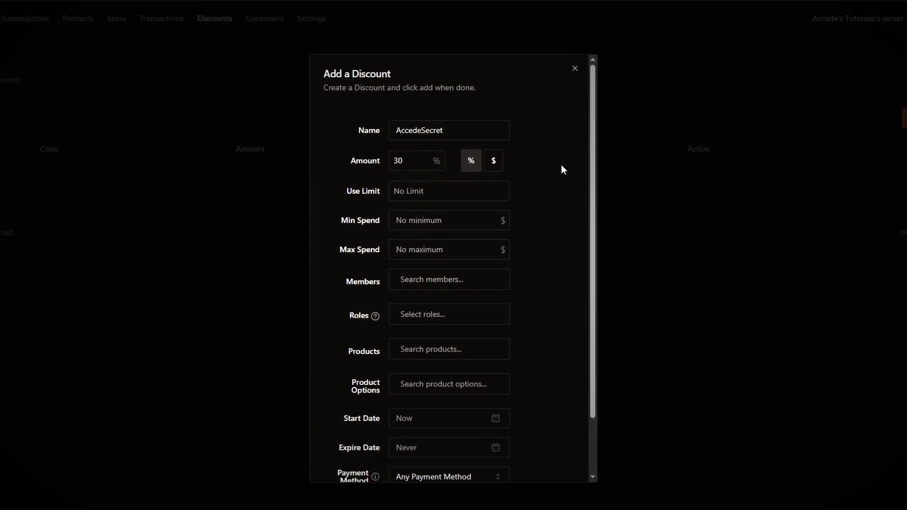
left_click(402, 189)
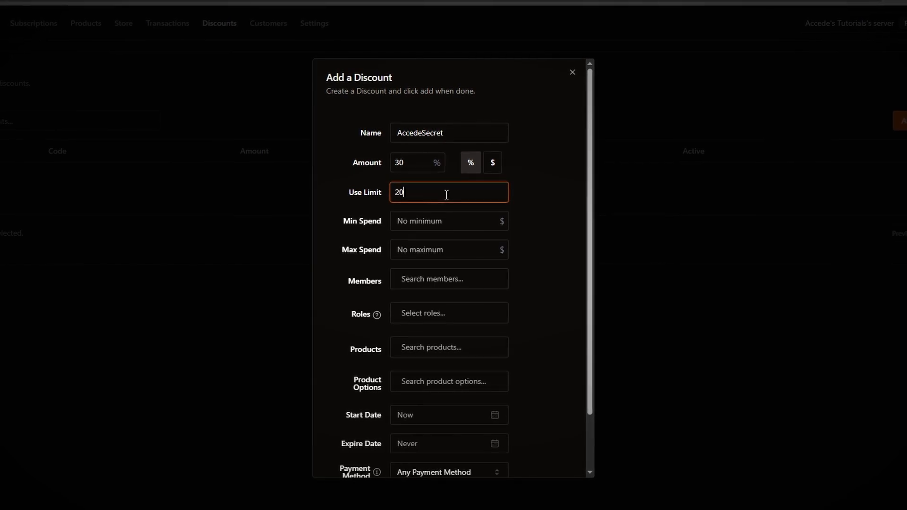
left_click(504, 177)
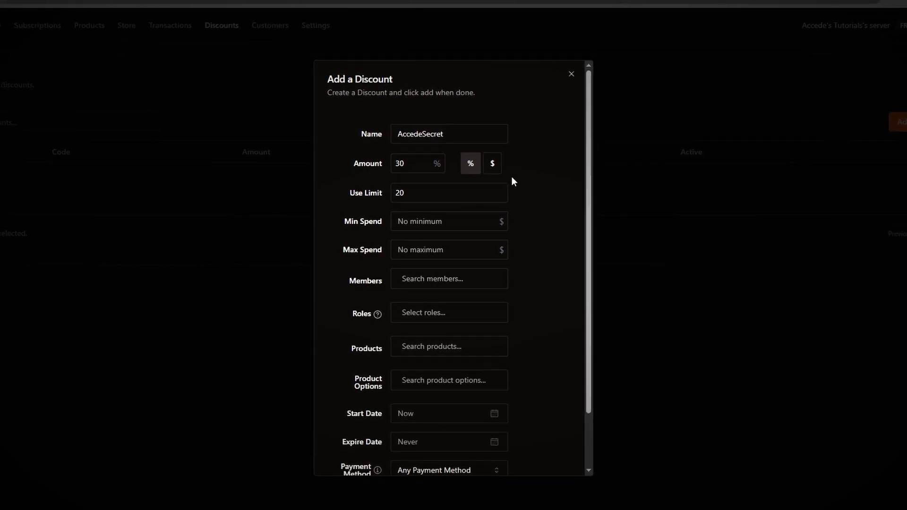
- Review the discount's optional fields, including minimum spend, maximum spend, members and roles
left_click(415, 164)
left_click(470, 166)
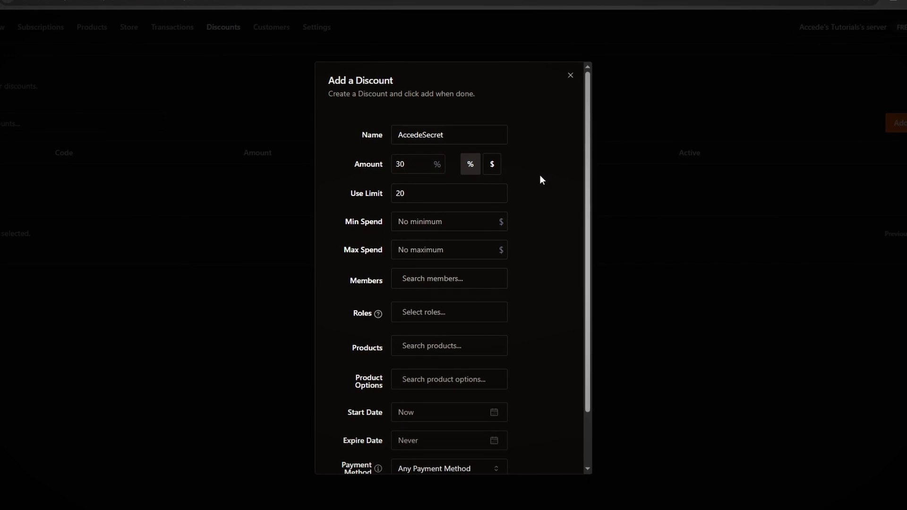
scroll(473, 170, "down", 2)
left_click(453, 162)
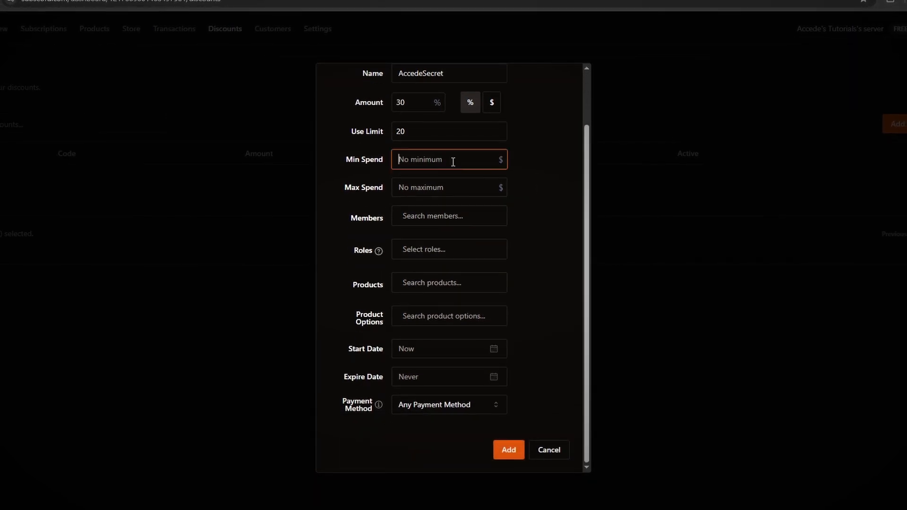
left_click(433, 187)
left_click(549, 190)
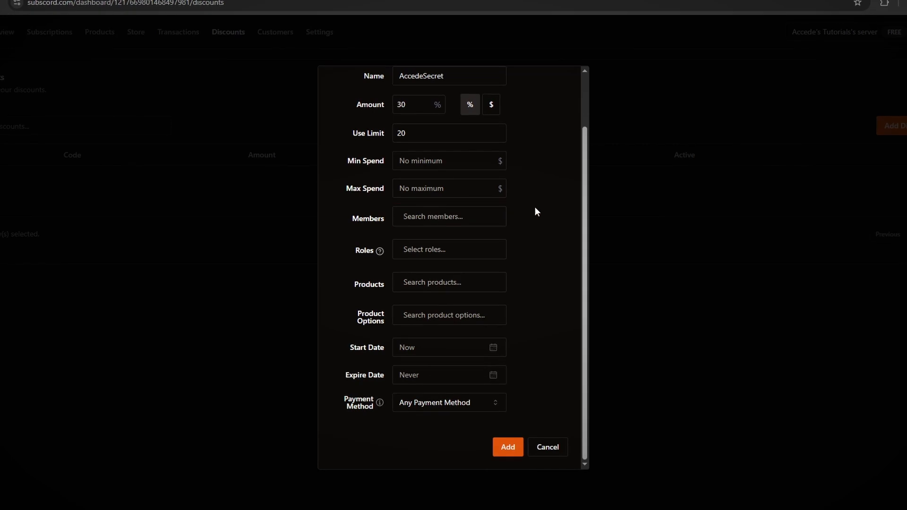
left_click(459, 252)
left_click(531, 243)
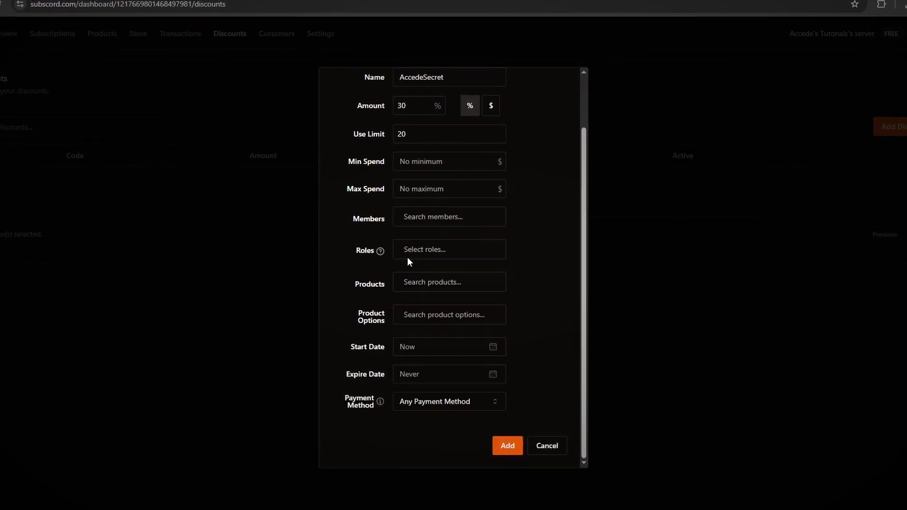
scroll(474, 237, "up", 2)
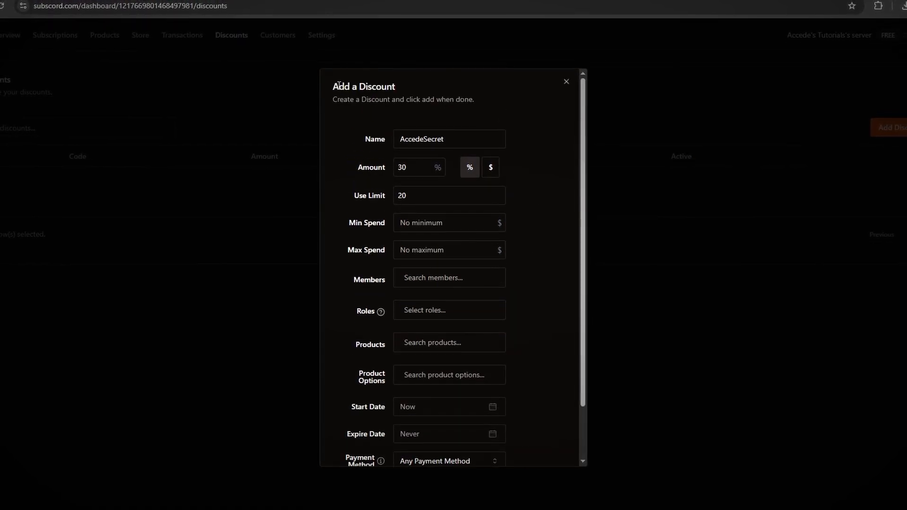
scroll(510, 222, "down", 2)
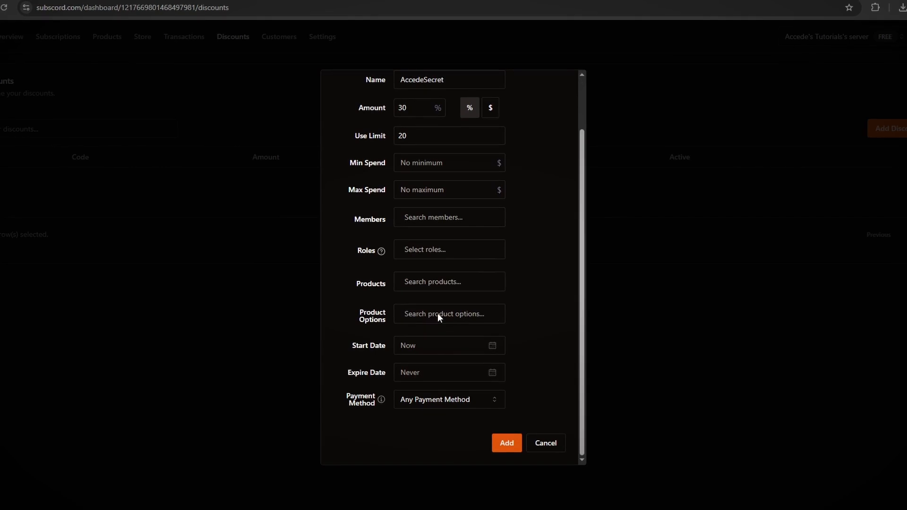
- Restrict the discount to the Premium Membership product
left_click(425, 281)
left_click(490, 304)
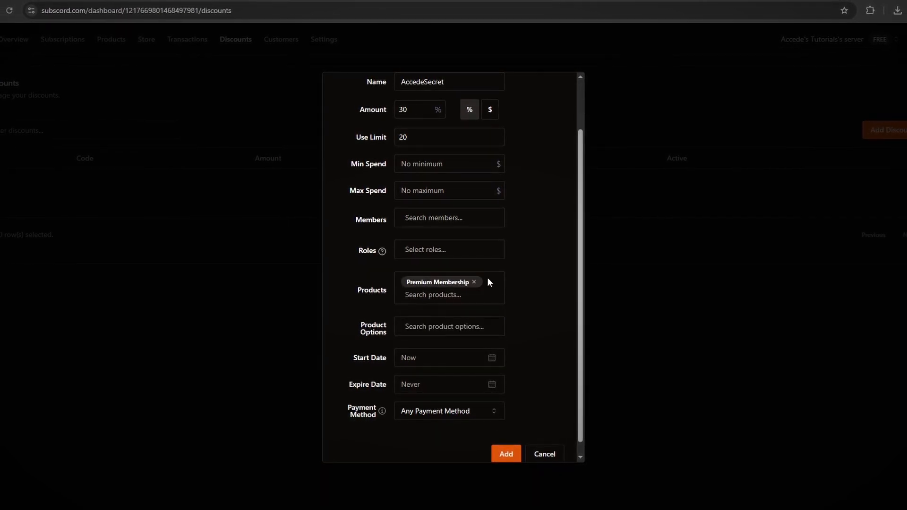
scroll(488, 282, "down", 1)
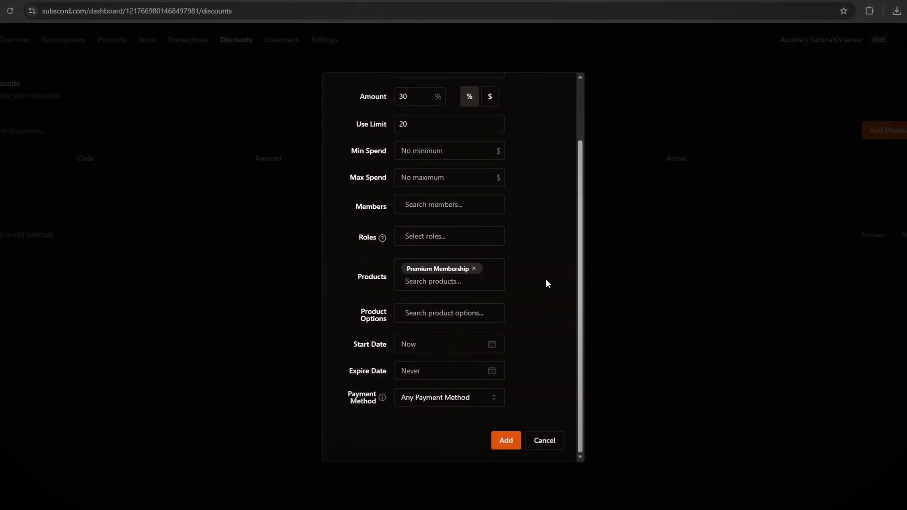
- Set the discount's payment method to Crypto Only and create the AccedeSecret discount
left_click(446, 345)
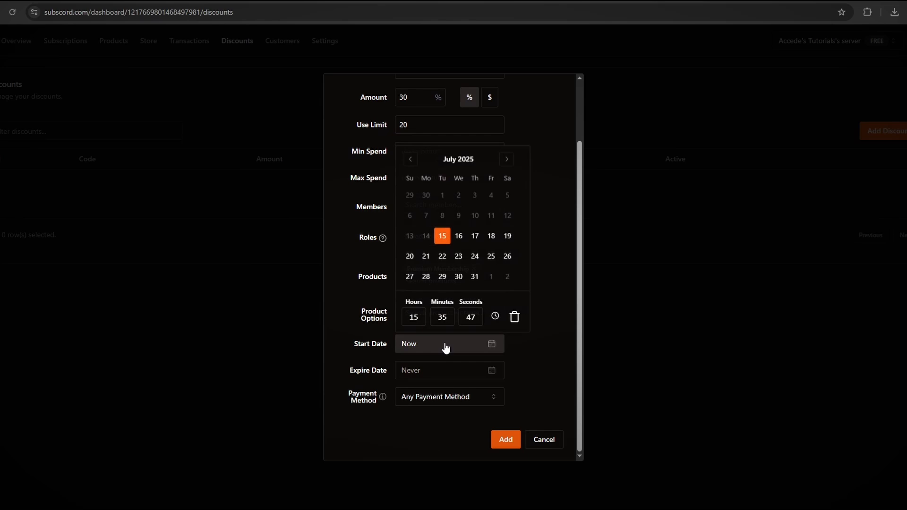
left_click(526, 344)
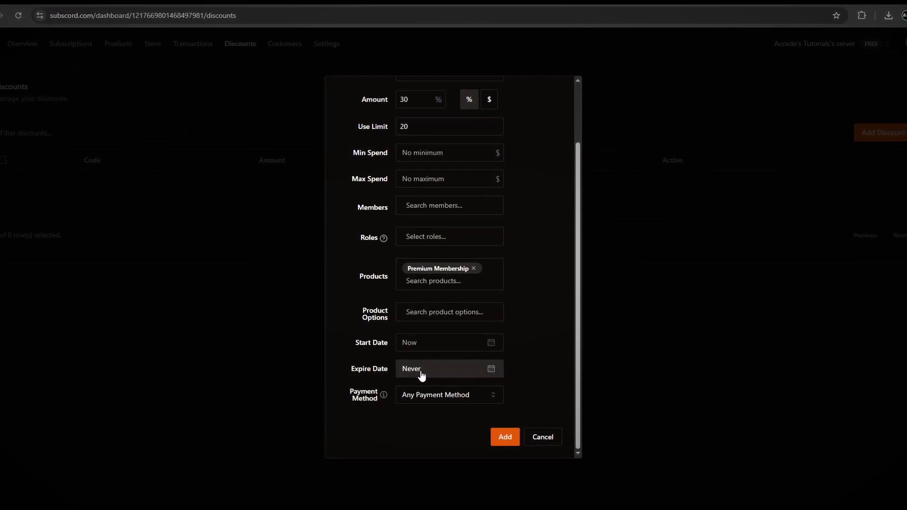
left_click(450, 395)
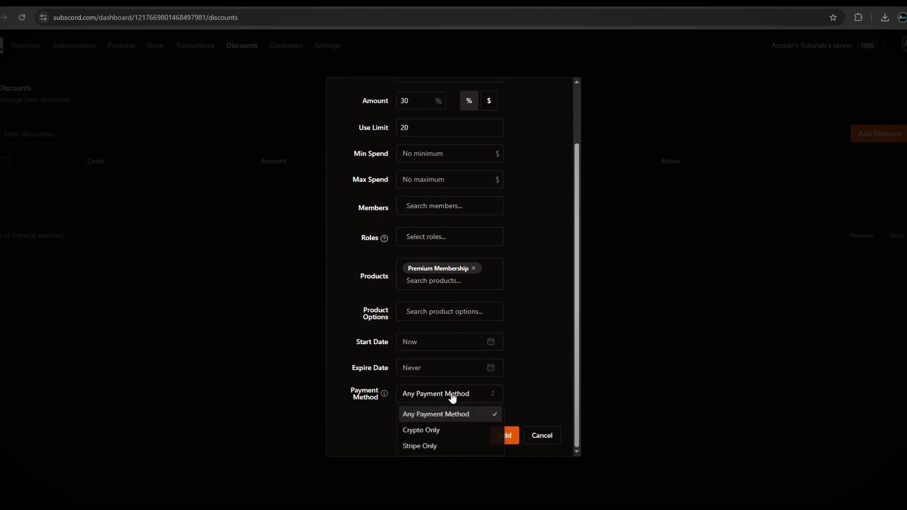
left_click(421, 432)
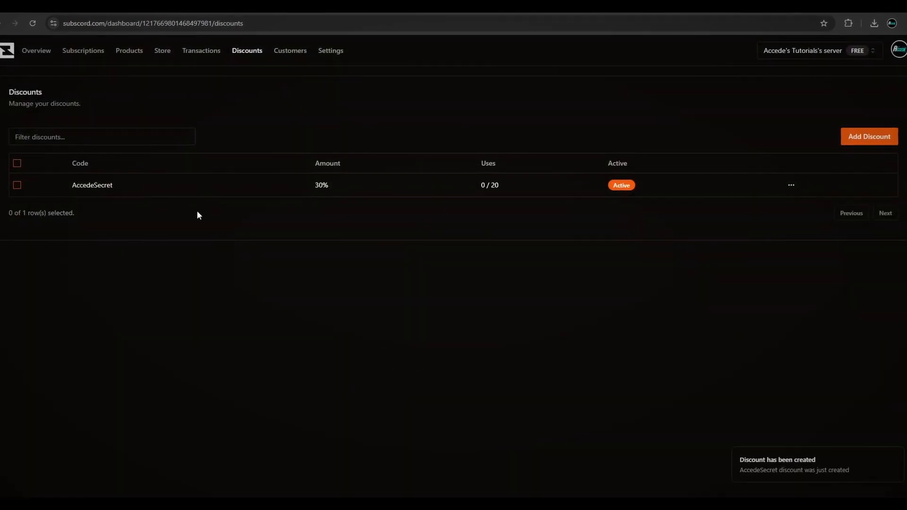
- Review the new discount in the discounts list and browse the dashboard's Overview and Products pages
double_click(321, 185)
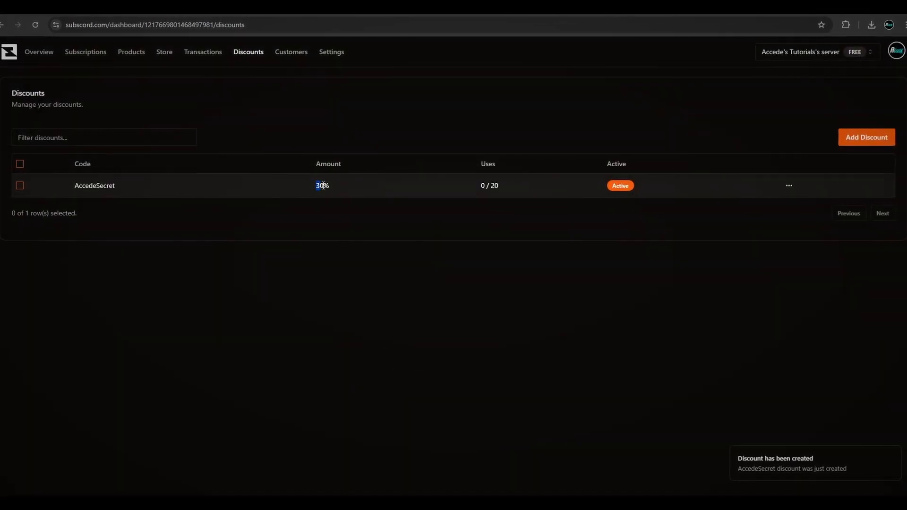
left_click(305, 254)
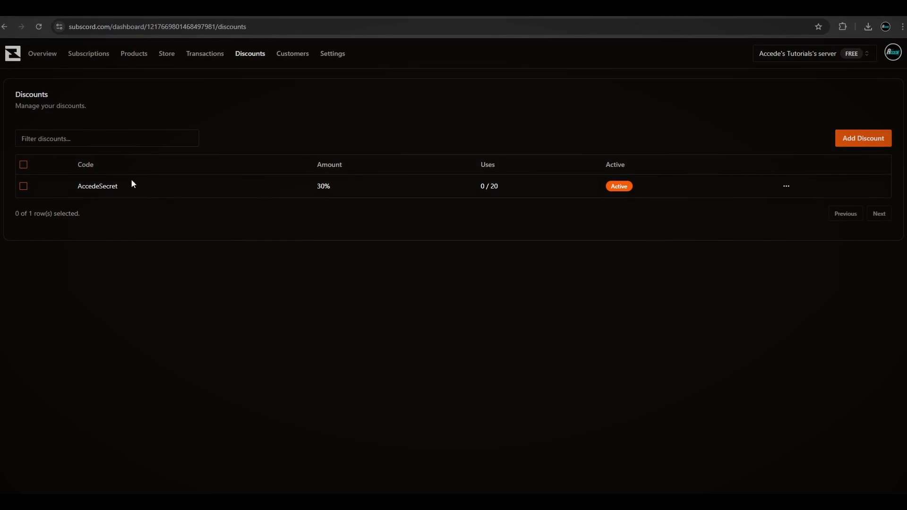
triple_click(497, 189)
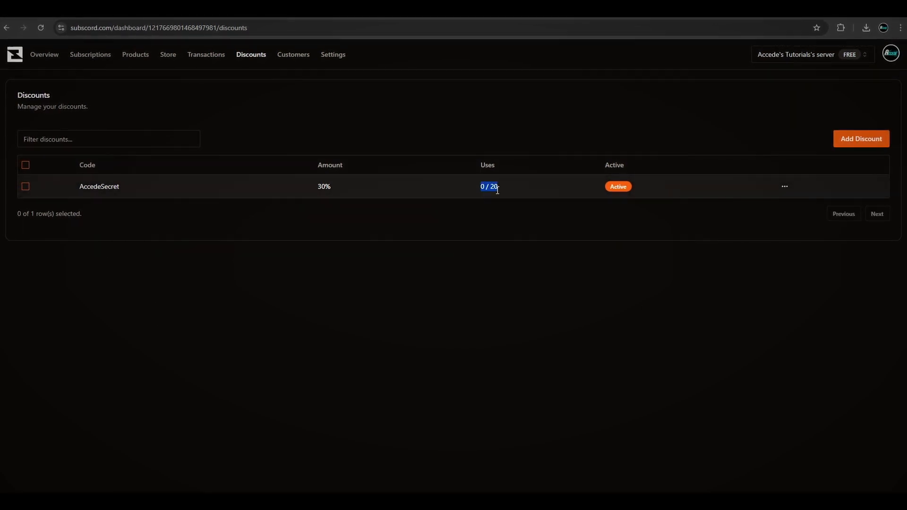
left_click(496, 235)
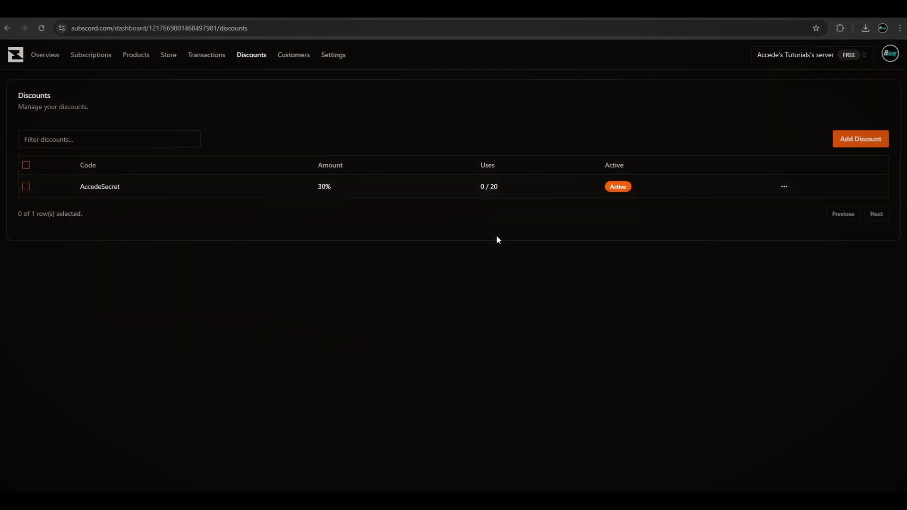
left_click_drag(608, 187, 621, 186)
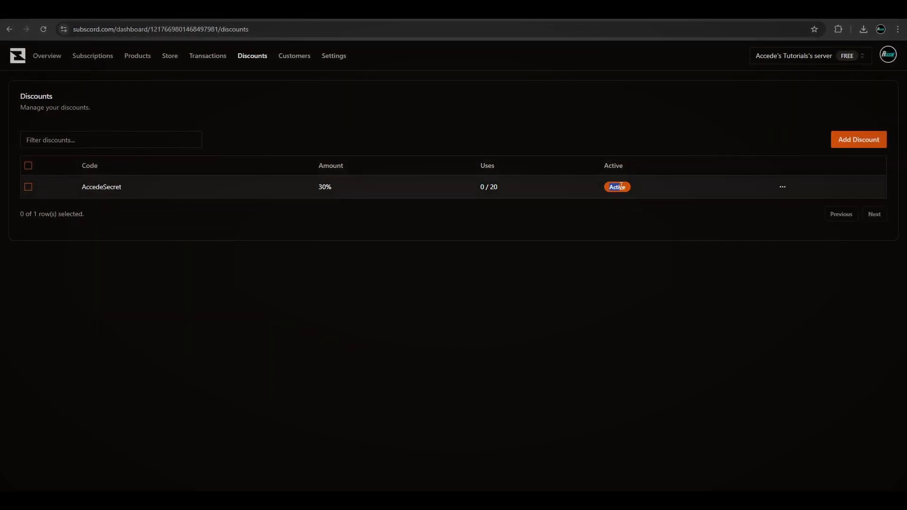
left_click(580, 226)
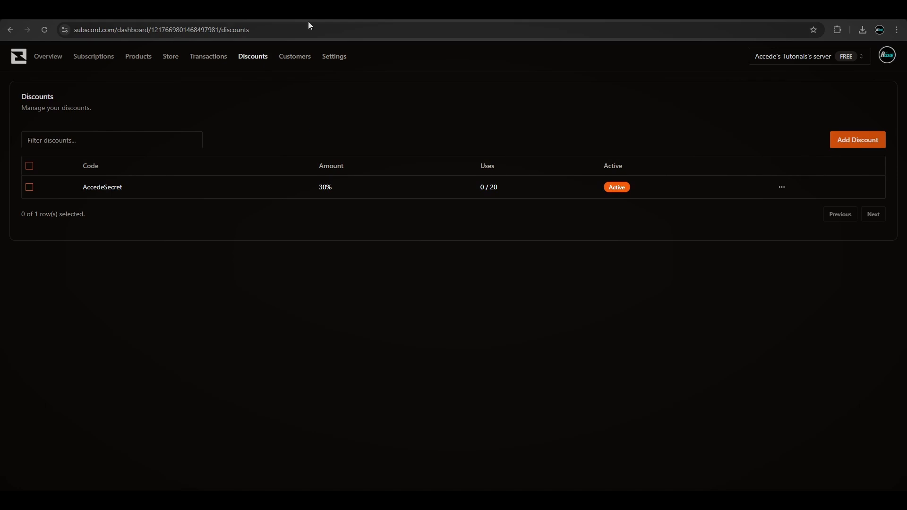
left_click(50, 57)
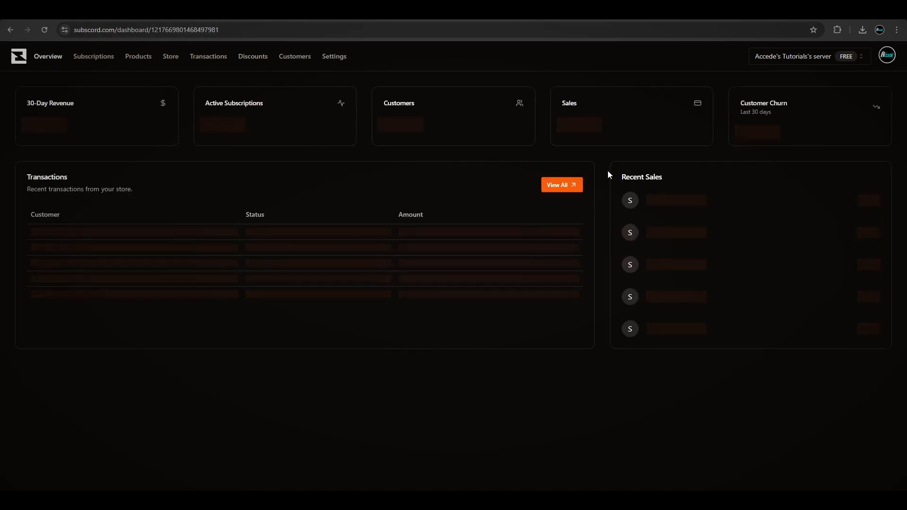
left_click(131, 58)
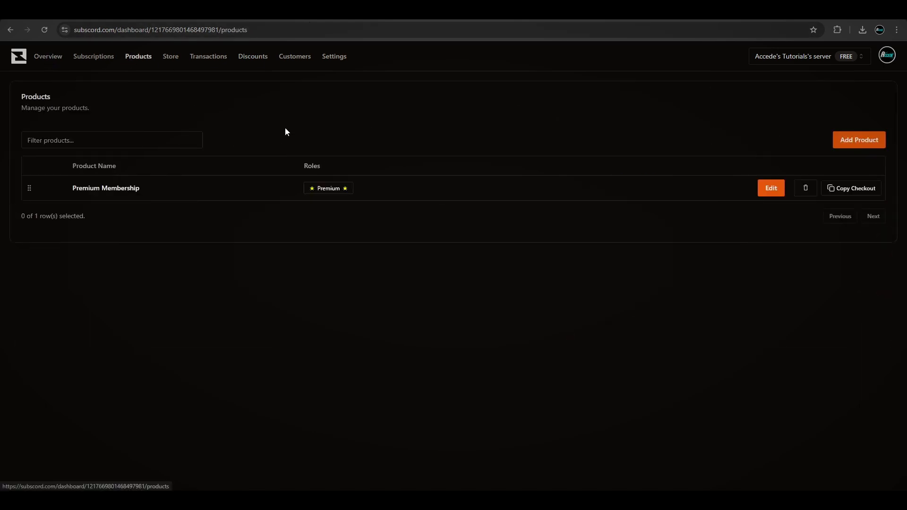
left_click(254, 58)
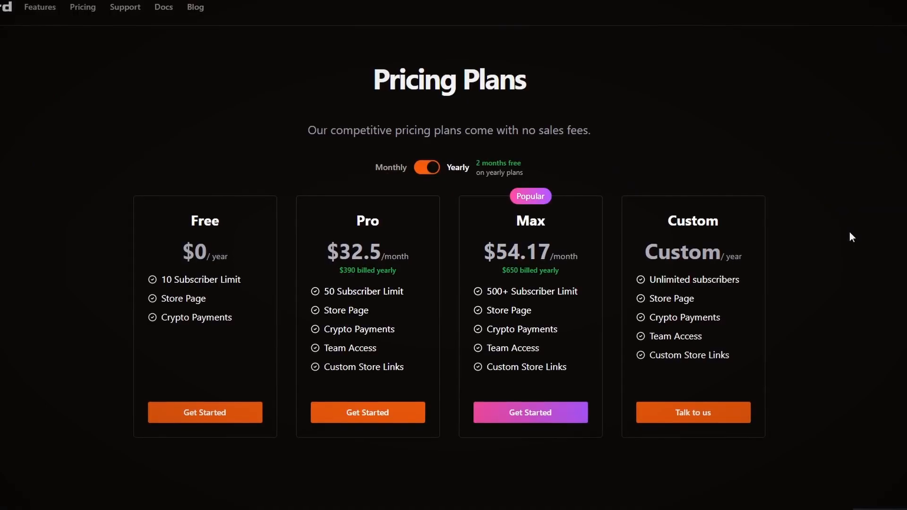
- Examine the Free plan's price and subscriber limit on the Subscord pricing page
scroll(843, 237, "down", 2)
scroll(843, 228, "up", 2)
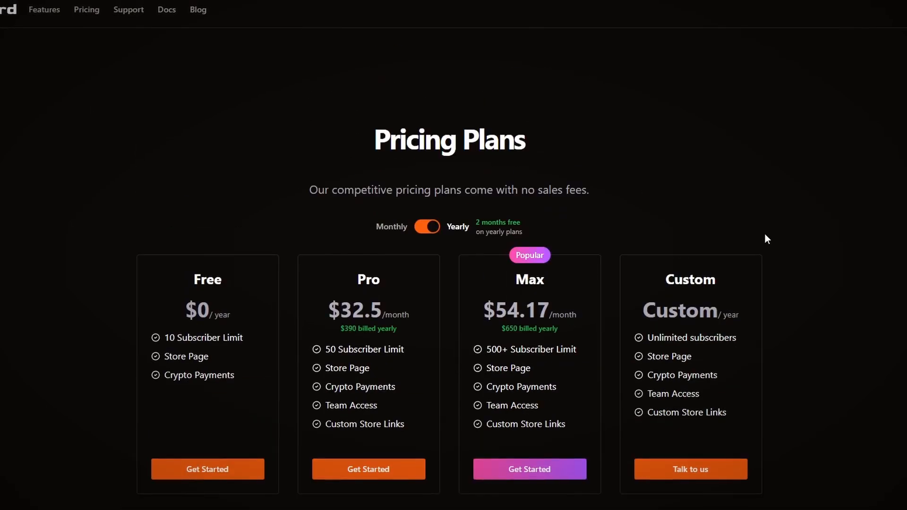
scroll(775, 234, "down", 3)
scroll(824, 237, "up", 1)
scroll(826, 238, "up", 2)
scroll(826, 241, "down", 1)
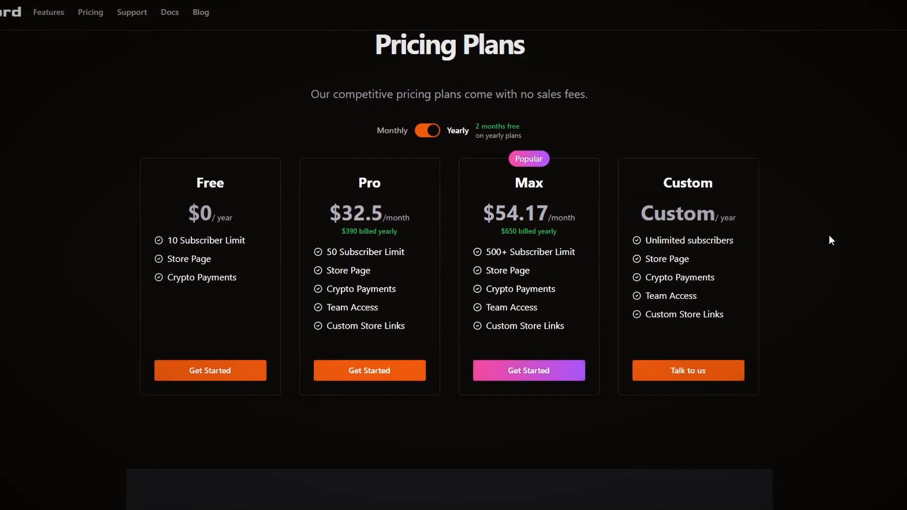
scroll(828, 239, "up", 2)
scroll(828, 239, "down", 2)
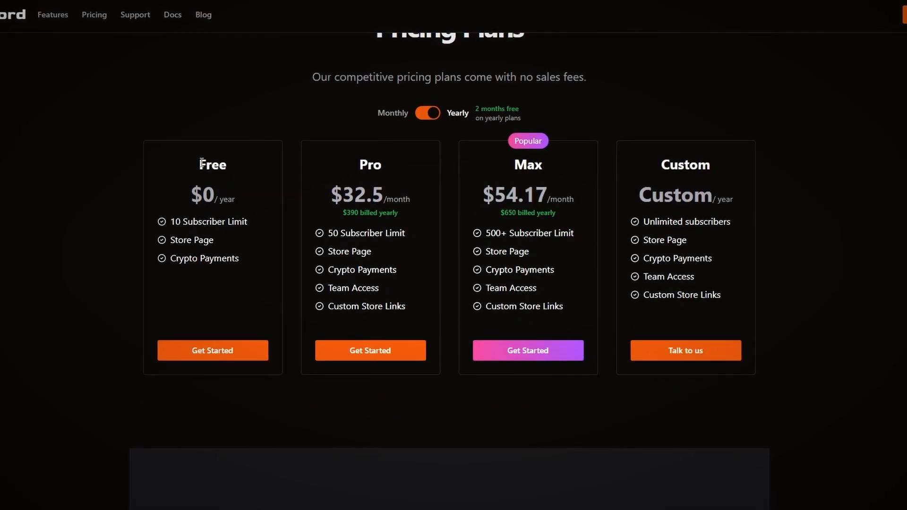
left_click_drag(193, 195, 246, 206)
left_click(245, 206)
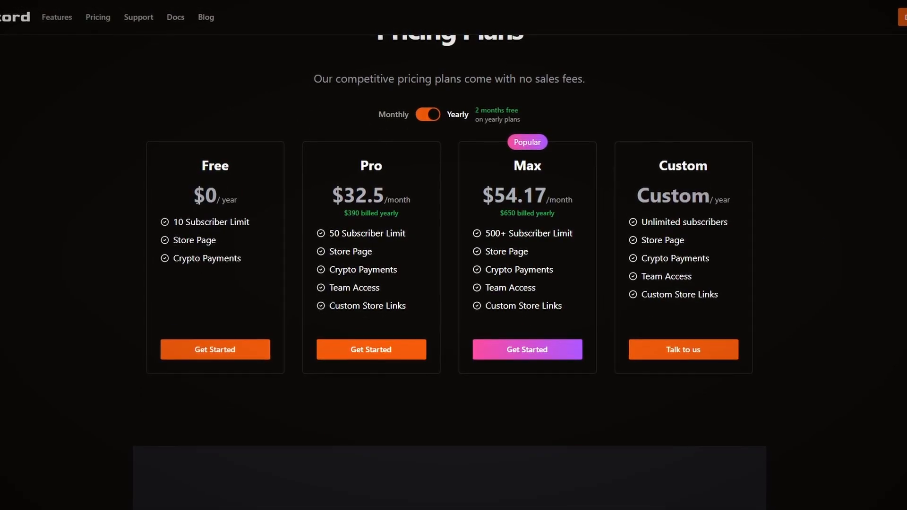
left_click_drag(194, 194, 251, 200)
left_click(250, 200)
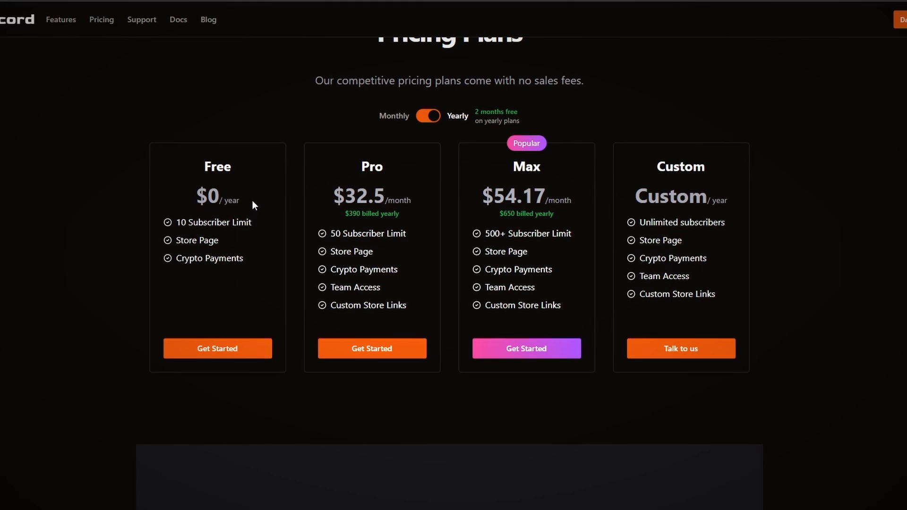
left_click_drag(177, 222, 253, 223)
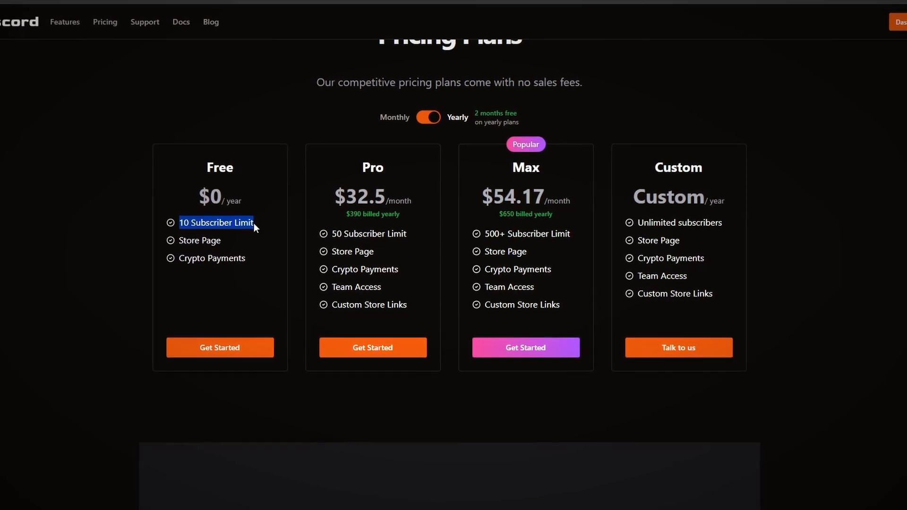
left_click_drag(185, 223, 266, 233)
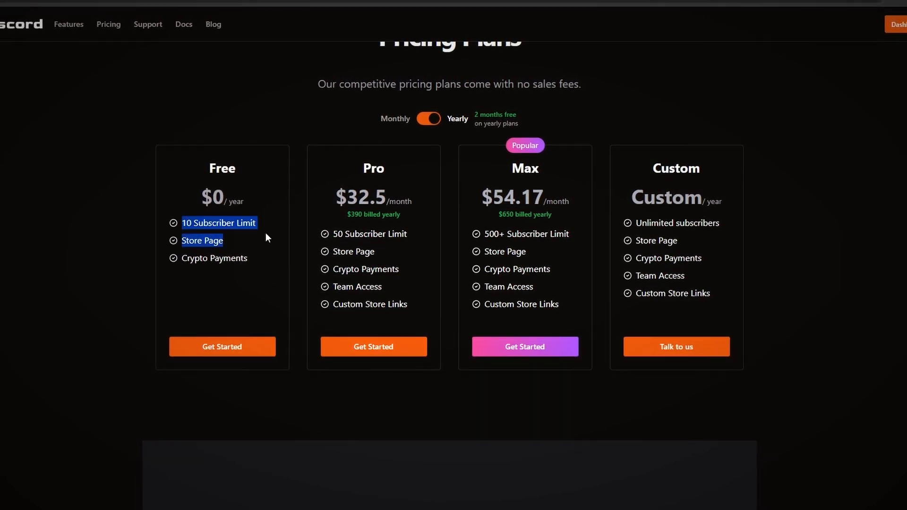
left_click_drag(179, 222, 265, 229)
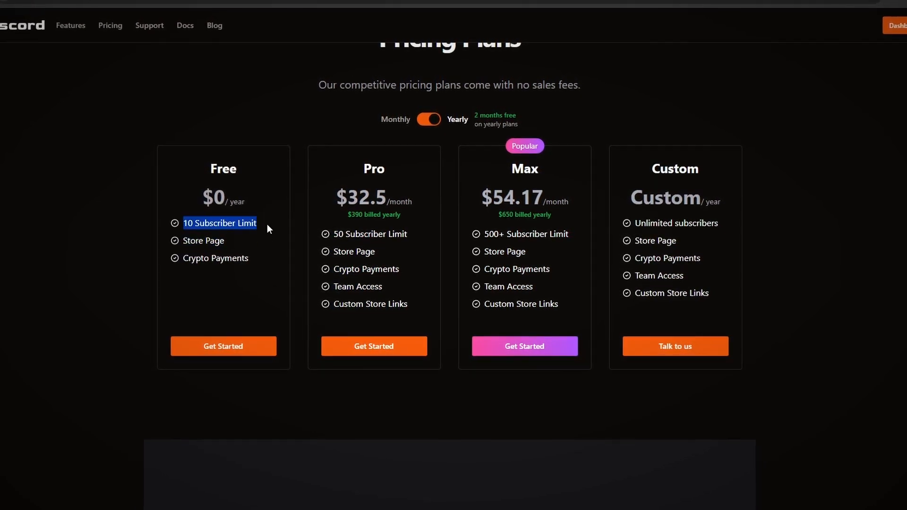
left_click(188, 221)
left_click_drag(183, 221, 205, 219)
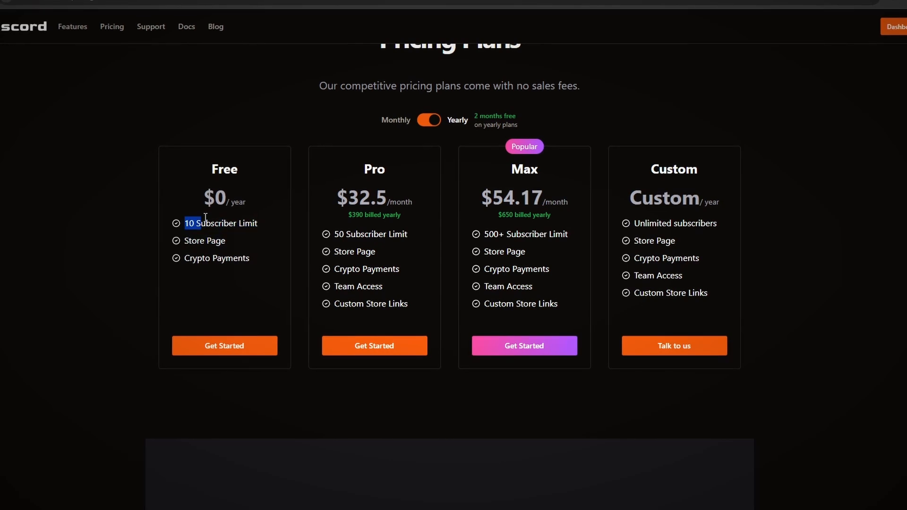
left_click(205, 219)
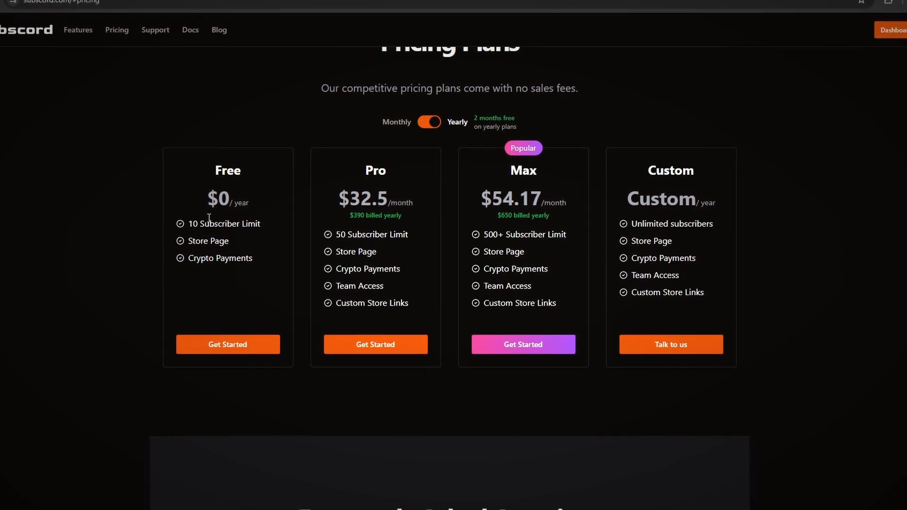
left_click_drag(189, 226, 240, 226)
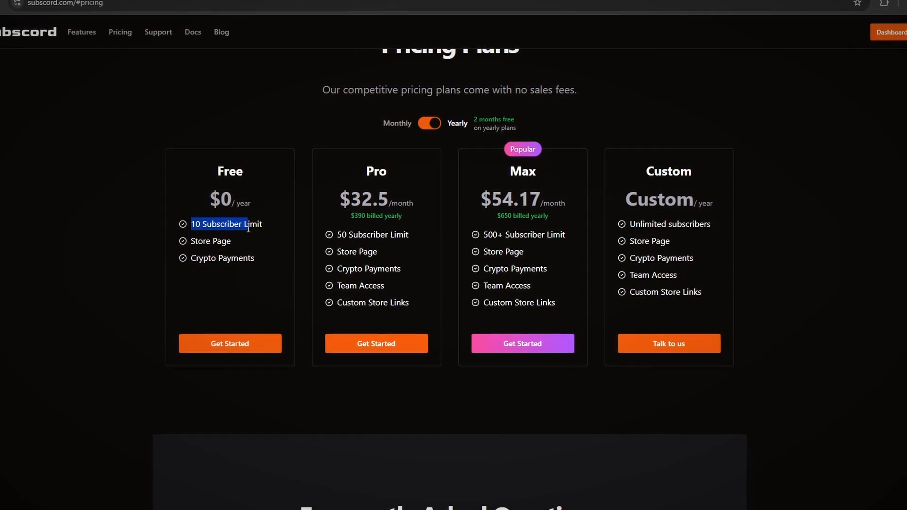
left_click(257, 228)
left_click(245, 227)
- Compare the Pro and Max plans' monthly prices and subscriber limits on the pricing page
left_click_drag(329, 226, 552, 236)
left_click(338, 235)
left_click(439, 229)
left_click(549, 237)
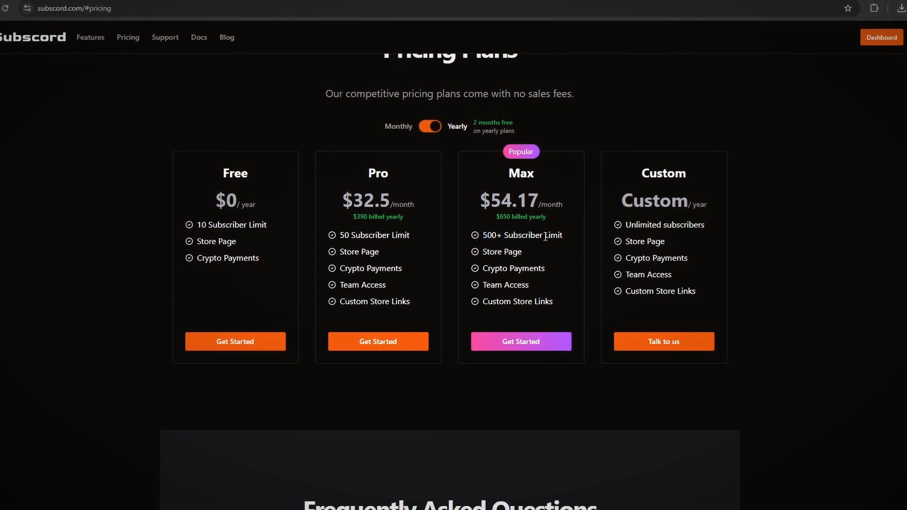
left_click_drag(484, 236, 520, 236)
left_click(561, 238)
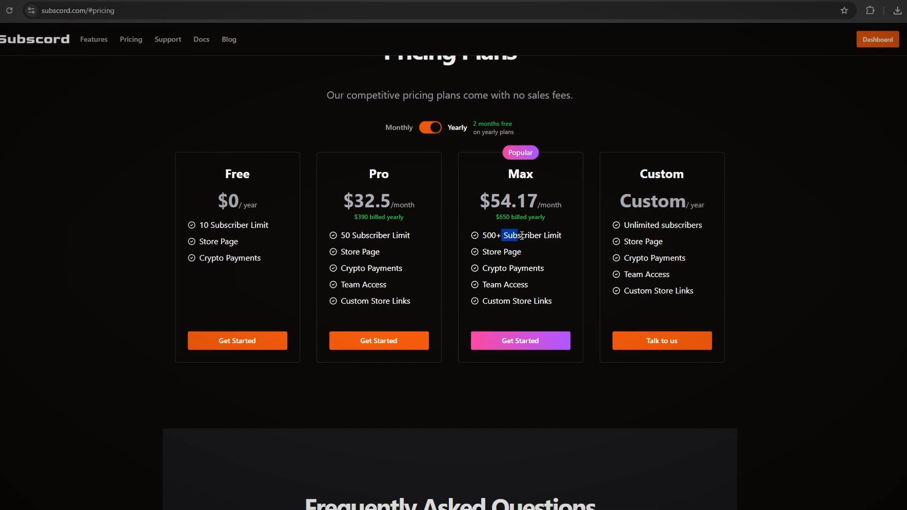
left_click(518, 236)
left_click_drag(360, 210, 581, 205)
left_click(448, 197)
left_click(580, 205)
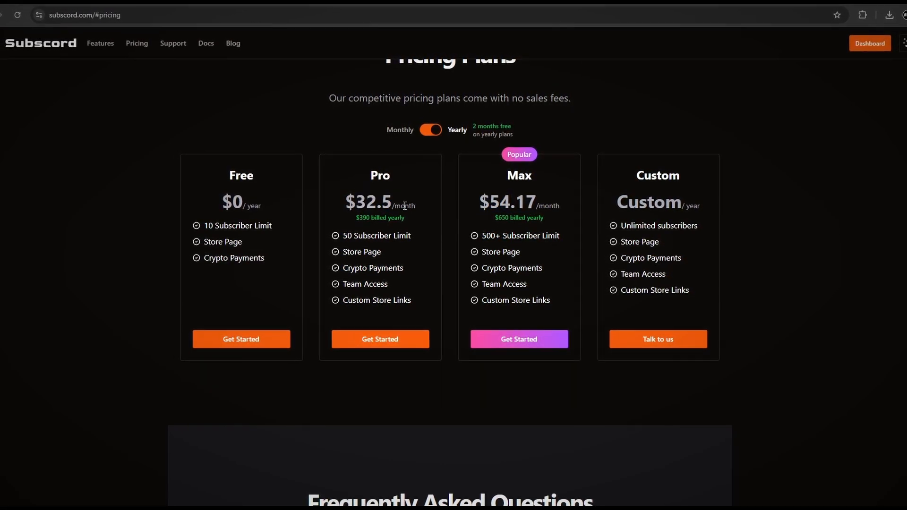
left_click_drag(346, 208, 407, 210)
left_click(364, 210)
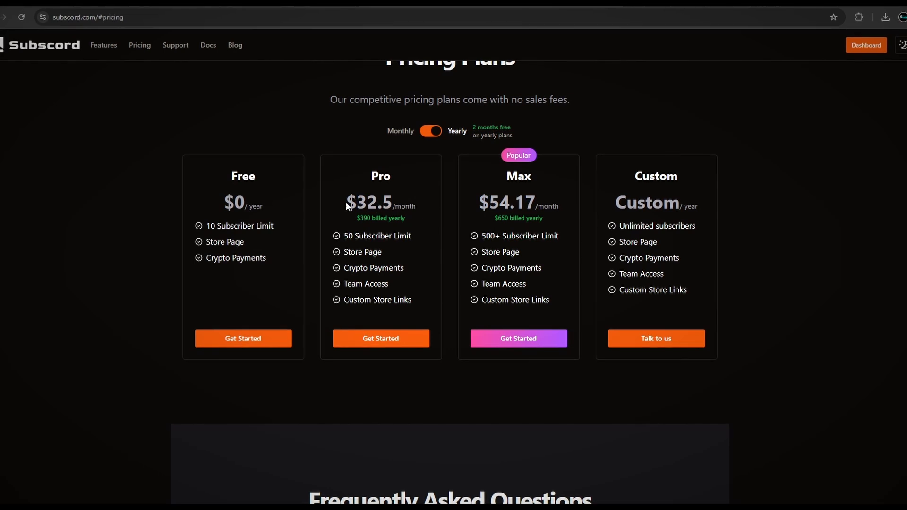
left_click_drag(347, 203, 426, 199)
left_click(351, 198)
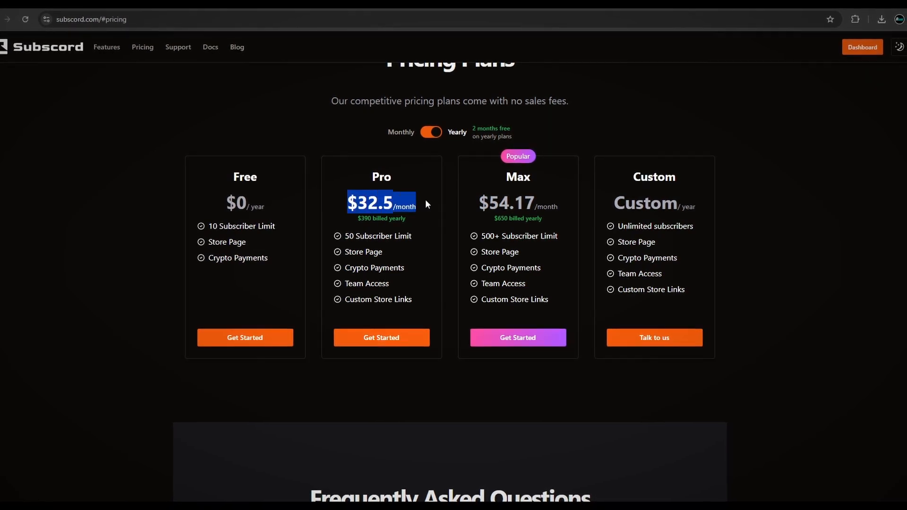
left_click(426, 200)
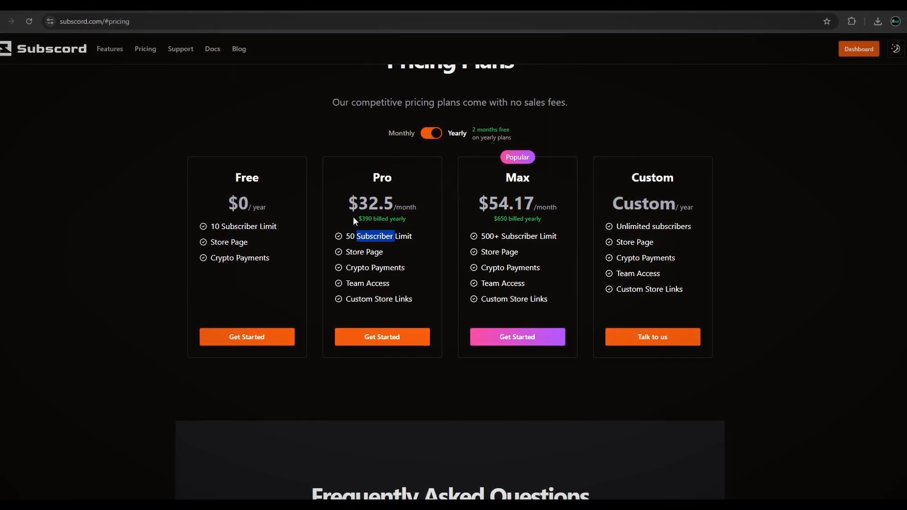
left_click(414, 193)
left_click_drag(385, 197, 379, 206)
left_click(391, 207)
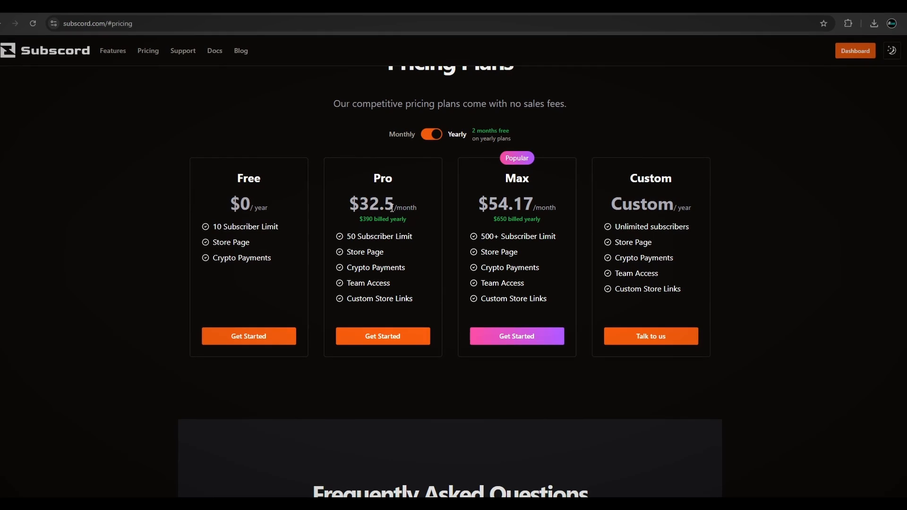